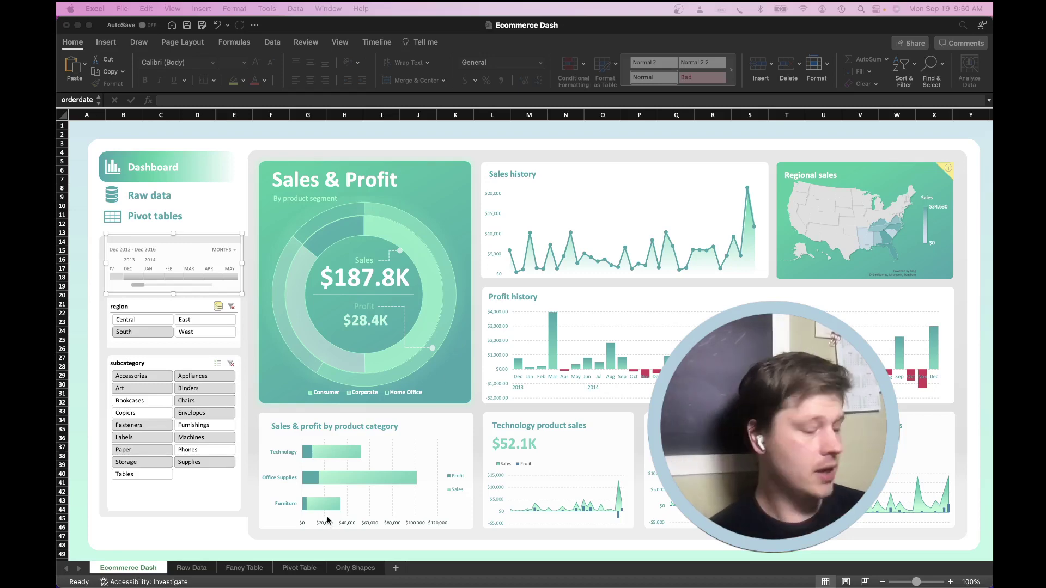
# Look over customer names C4 and C9 on Raw Data, then go to the Fancy Table sheet
pyautogui.click(201, 568)
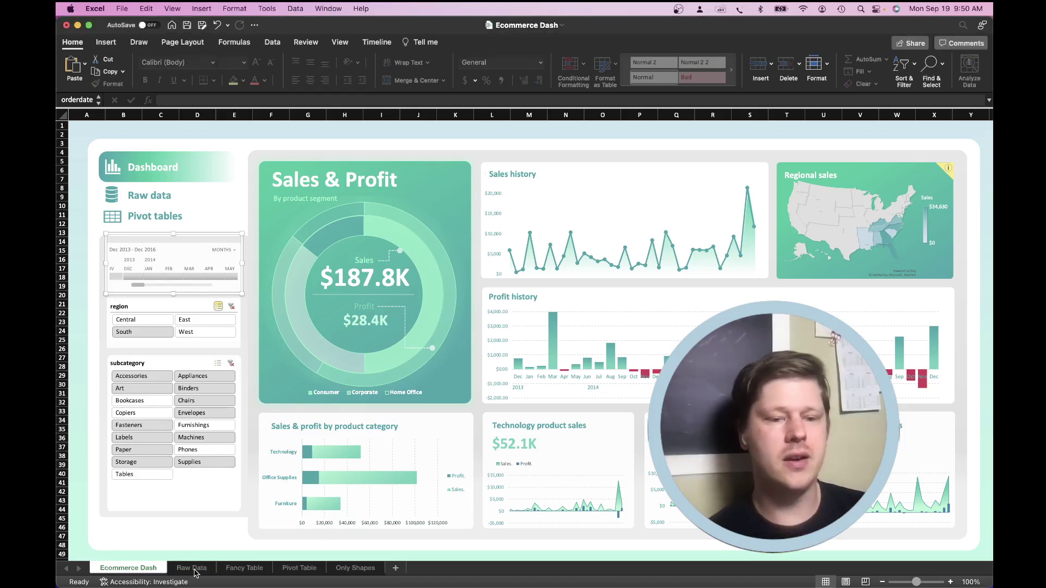
pyautogui.click(193, 569)
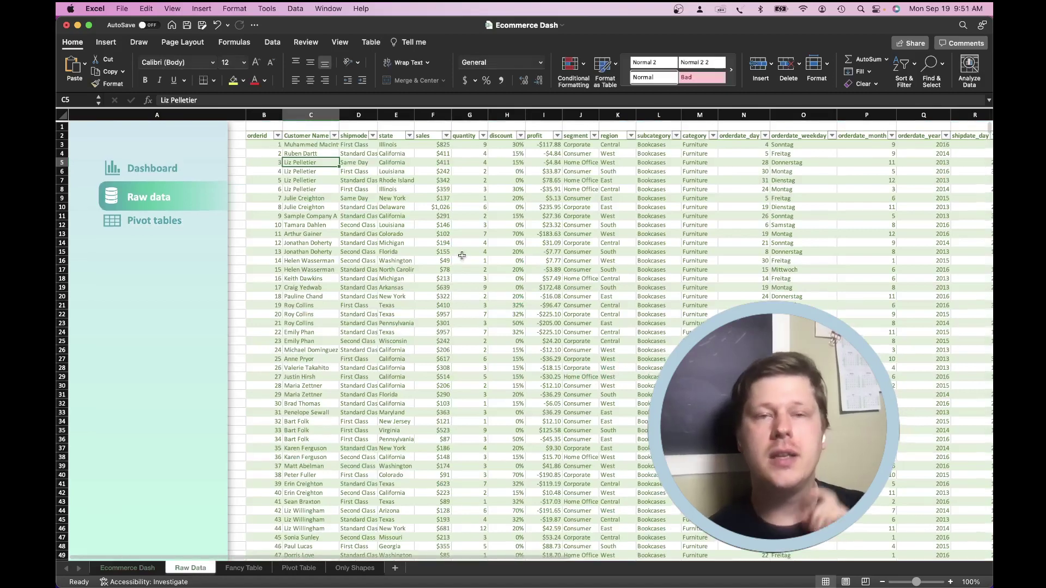
pyautogui.hscroll(3, 456, 254)
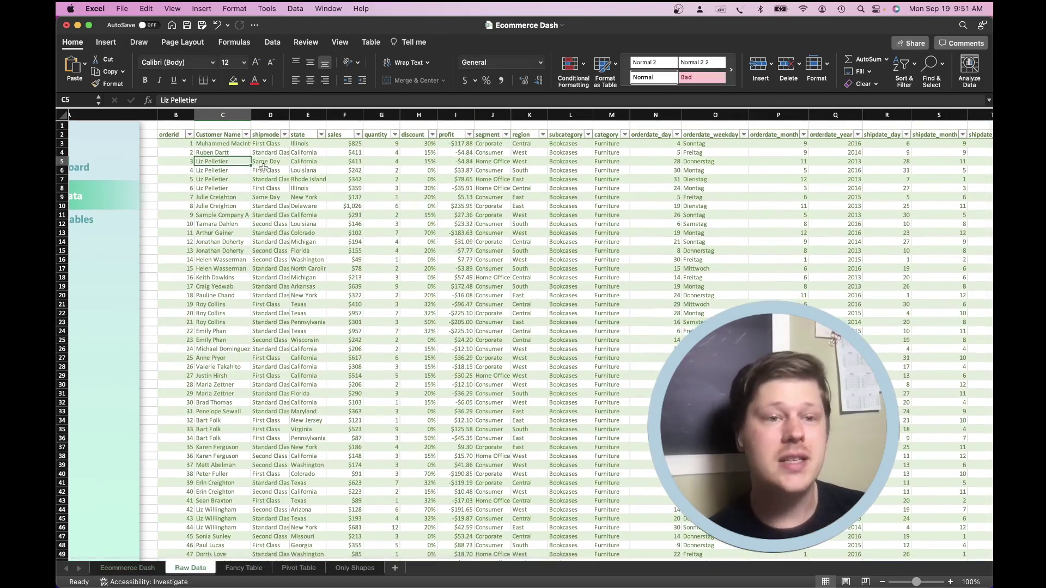
pyautogui.click(229, 151)
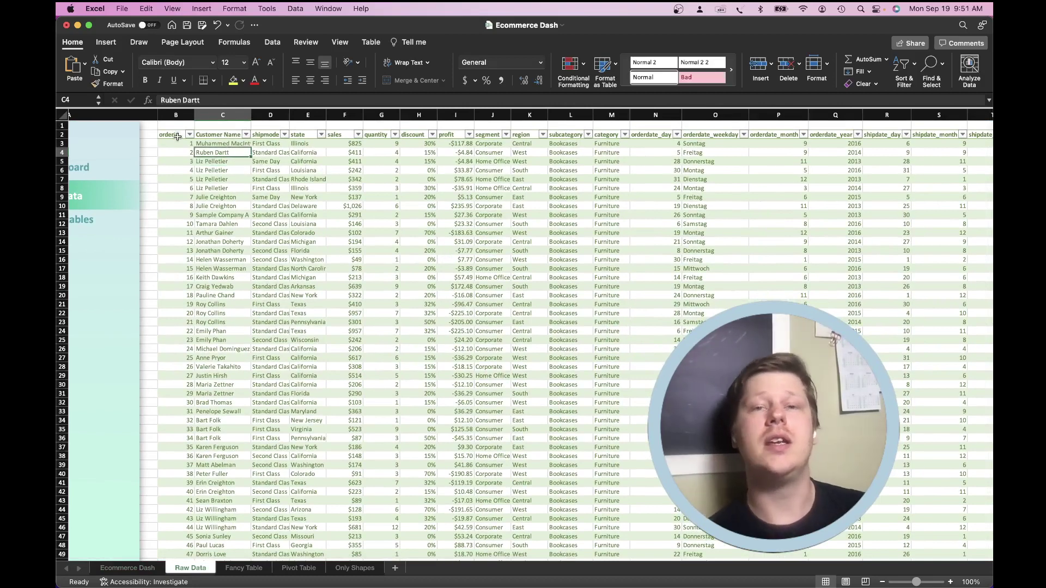
pyautogui.click(208, 197)
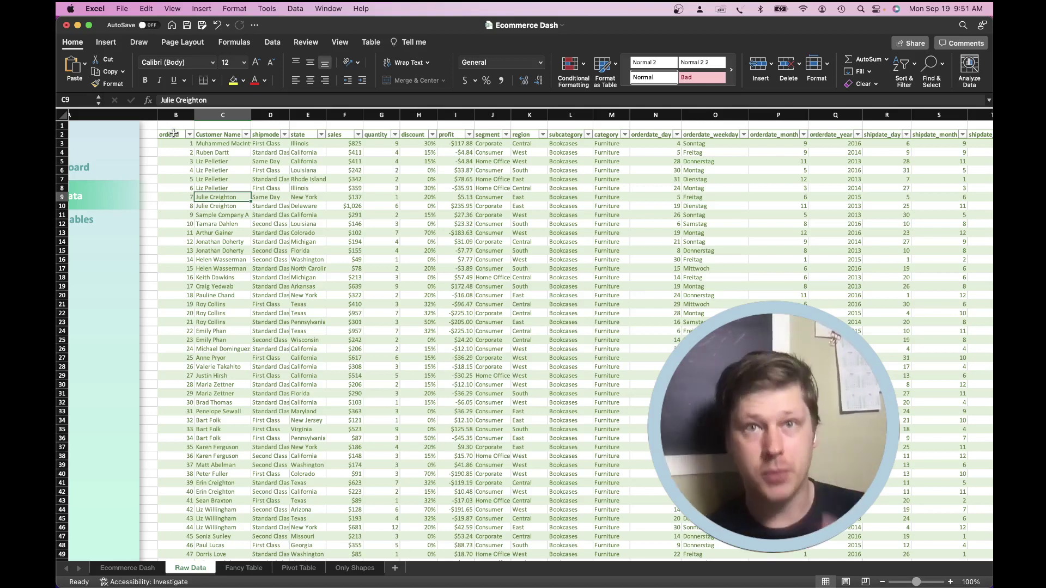
pyautogui.hscroll(10, 359, 338)
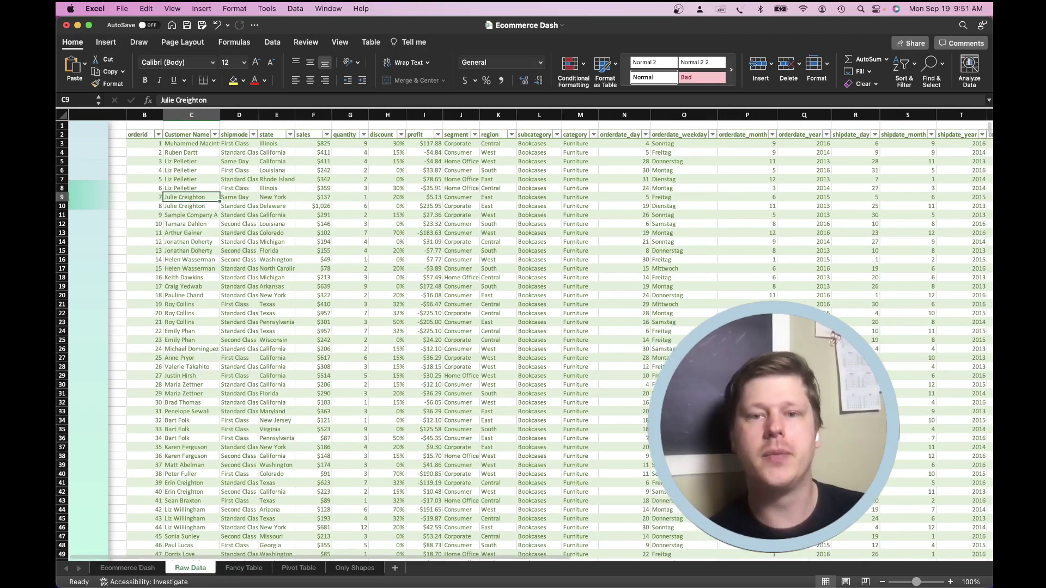
pyautogui.hscroll(-10, 218, 338)
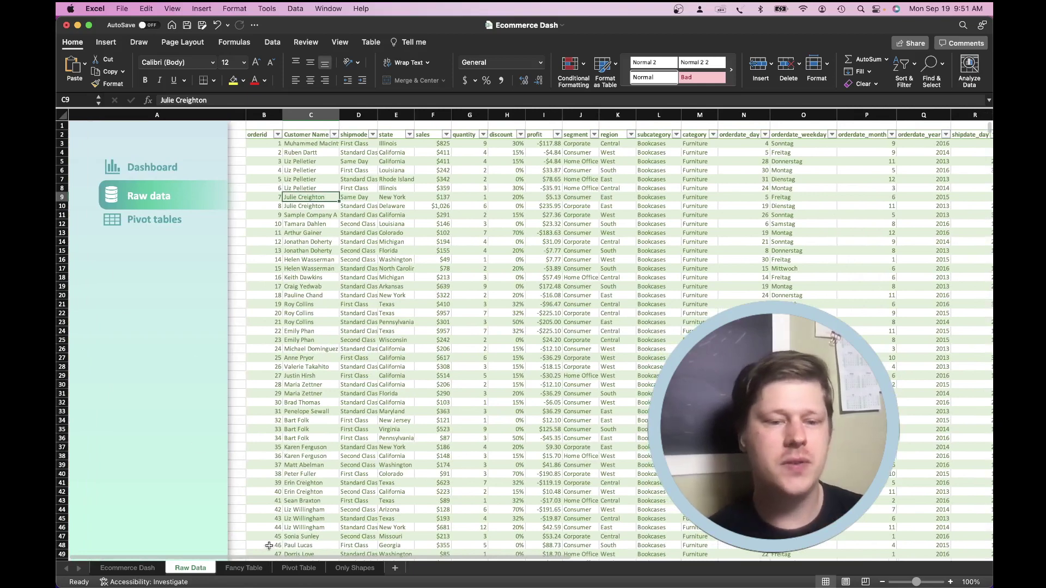
pyautogui.click(244, 567)
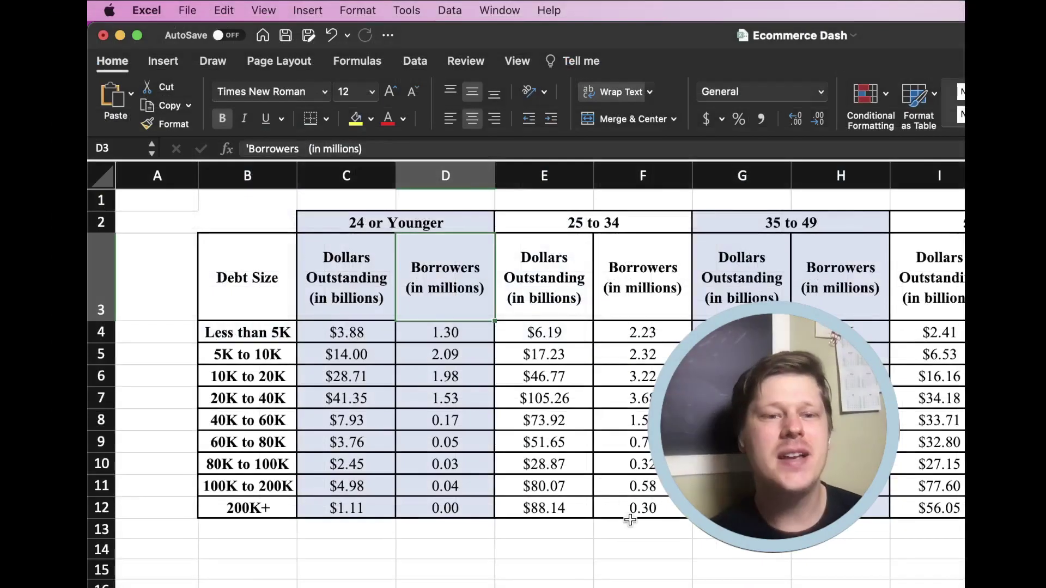
# Inspect the Fancy Table headers: 24 or Younger, Dollars Outstanding, Borrowers, Debt Size, 5K to 10K
pyautogui.hscroll(2, 631, 521)
pyautogui.click(355, 226)
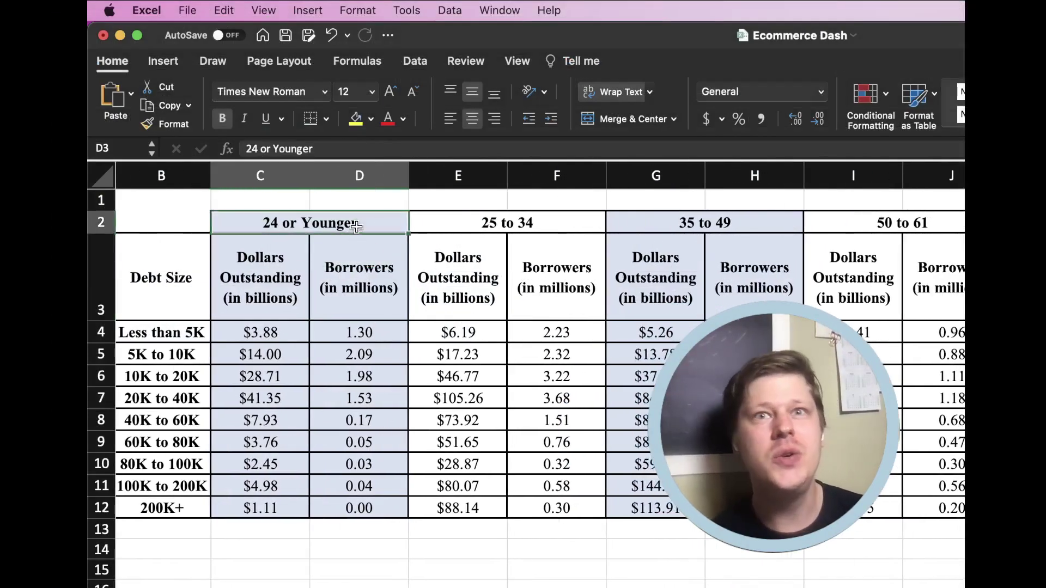
pyautogui.click(292, 264)
pyautogui.click(341, 268)
pyautogui.hscroll(-1, 269, 276)
pyautogui.click(152, 273)
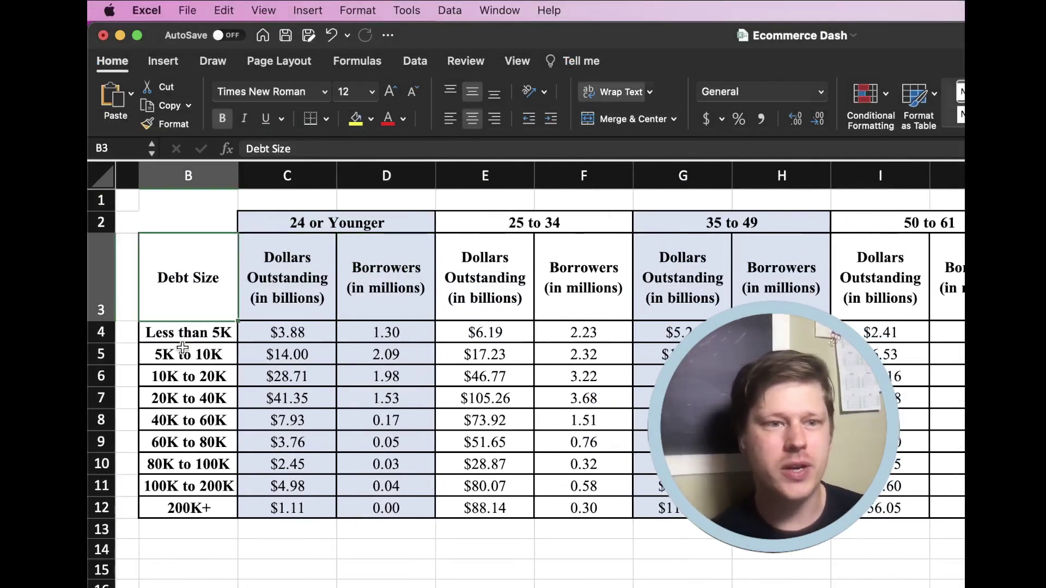
pyautogui.click(183, 351)
pyautogui.hscroll(1, 512, 294)
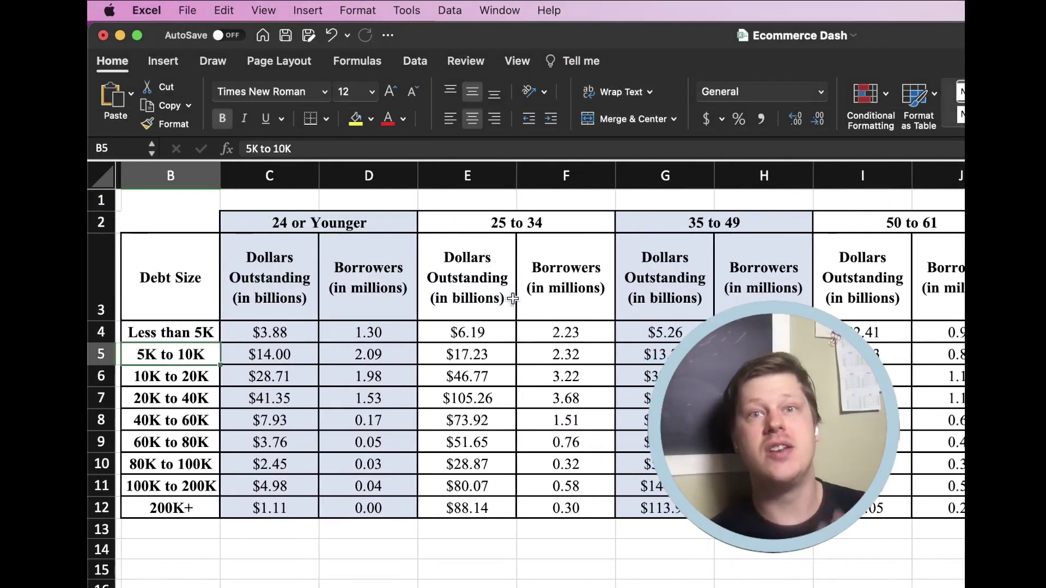
pyautogui.hscroll(-2, 513, 300)
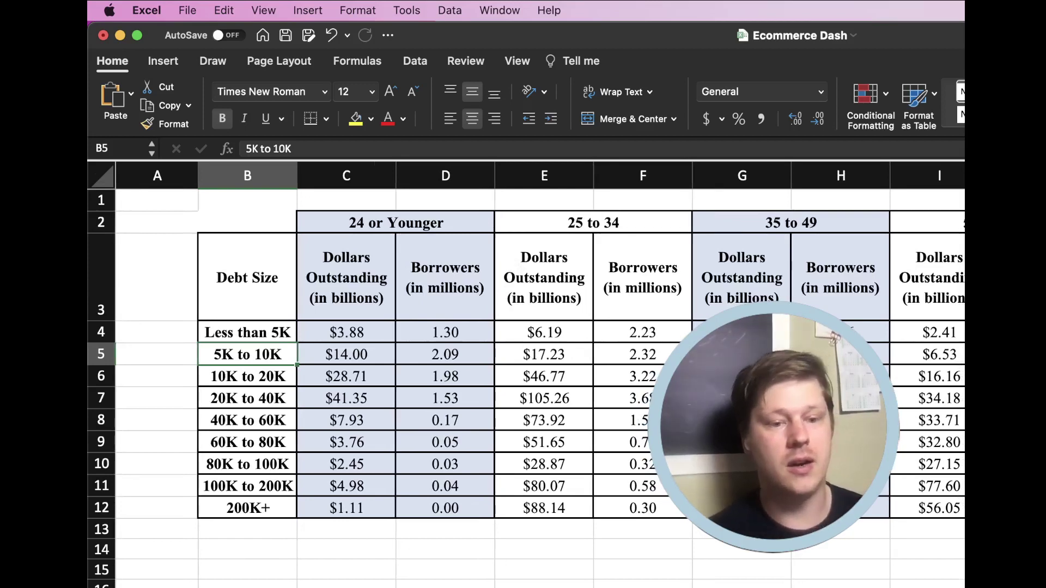
# Return to the Raw Data sheet and select customer name cell C5
pyautogui.hotkey('ctrl', 'pagedown')
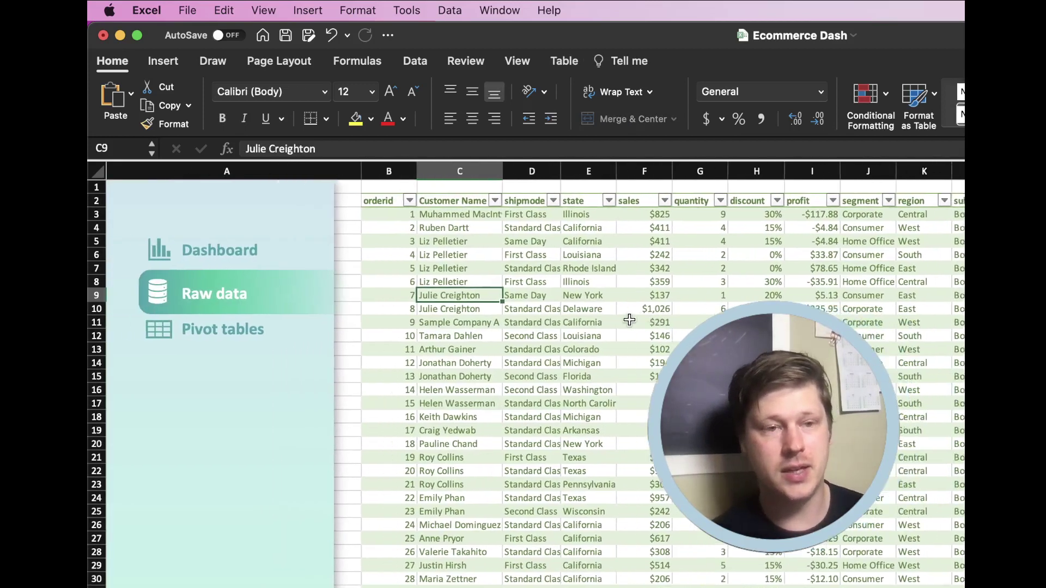
pyautogui.click(471, 241)
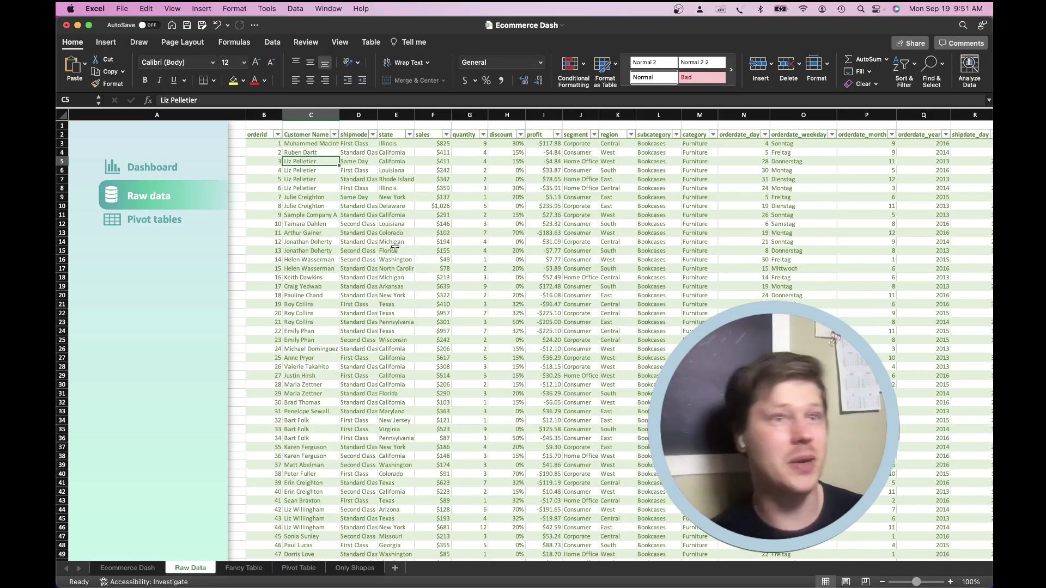
pyautogui.hscroll(2, 395, 249)
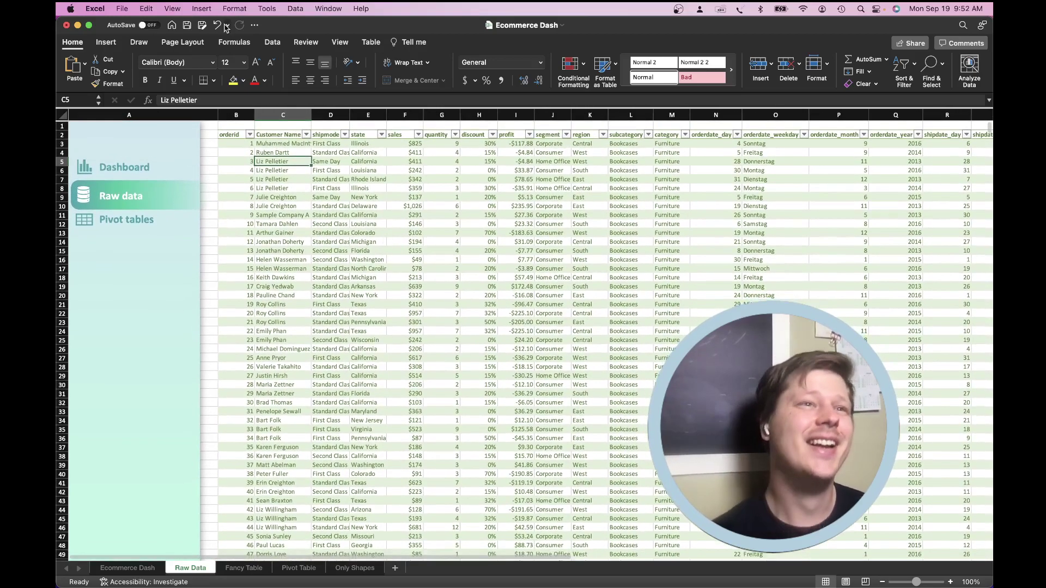
pyautogui.hscroll(-2, 288, 252)
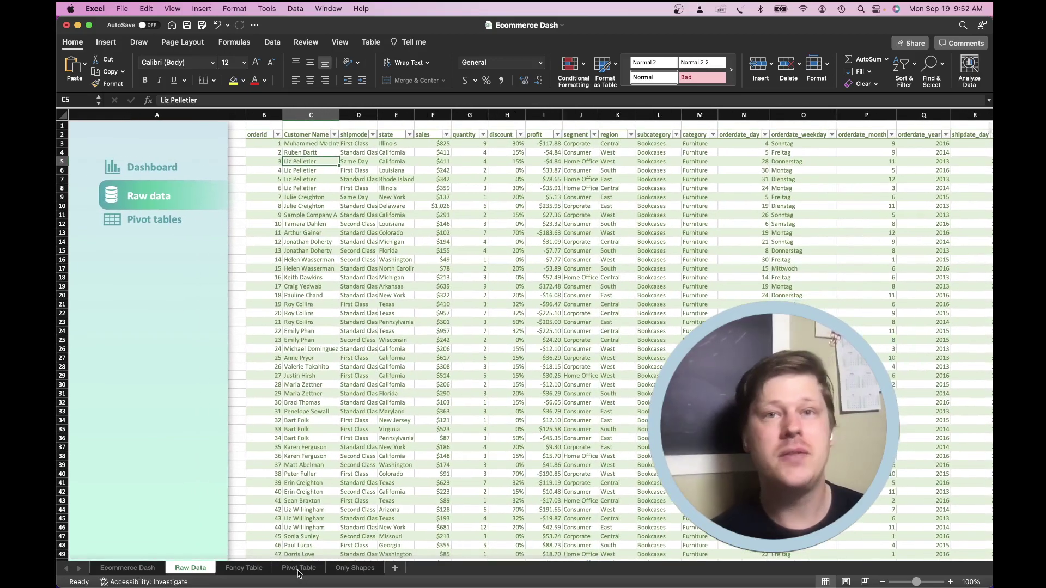
# On the Pivot Table sheet, delete the orderdate timeline and the category slicer
pyautogui.click(299, 570)
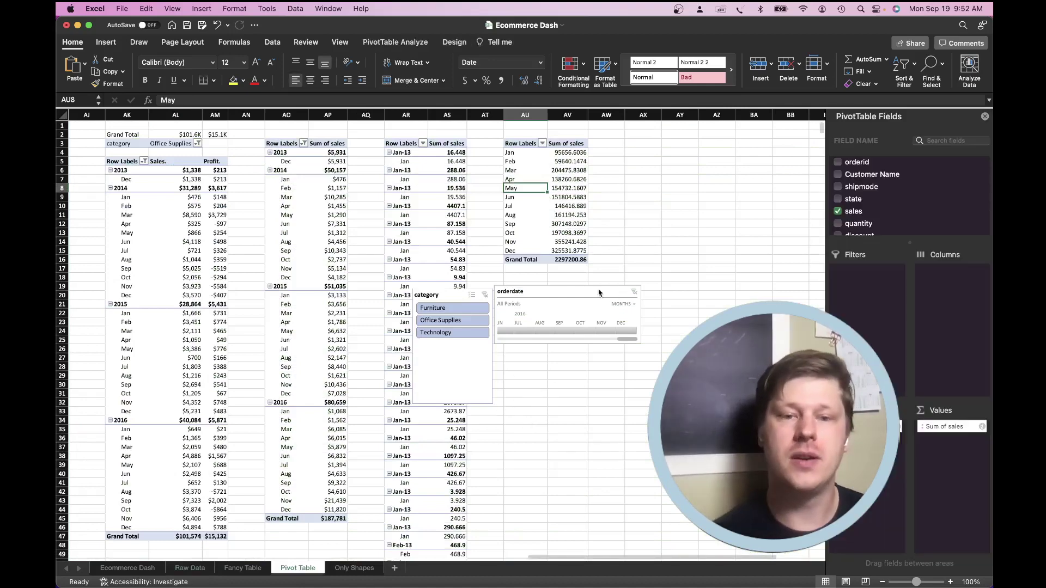
pyautogui.click(569, 297)
pyautogui.press('Delete')
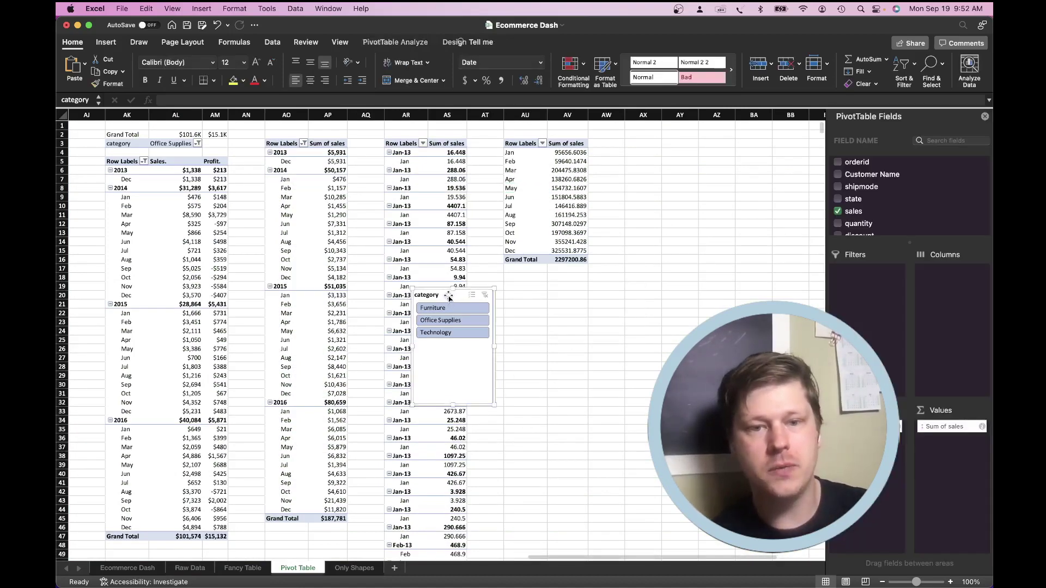
pyautogui.click(647, 225)
pyautogui.press('Delete')
# Select empty cell AX3 as the location for a new pivot table
pyautogui.click(643, 143)
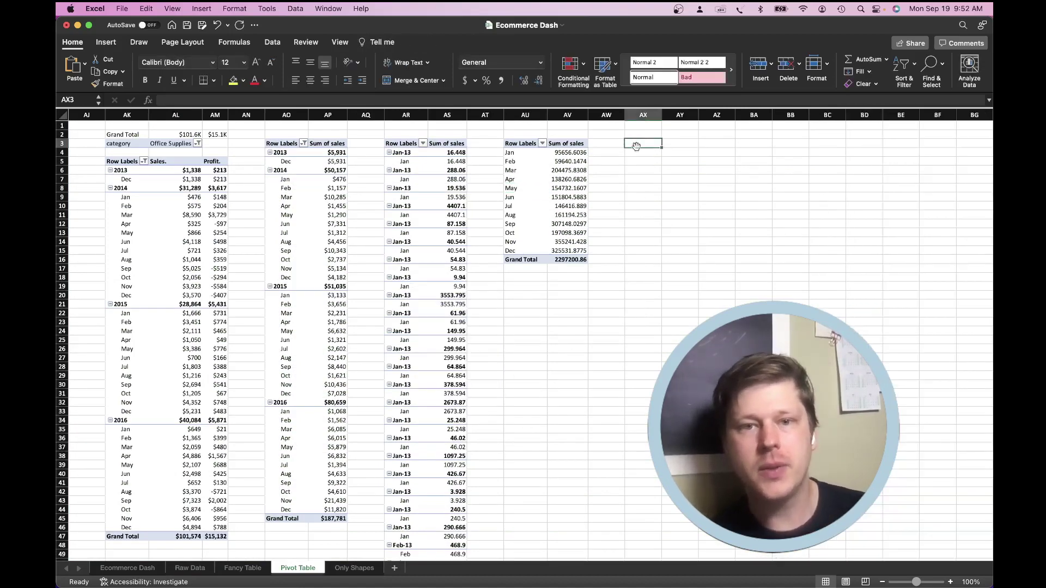
pyautogui.hscroll(2, 620, 174)
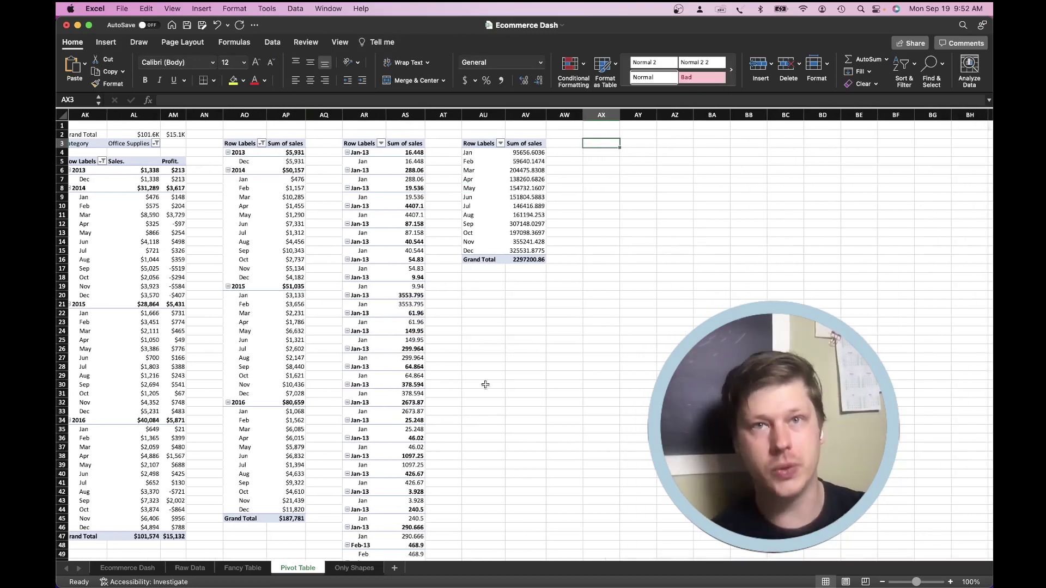
pyautogui.click(107, 44)
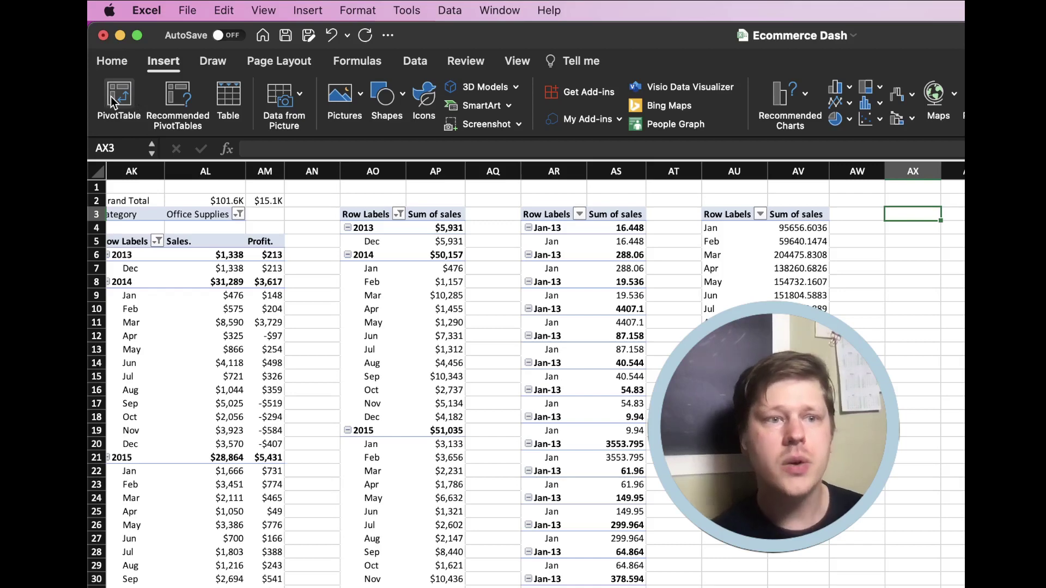
# Insert a pivot table at AX3 from the sales table, summing sales by order month
pyautogui.click(129, 82)
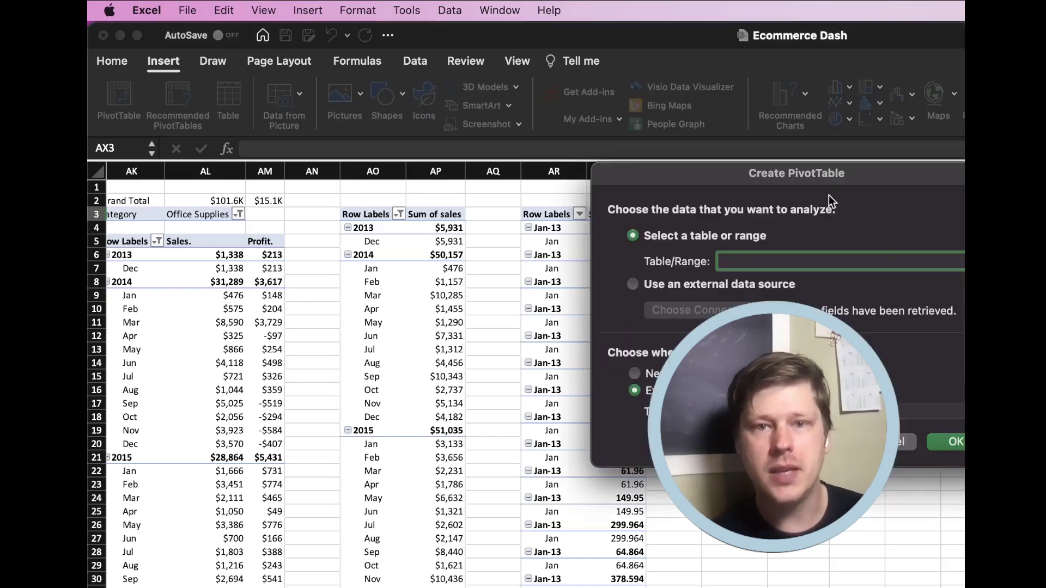
pyautogui.moveTo(829, 194); pyautogui.dragTo(468, 218)
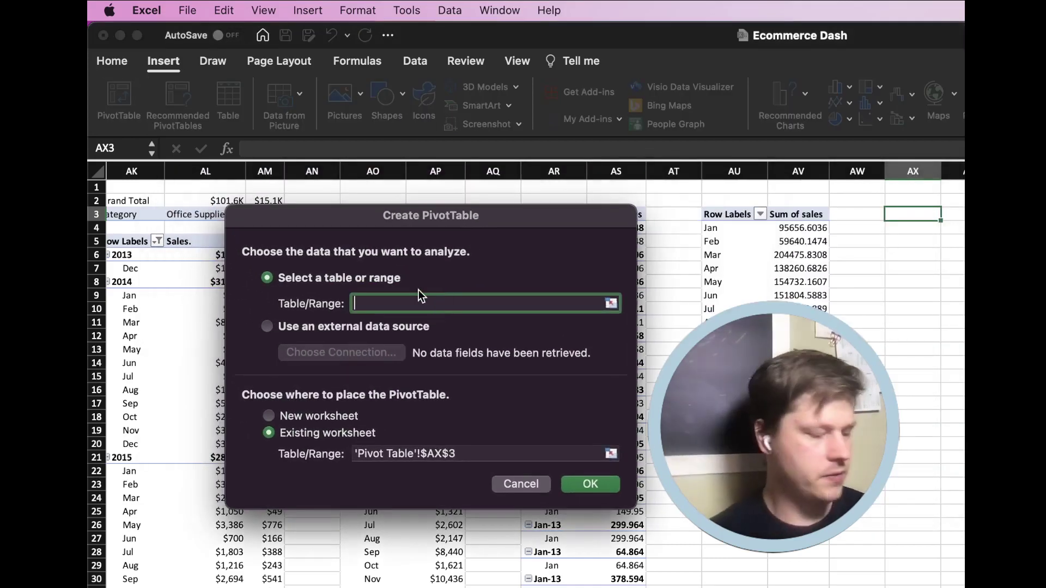
pyautogui.write('sales')
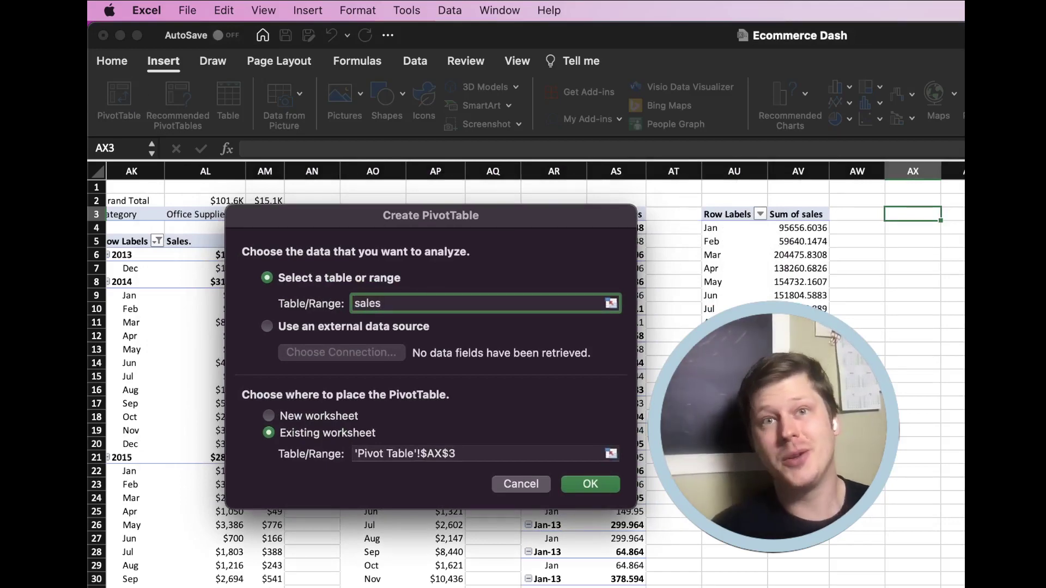
pyautogui.press('Return')
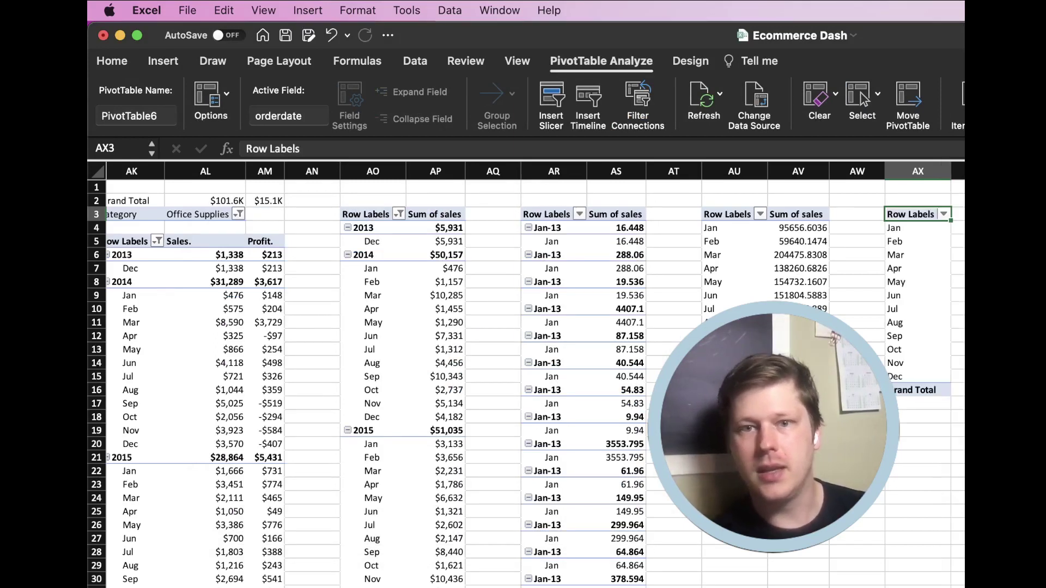
pyautogui.click(936, 324)
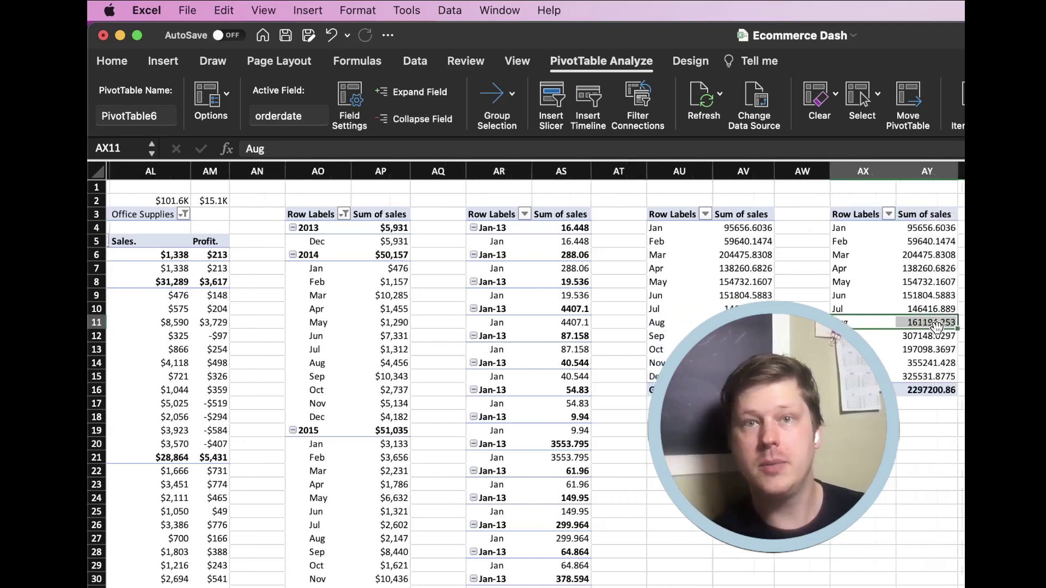
# Check the new pivot table's Feb row and select empty cell BA3 for a chart
pyautogui.hscroll(3, 936, 325)
pyautogui.click(900, 216)
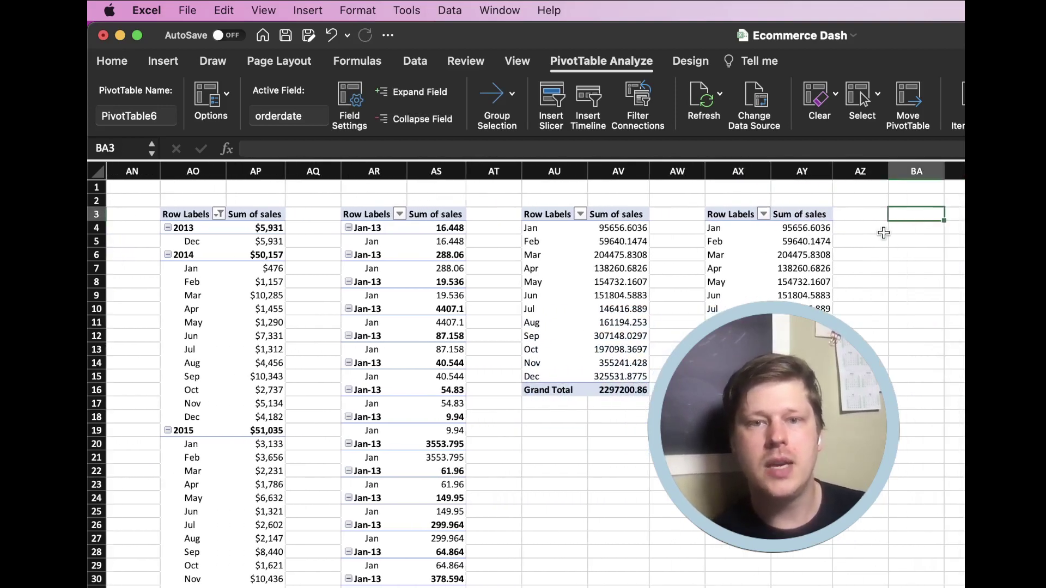
pyautogui.hscroll(1, 883, 232)
pyautogui.click(735, 244)
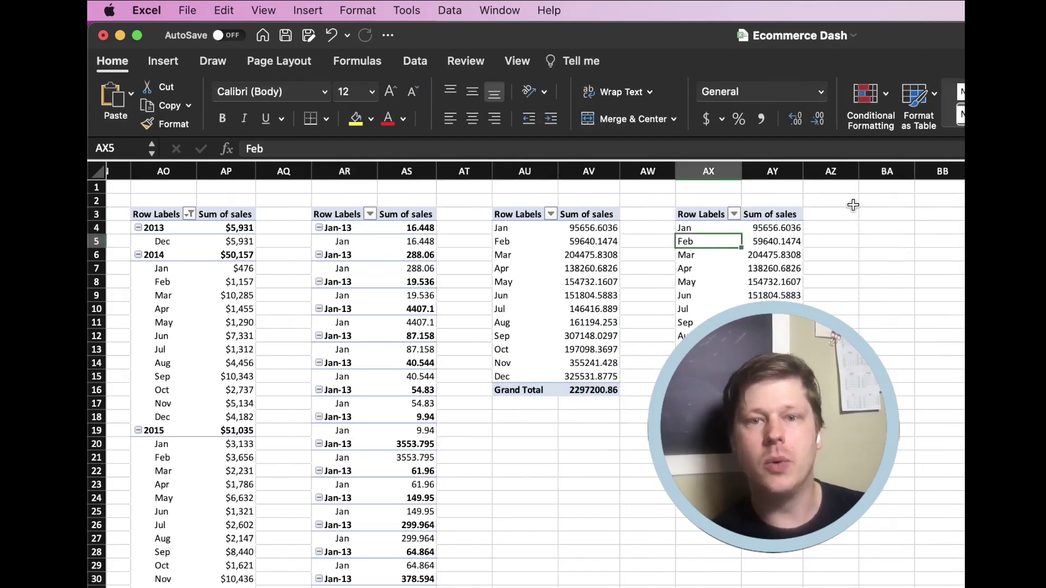
pyautogui.click(869, 213)
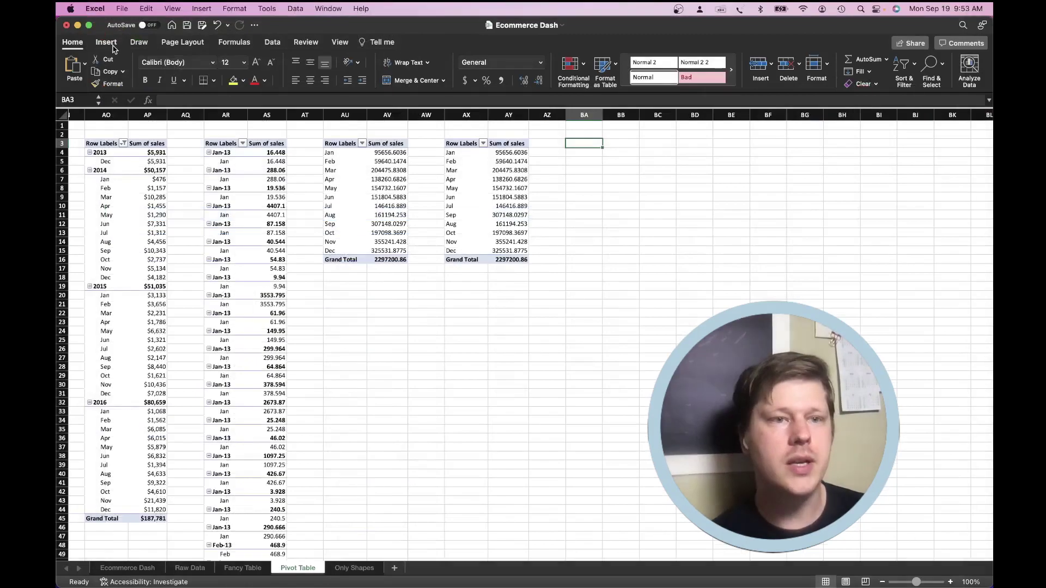
# Create a PivotChart from the sales table with orderdate months and summed profit
pyautogui.click(113, 46)
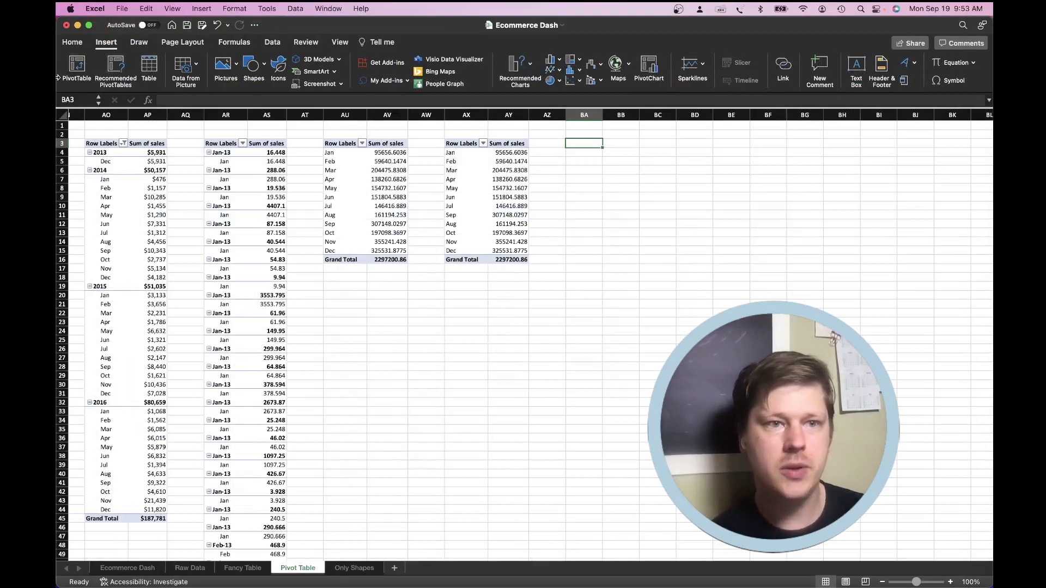
pyautogui.click(650, 68)
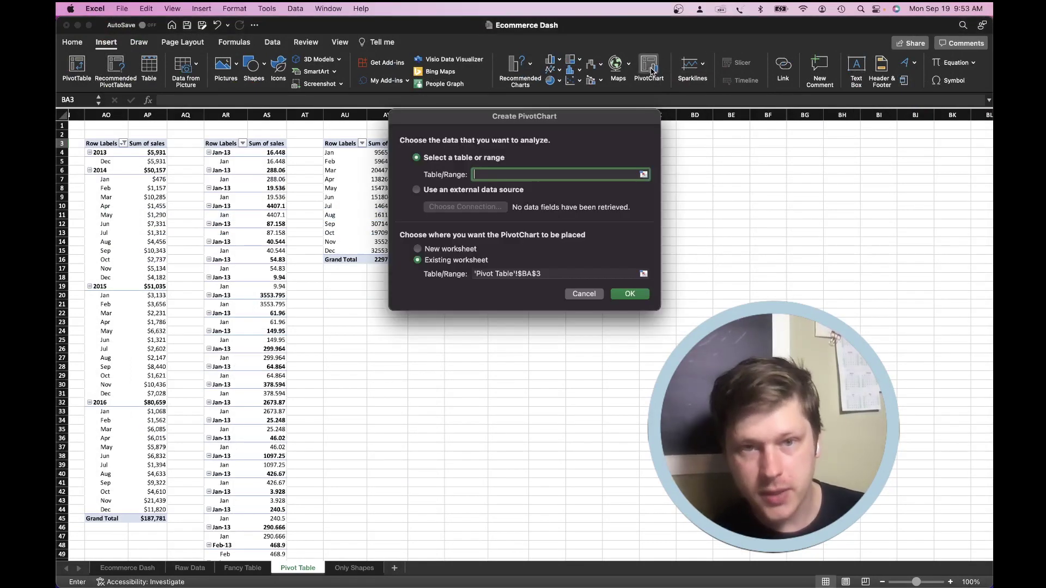
pyautogui.write('sales')
pyautogui.press('Return')
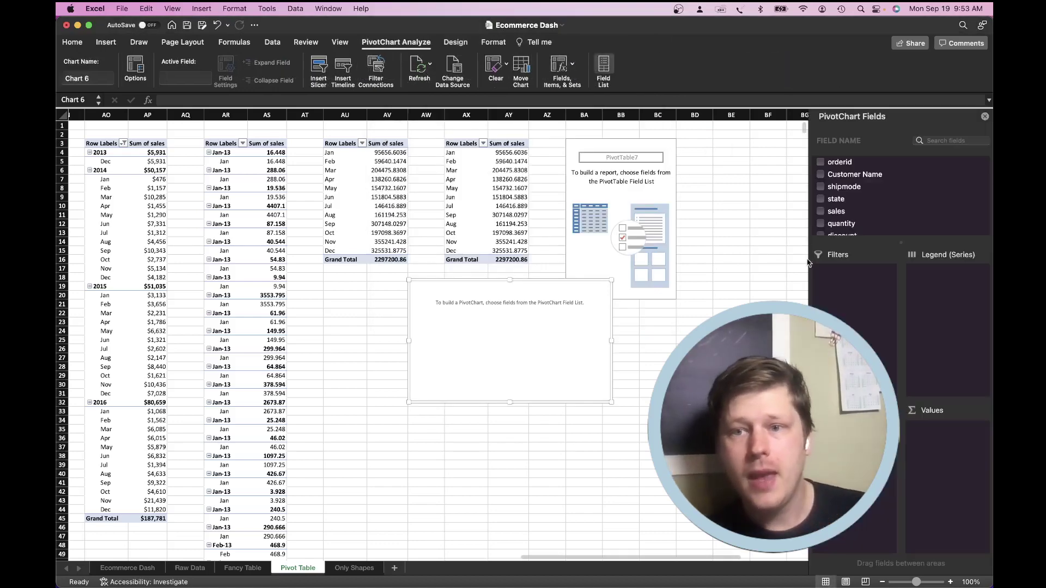
pyautogui.scroll(-6, 888, 203)
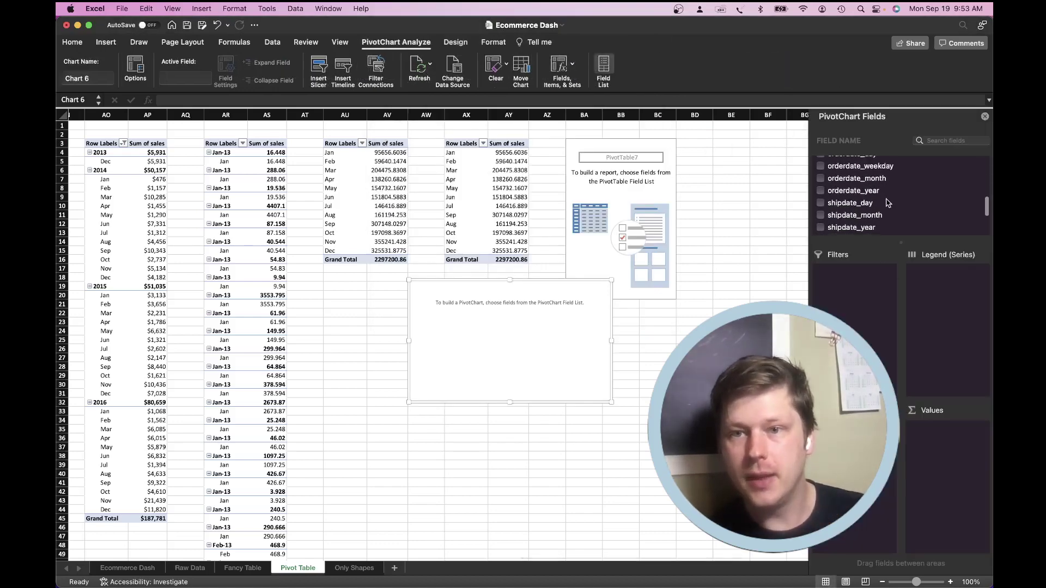
pyautogui.scroll(-3, 888, 203)
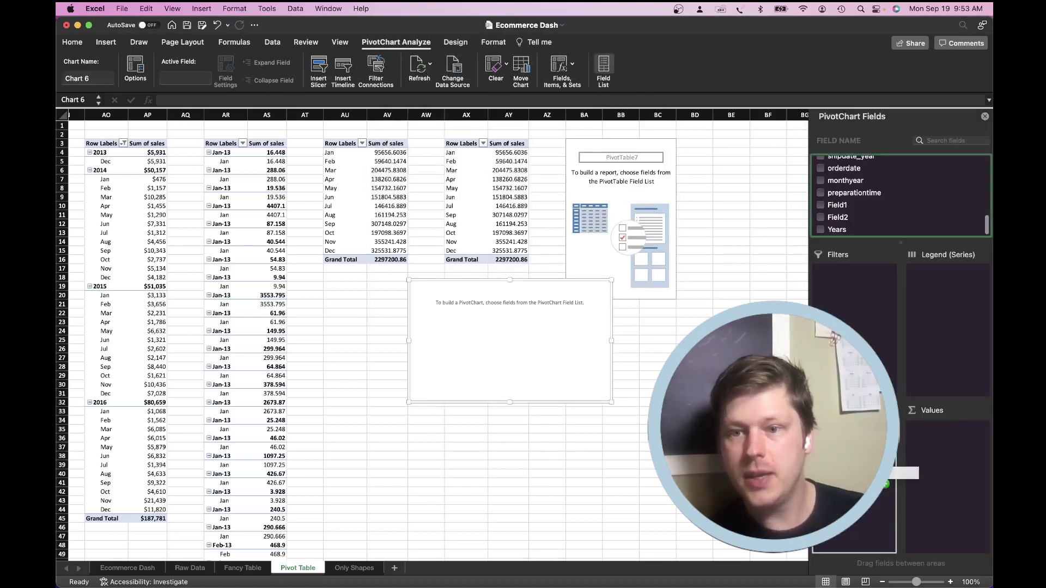
pyautogui.click(845, 170)
pyautogui.scroll(3, 858, 202)
pyautogui.scroll(3, 858, 202)
pyautogui.moveTo(839, 213); pyautogui.dragTo(929, 479)
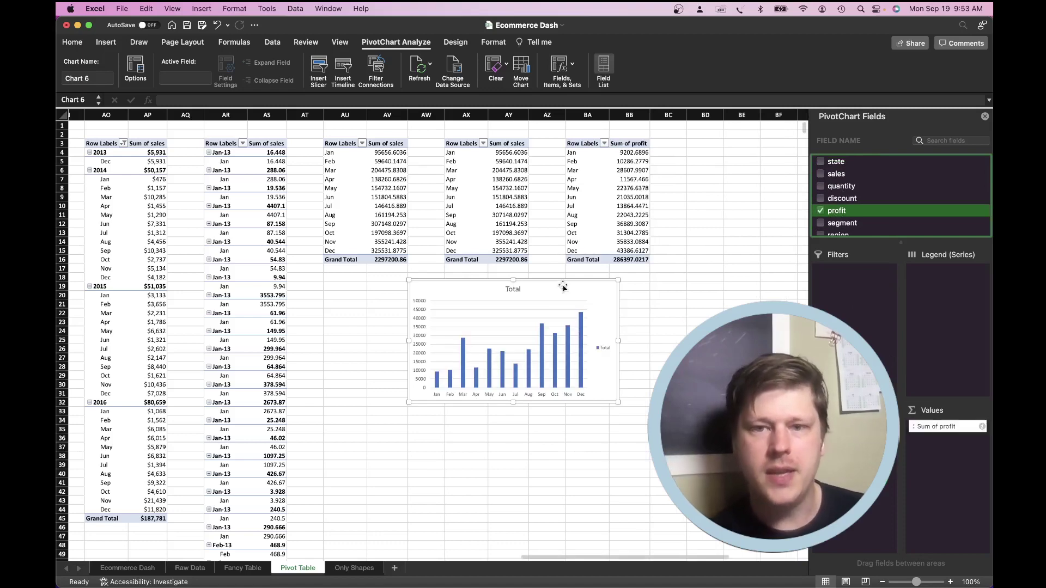
# Reposition the profit column chart below its pivot table
pyautogui.moveTo(556, 284); pyautogui.dragTo(647, 294)
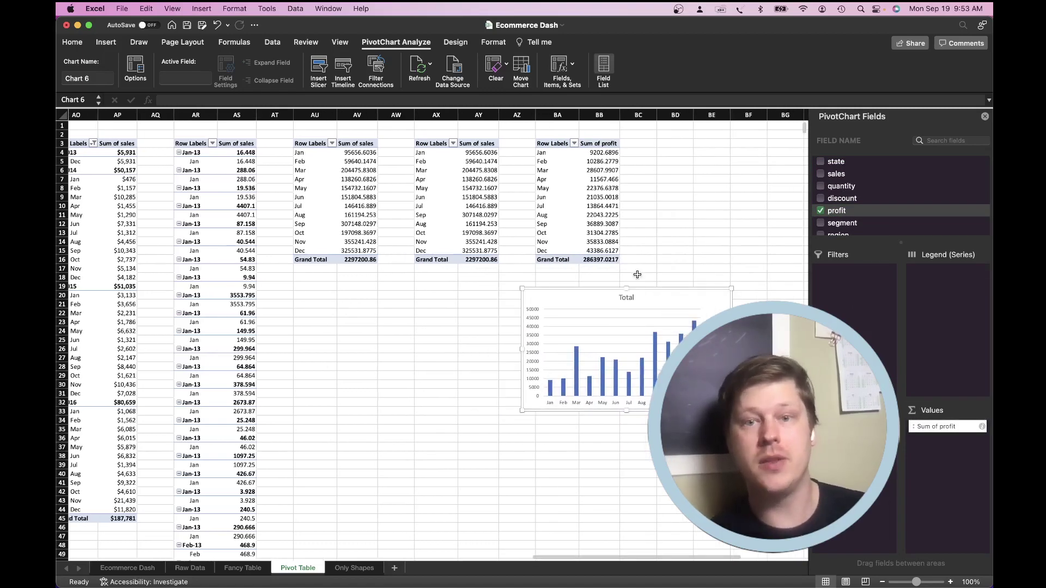
pyautogui.click(582, 180)
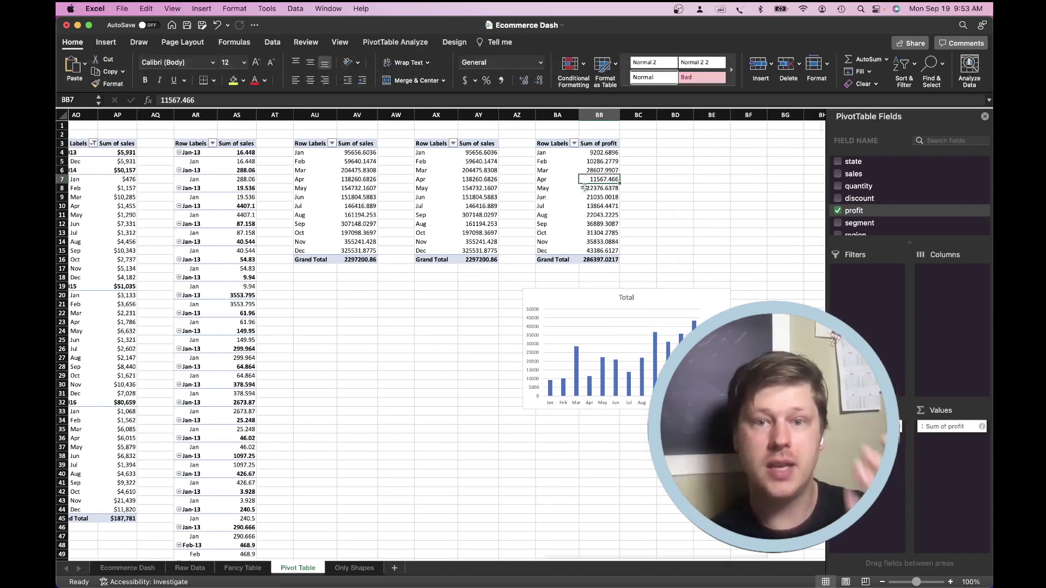
pyautogui.moveTo(603, 299); pyautogui.dragTo(567, 287)
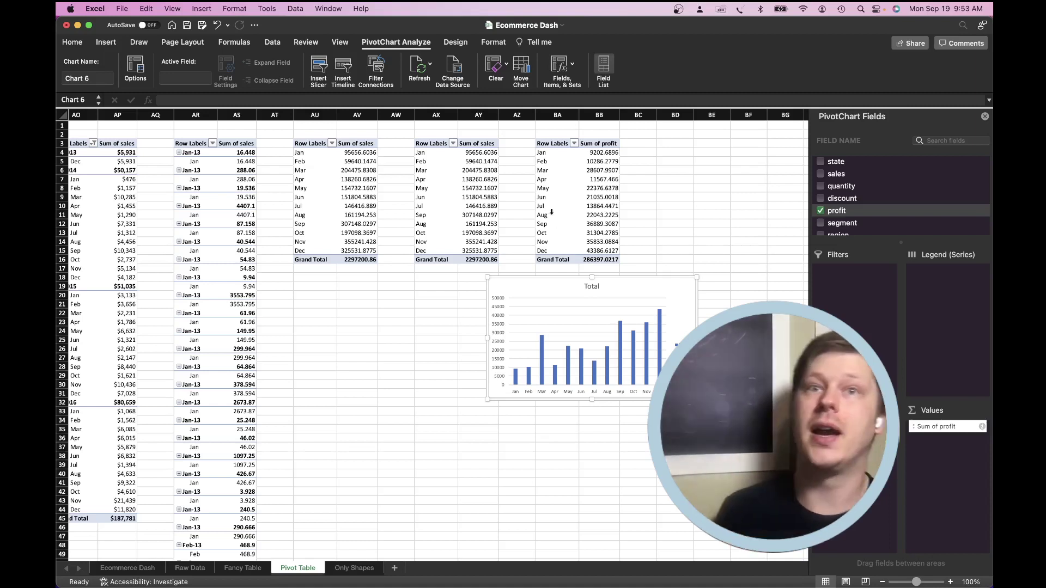
pyautogui.moveTo(673, 290); pyautogui.dragTo(658, 285)
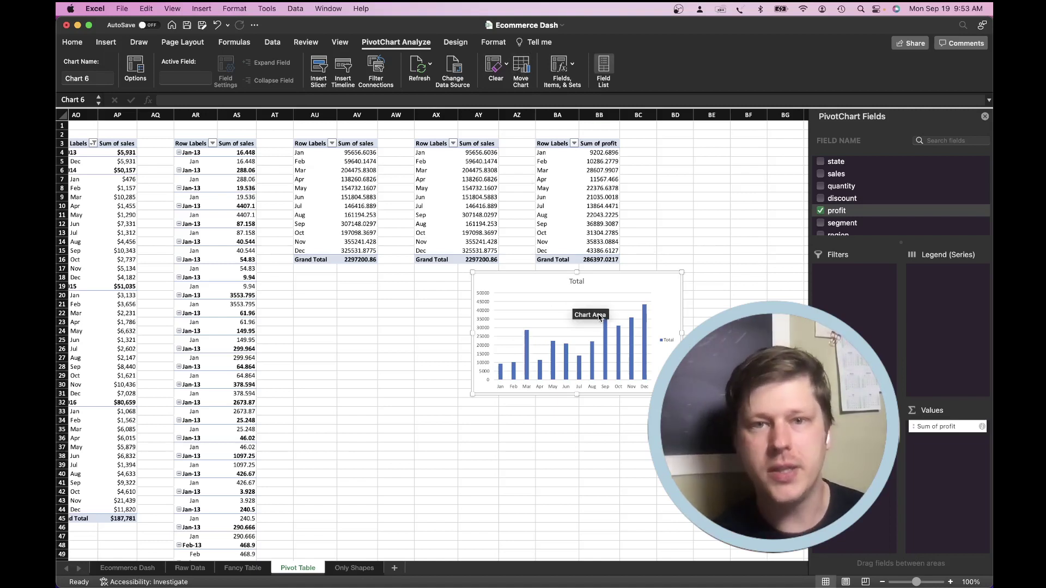
# Change the profit chart type to Line with Markers and shift it slightly
pyautogui.click(464, 43)
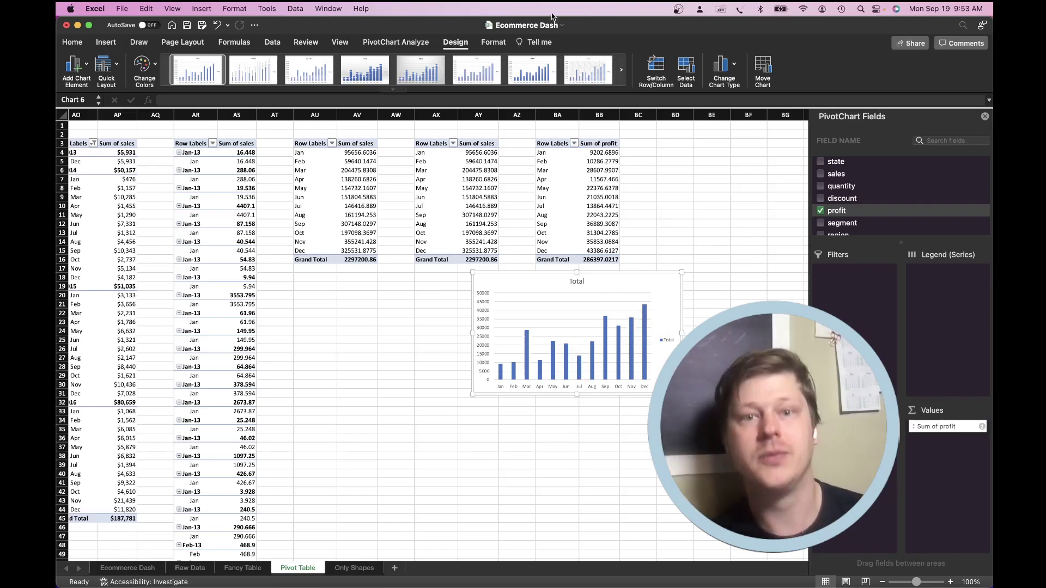
pyautogui.click(723, 70)
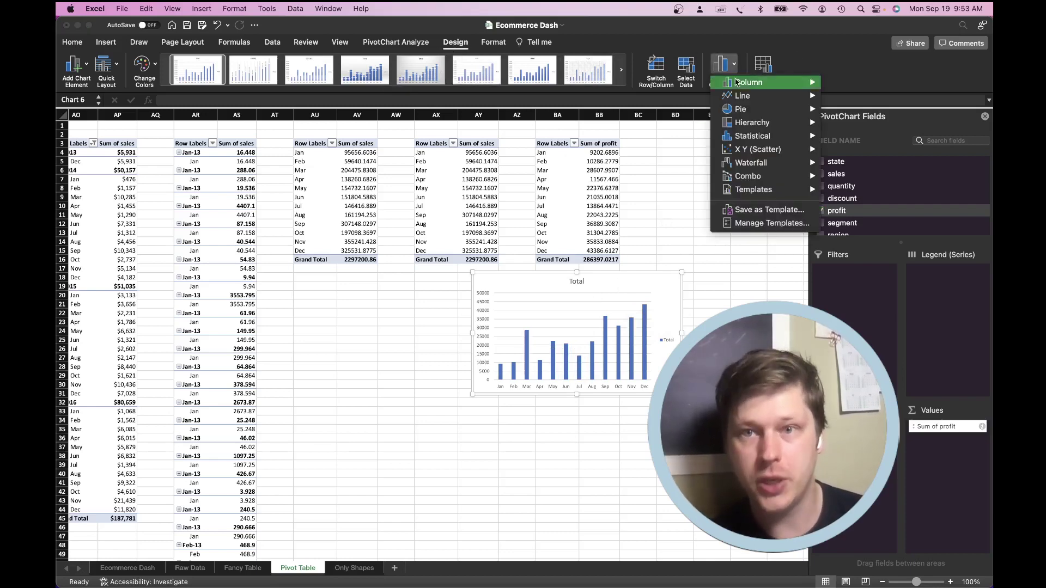
pyautogui.moveTo(742, 96)
pyautogui.click(566, 186)
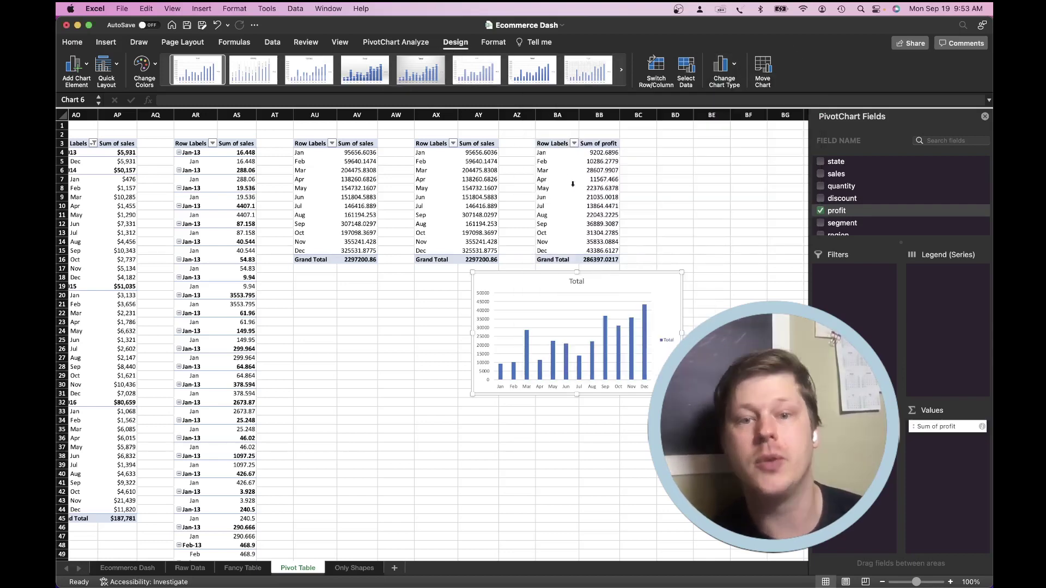
pyautogui.moveTo(673, 288); pyautogui.dragTo(694, 301)
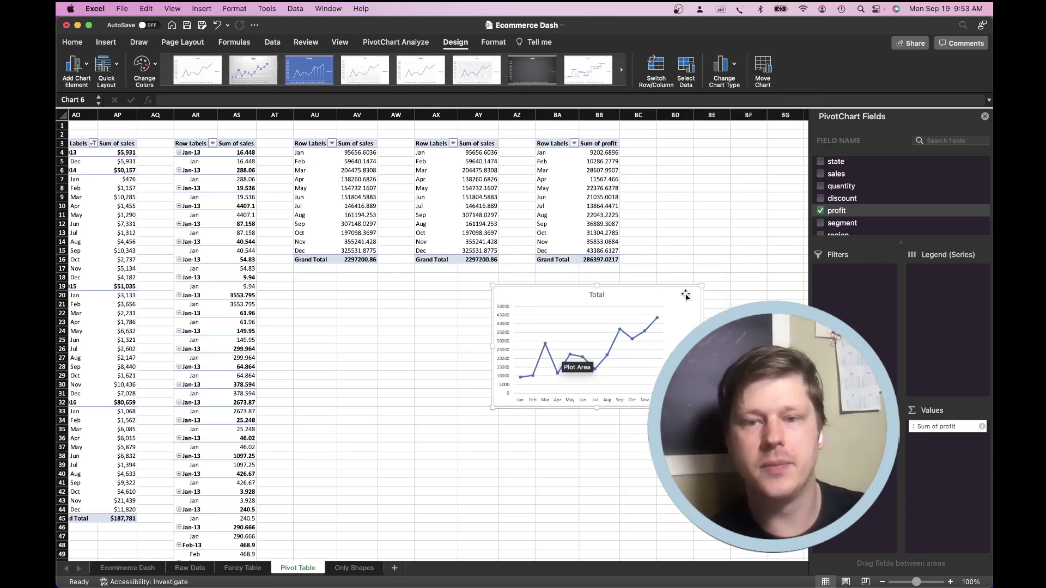
# Delete the profit line chart and return to the Ecommerce Dash sheet
pyautogui.press('Escape')
pyautogui.press('super+x')
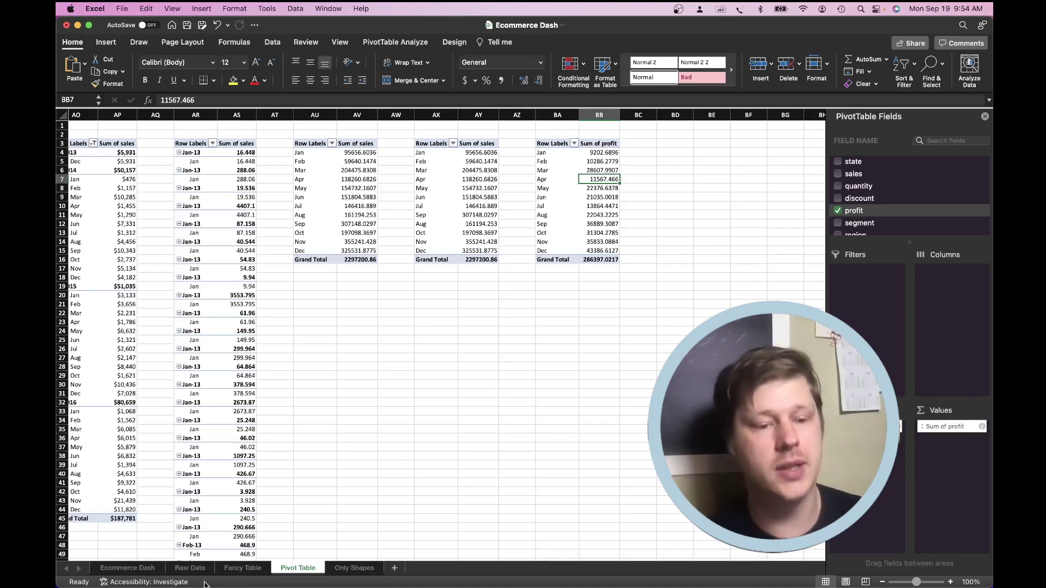
pyautogui.click(127, 568)
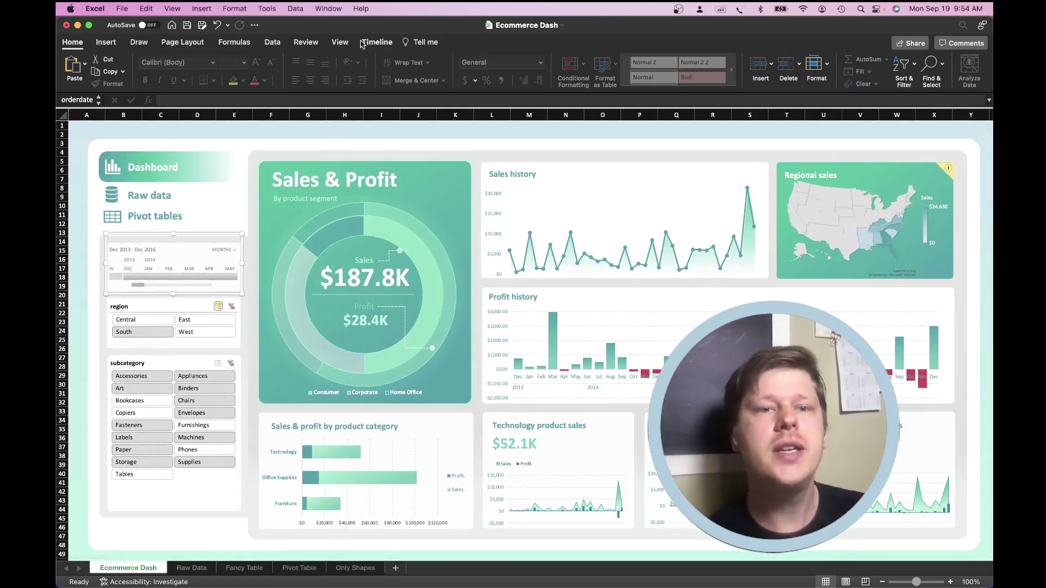
pyautogui.click(310, 128)
pyautogui.click(396, 44)
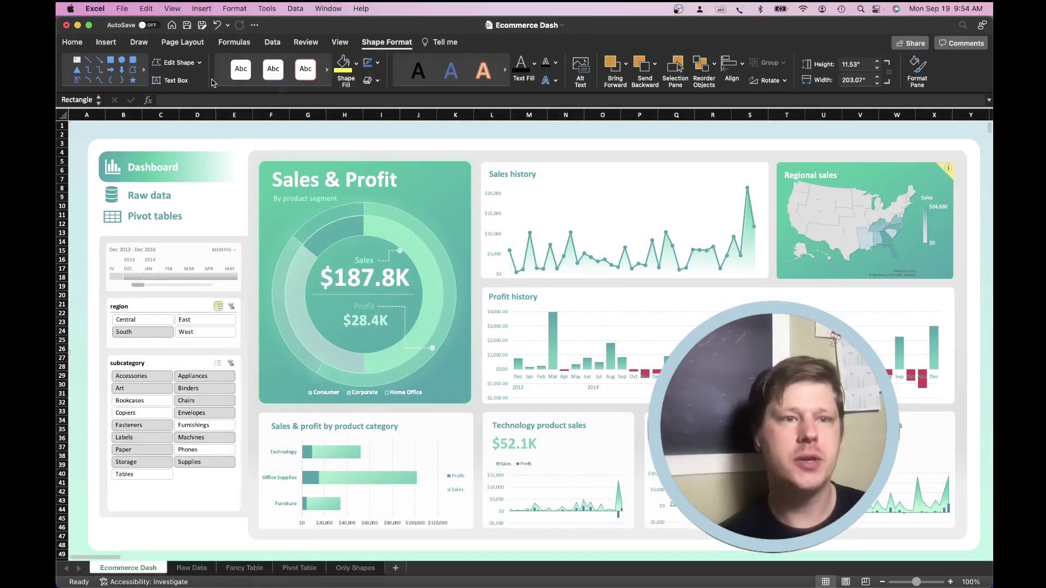
# Browse the shapes gallery without inserting, and select the $187.8K sales text box
pyautogui.click(106, 43)
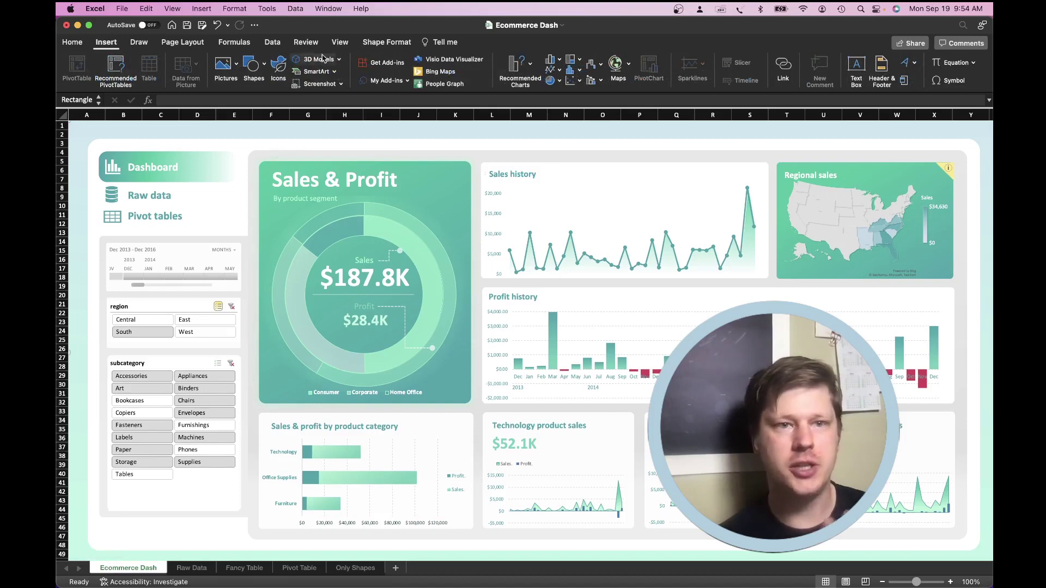
pyautogui.click(252, 65)
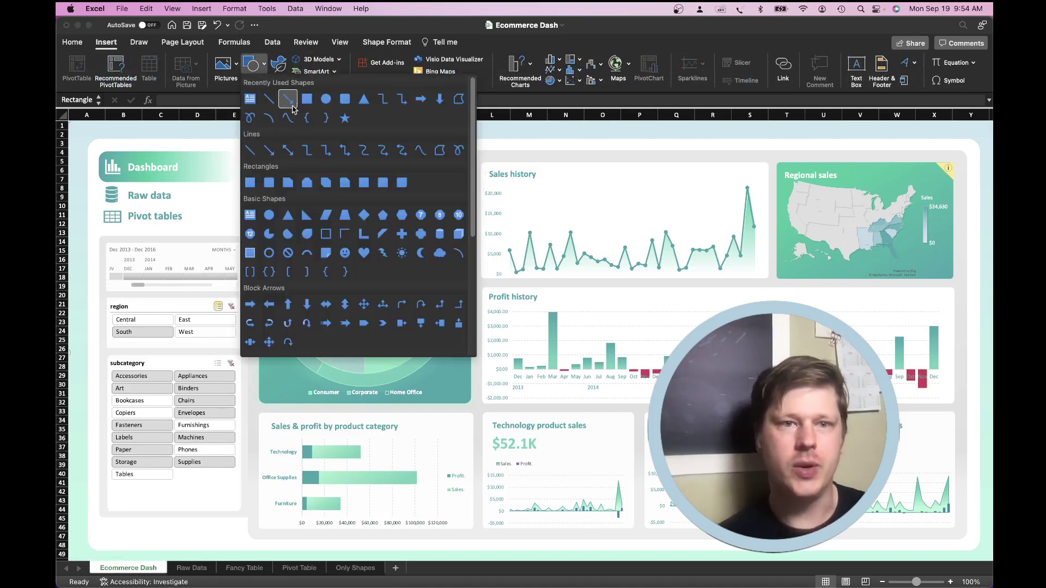
pyautogui.click(253, 68)
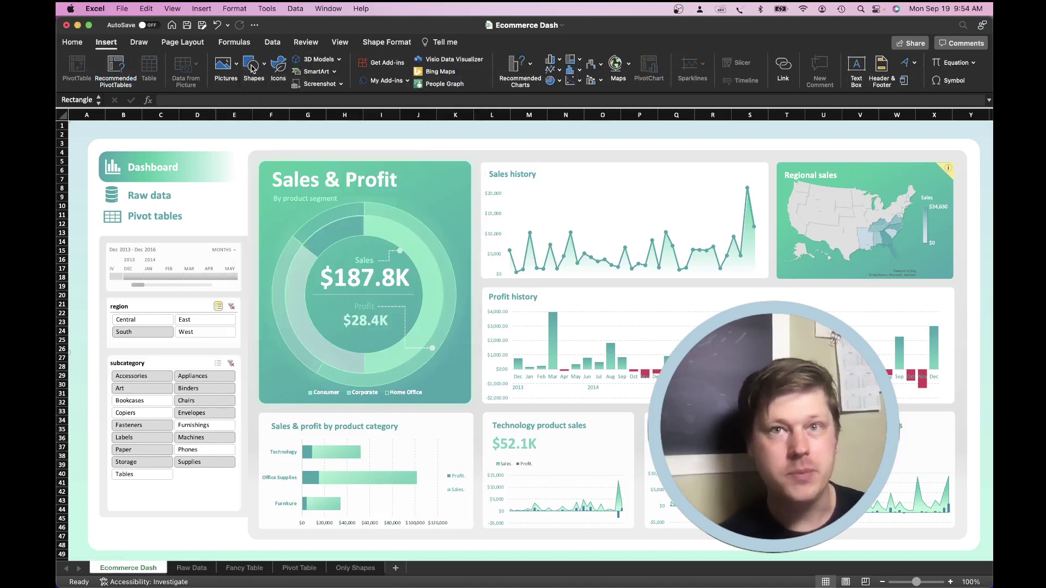
pyautogui.click(359, 286)
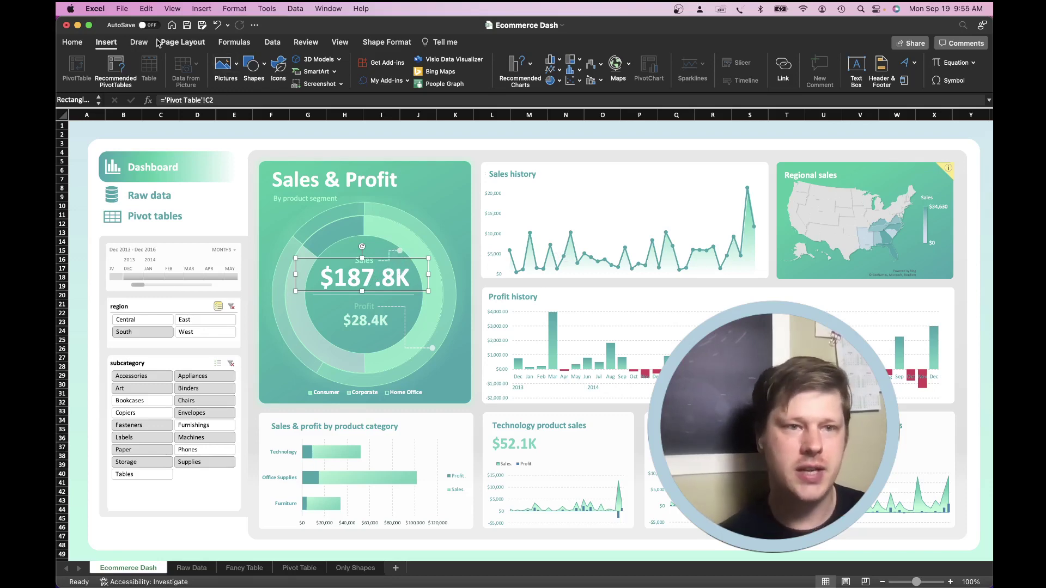
pyautogui.click(258, 67)
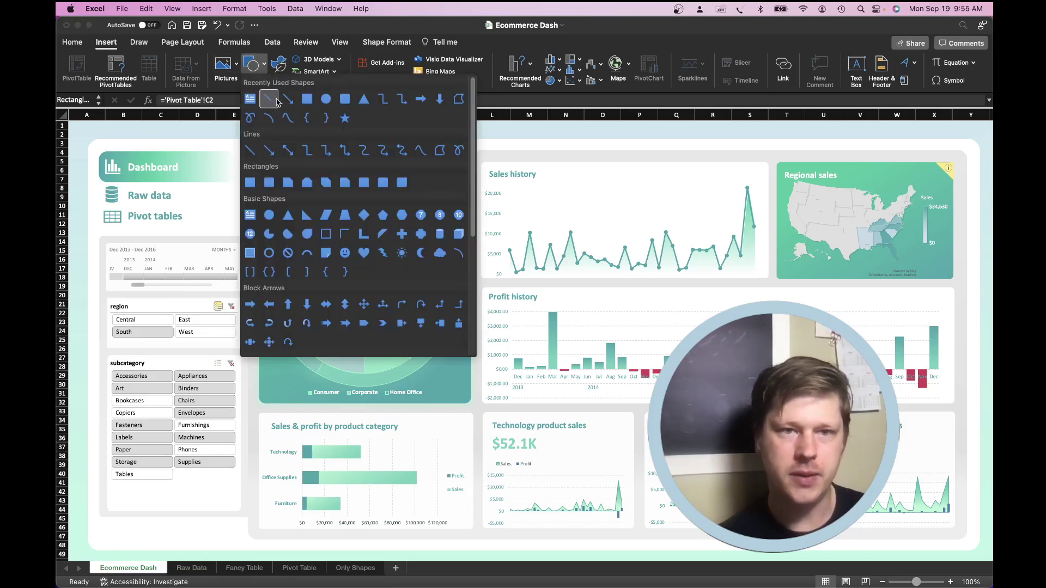
pyautogui.click(258, 67)
# Bring up Format Shape for the $187.8K box and inspect its 'Pivot Table'!C2 link formula
pyautogui.rightClick(418, 260)
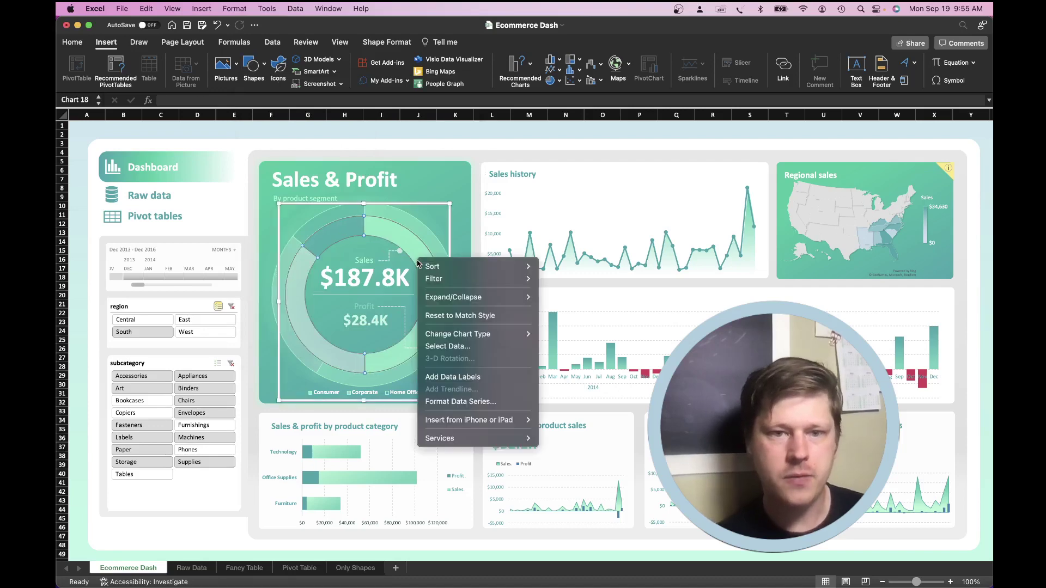
pyautogui.click(392, 276)
pyautogui.click(392, 277)
pyautogui.rightClick(393, 274)
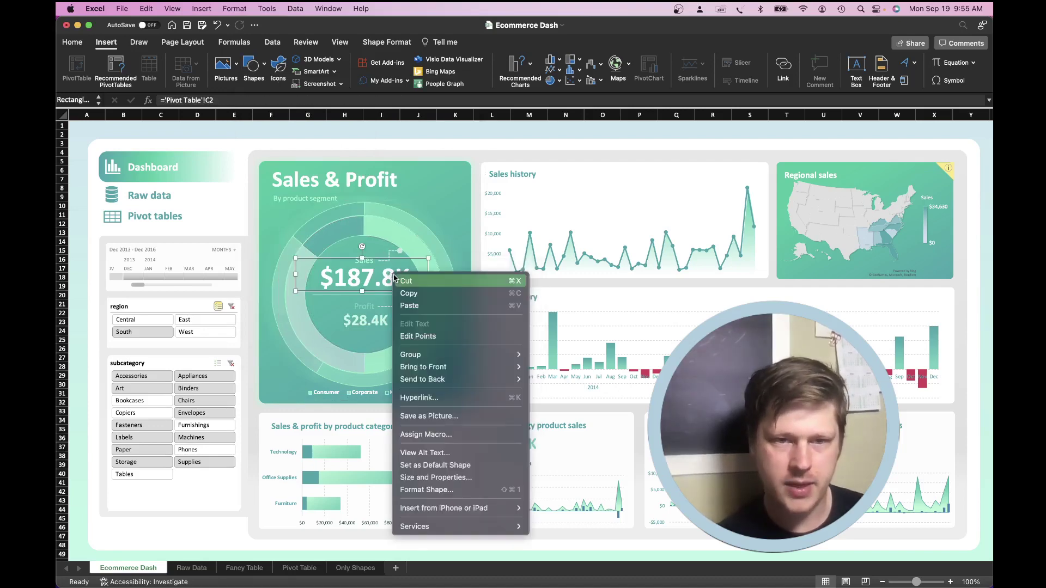
pyautogui.click(442, 491)
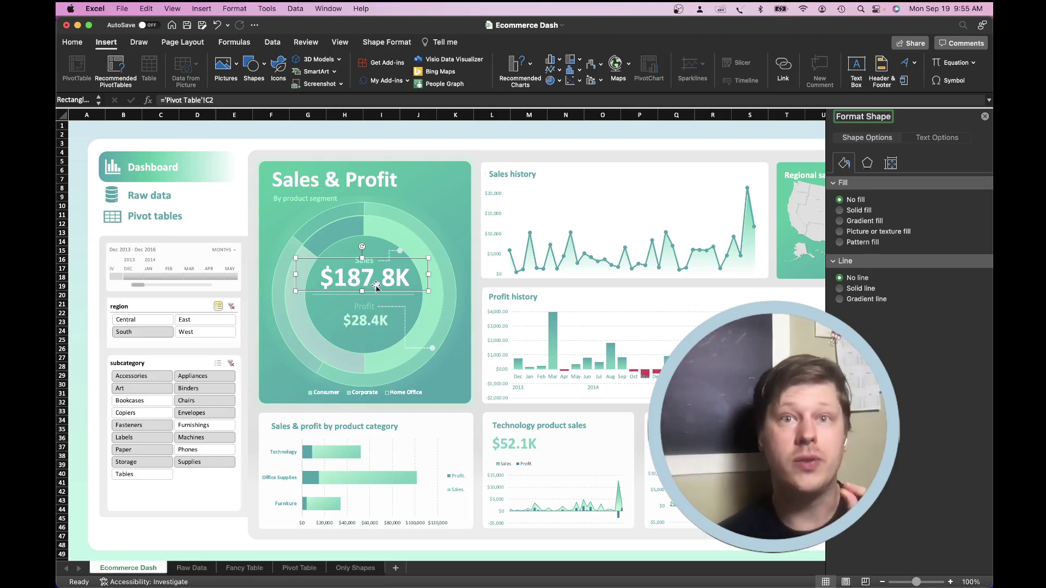
pyautogui.click(170, 101)
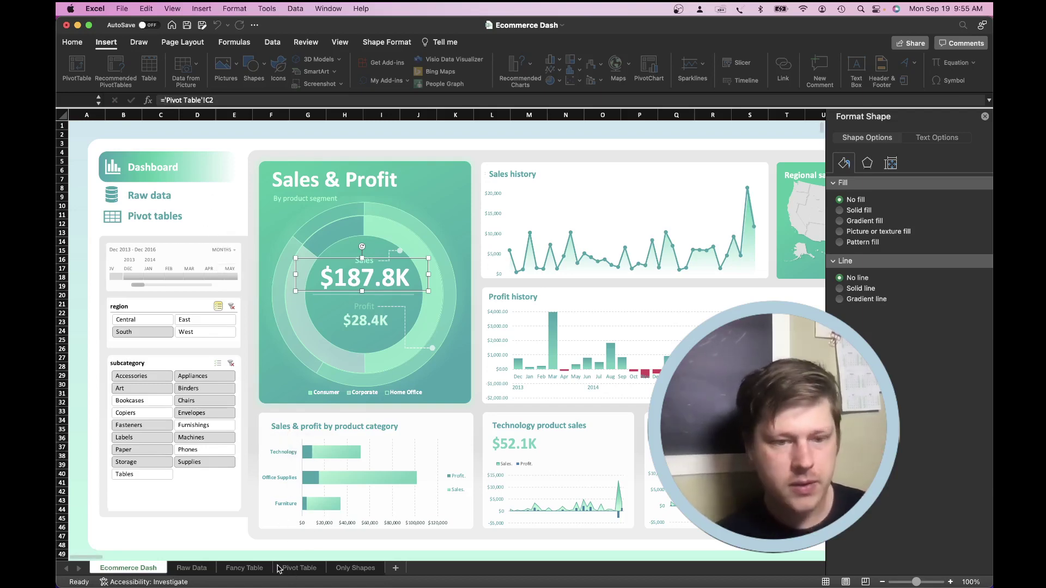
# Go to the Pivot Table sheet and check the Grand Total sales cell C2 and header C3
pyautogui.press('Escape')
pyautogui.click(294, 568)
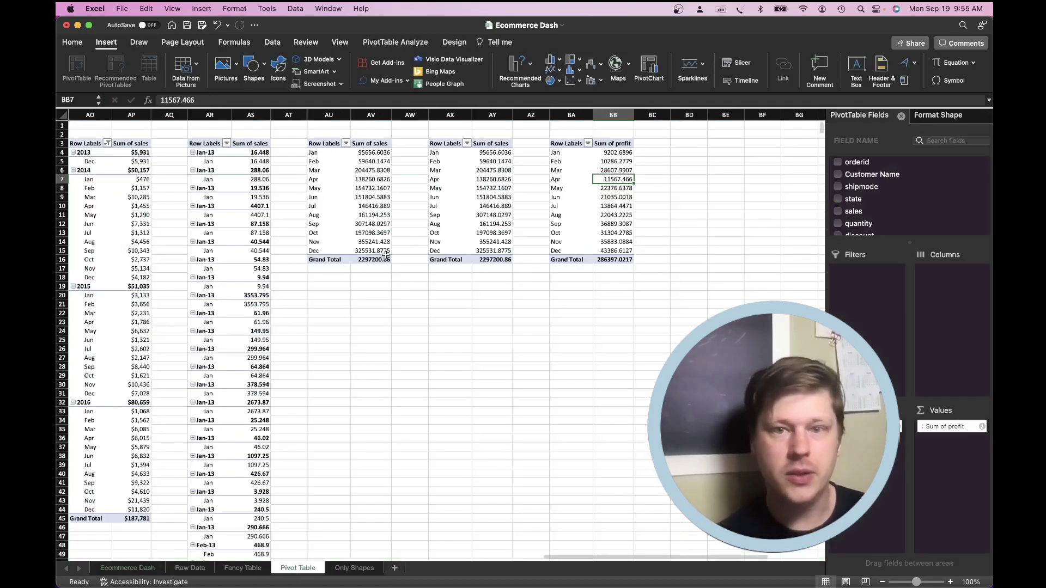
pyautogui.hscroll(10, 134, 145)
pyautogui.hscroll(-14, 134, 146)
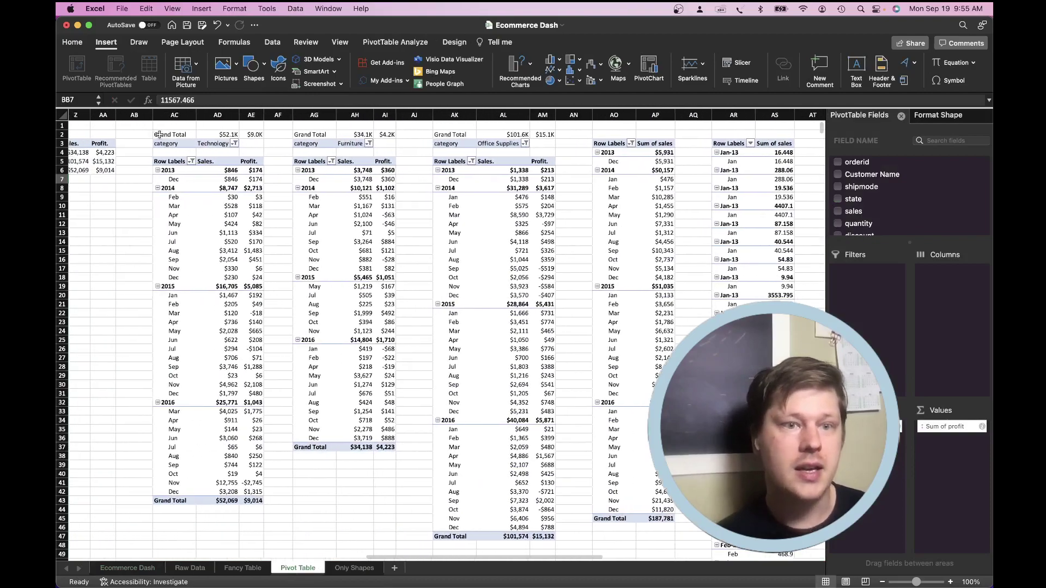
pyautogui.hscroll(-10, 258, 158)
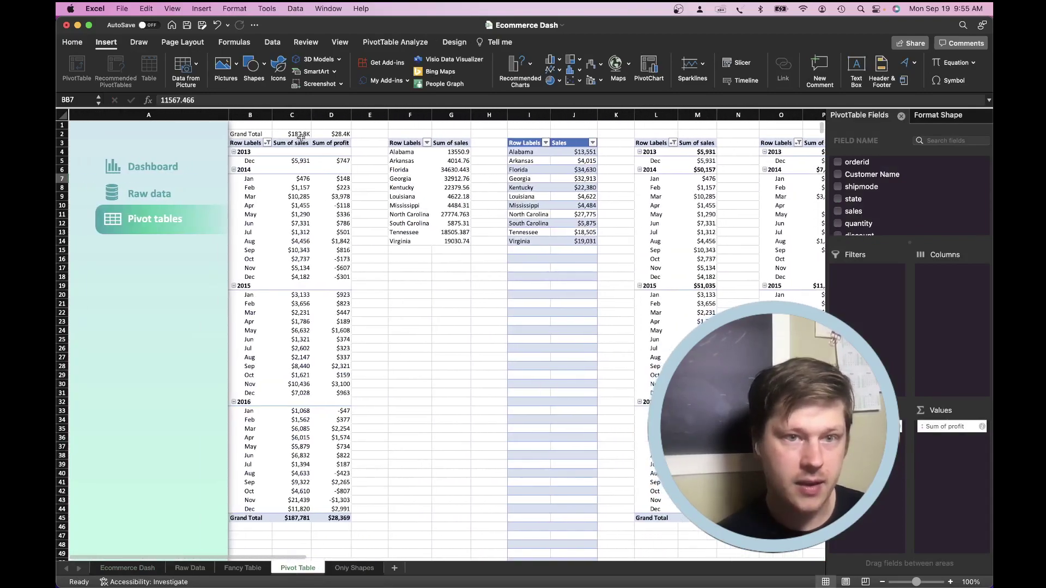
pyautogui.click(301, 135)
pyautogui.click(298, 142)
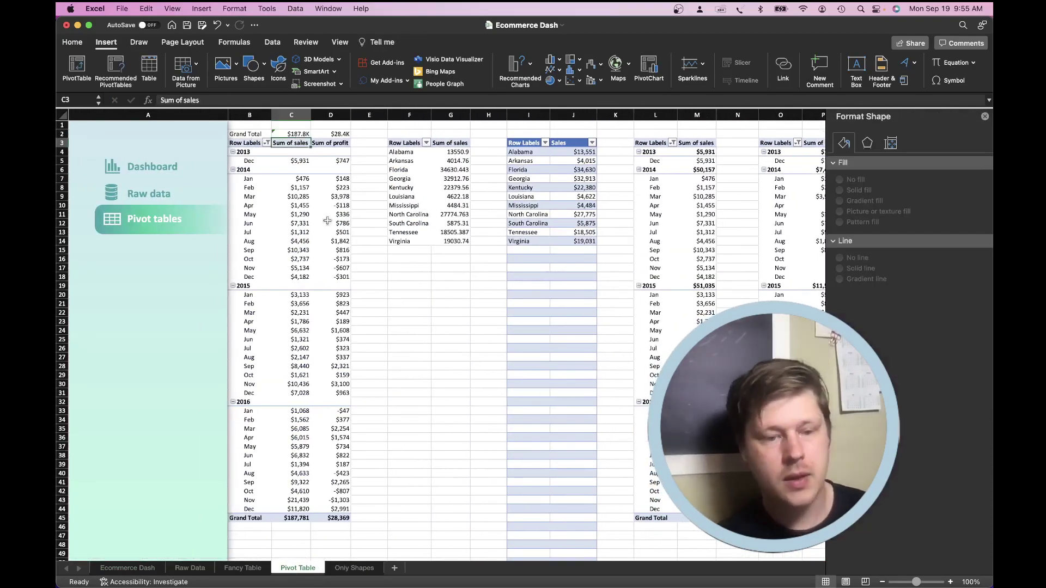
# Reselect the $187.8K box on the dashboard, then return to Pivot Table and select E2
pyautogui.click(127, 568)
pyautogui.click(353, 279)
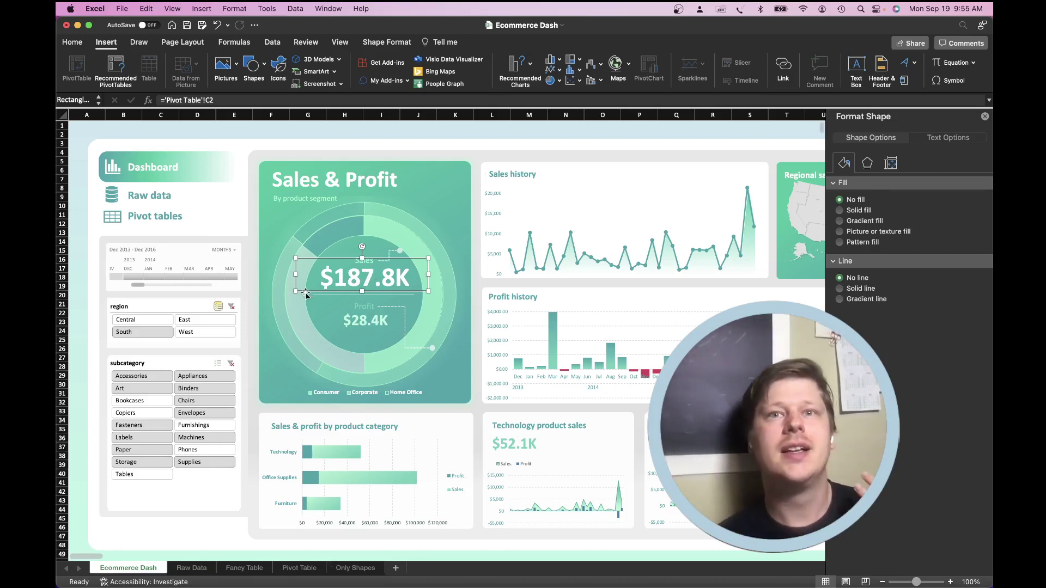
pyautogui.click(346, 569)
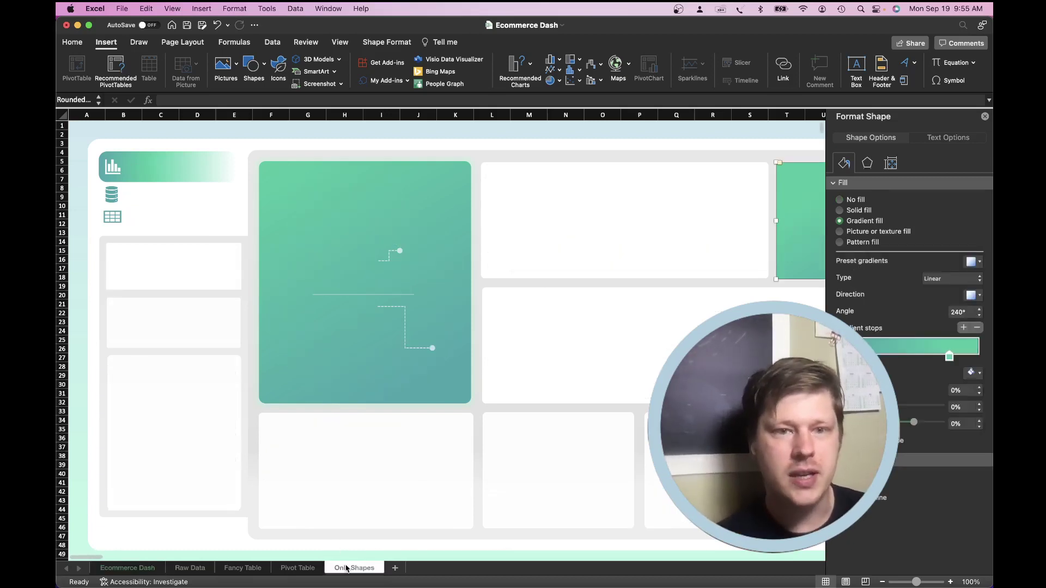
pyautogui.click(305, 569)
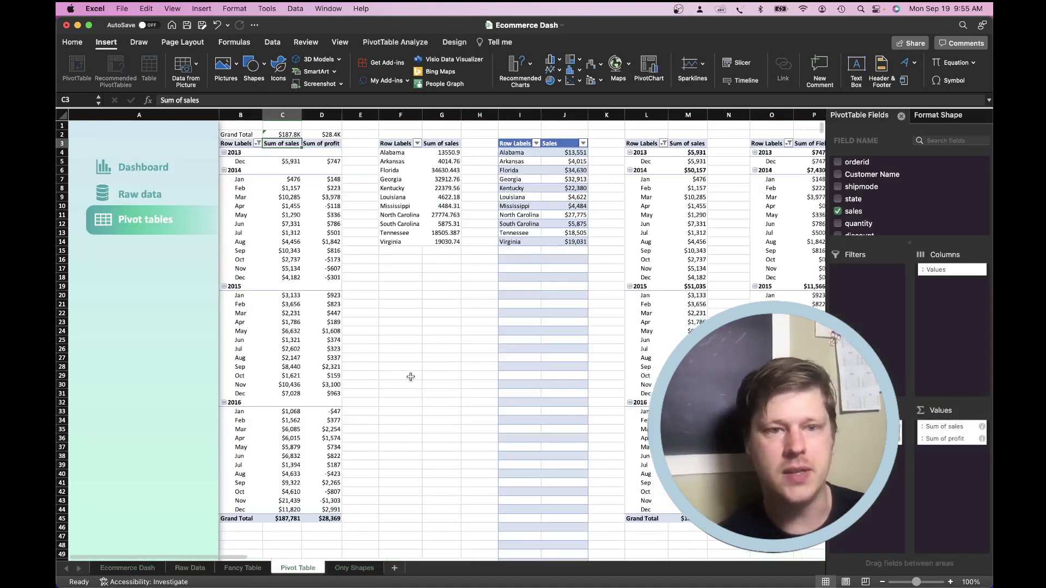
pyautogui.click(368, 135)
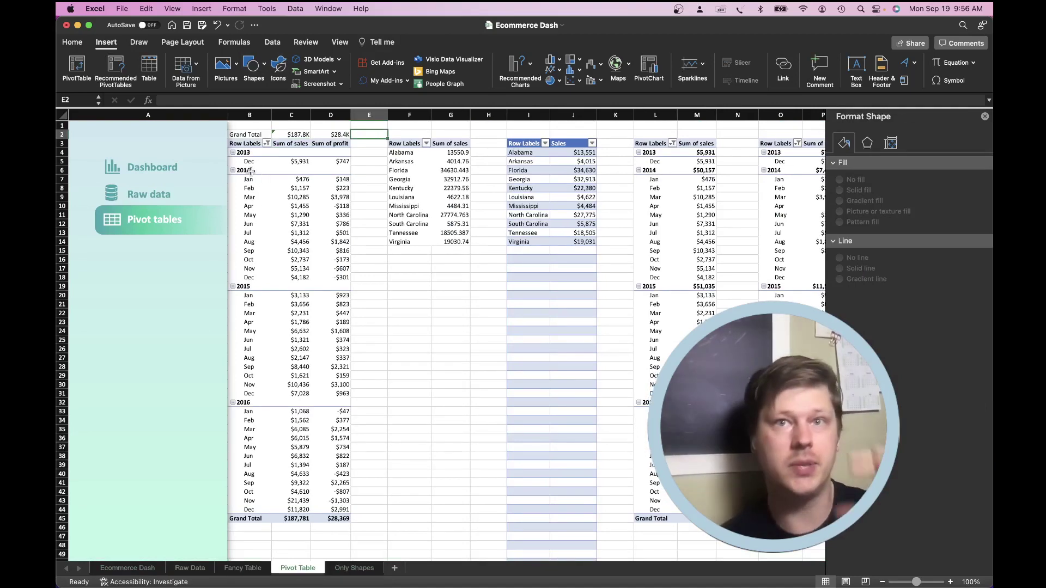
# On the dashboard, move the $187.8K sales box up over the Sales & Profit title
pyautogui.click(146, 568)
pyautogui.click(381, 282)
pyautogui.moveTo(380, 282)
pyautogui.mouseDown()
pyautogui.moveTo(431, 267)
pyautogui.moveTo(384, 213)
pyautogui.moveTo(382, 189)
pyautogui.moveTo(378, 282)
pyautogui.moveTo(468, 191)
pyautogui.moveTo(386, 279)
pyautogui.moveTo(377, 272)
pyautogui.mouseUp()
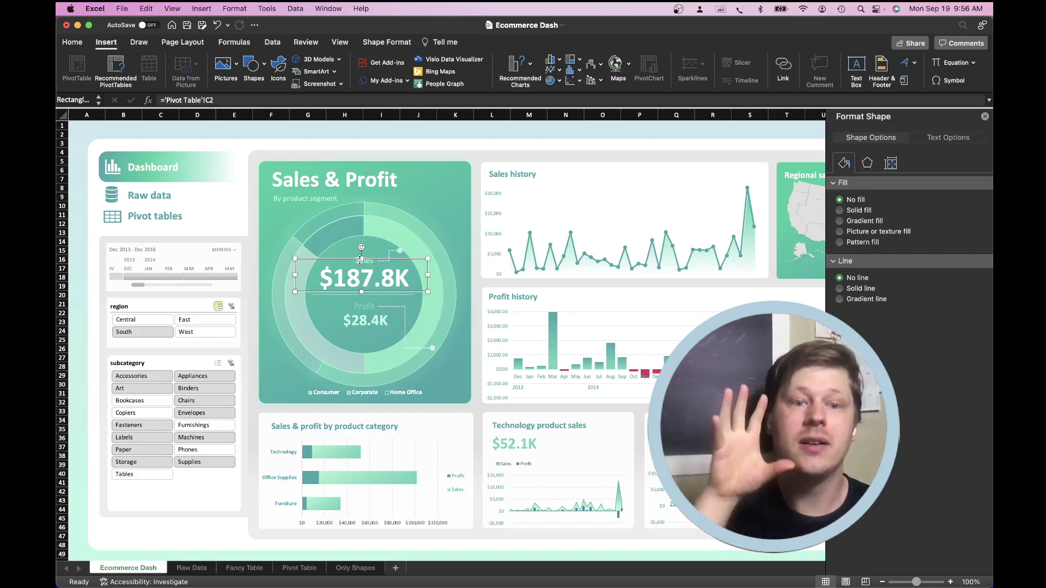
pyautogui.click(72, 42)
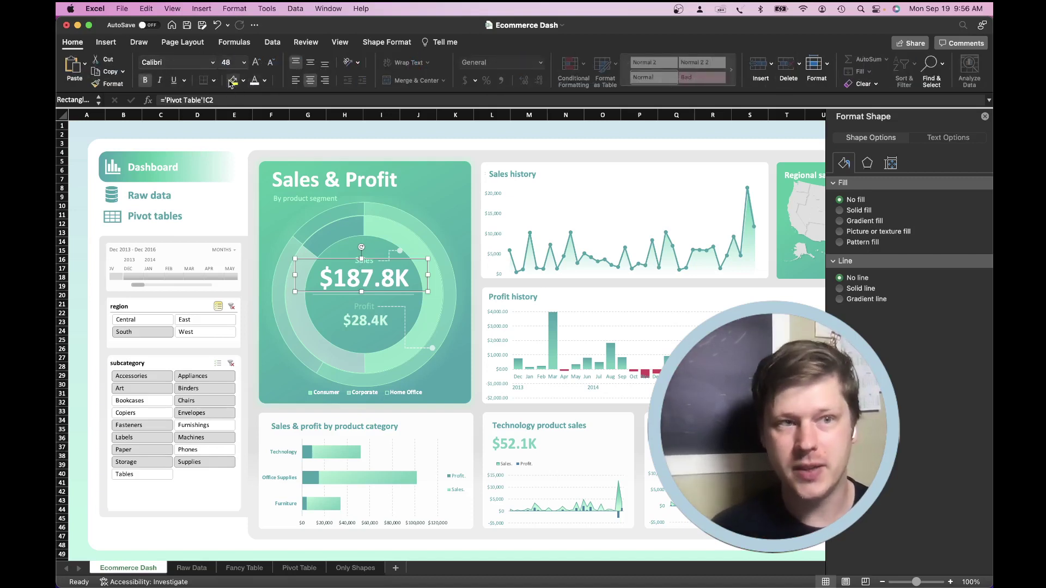
pyautogui.click(265, 80)
pyautogui.click(267, 206)
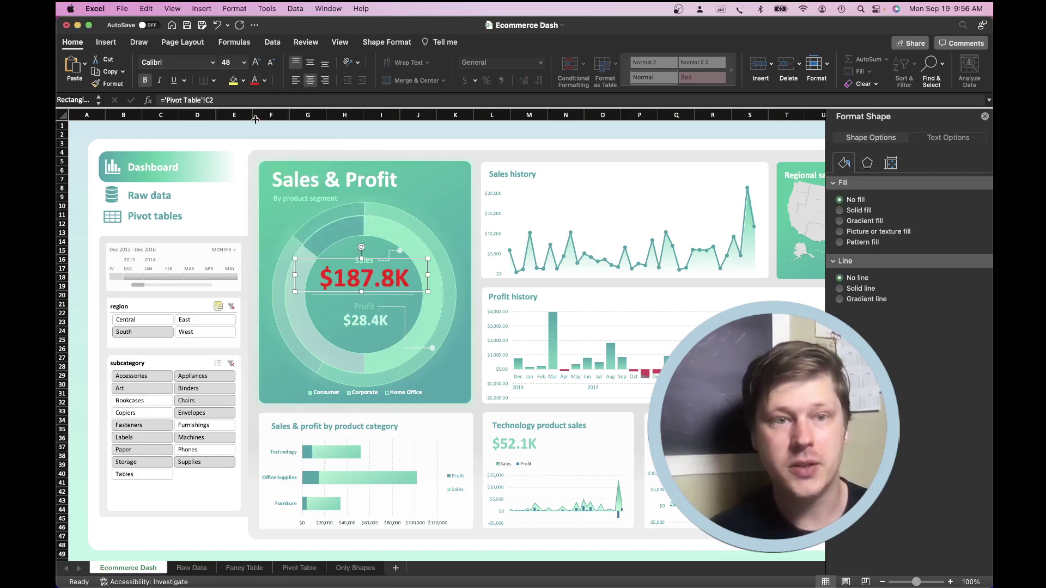
pyautogui.click(265, 81)
pyautogui.click(258, 134)
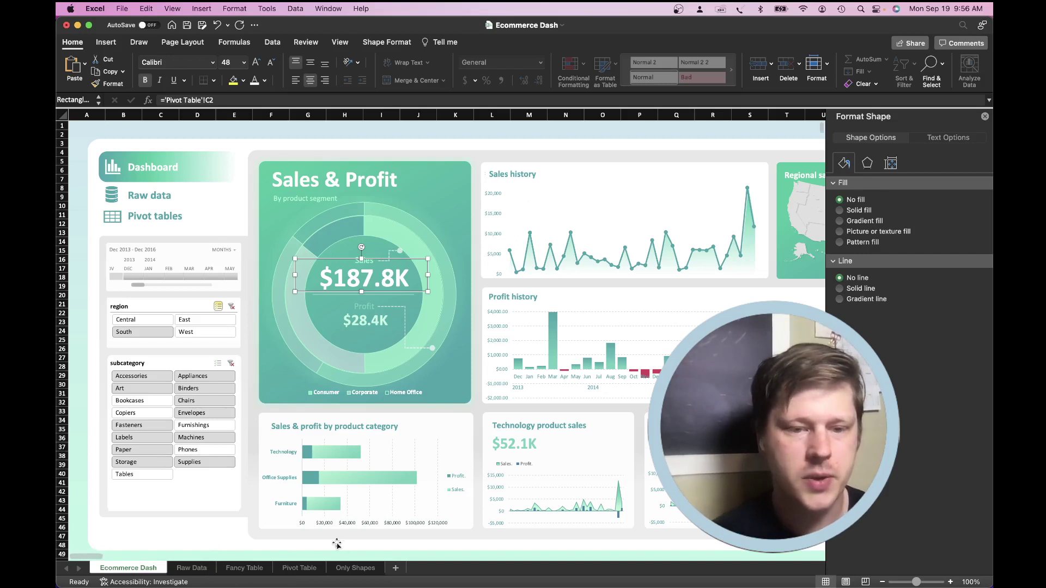
# Go to the Only Shapes sheet and view the shapes' stacking order with Reorder Objects
pyautogui.click(355, 568)
pyautogui.hscroll(5, 429, 316)
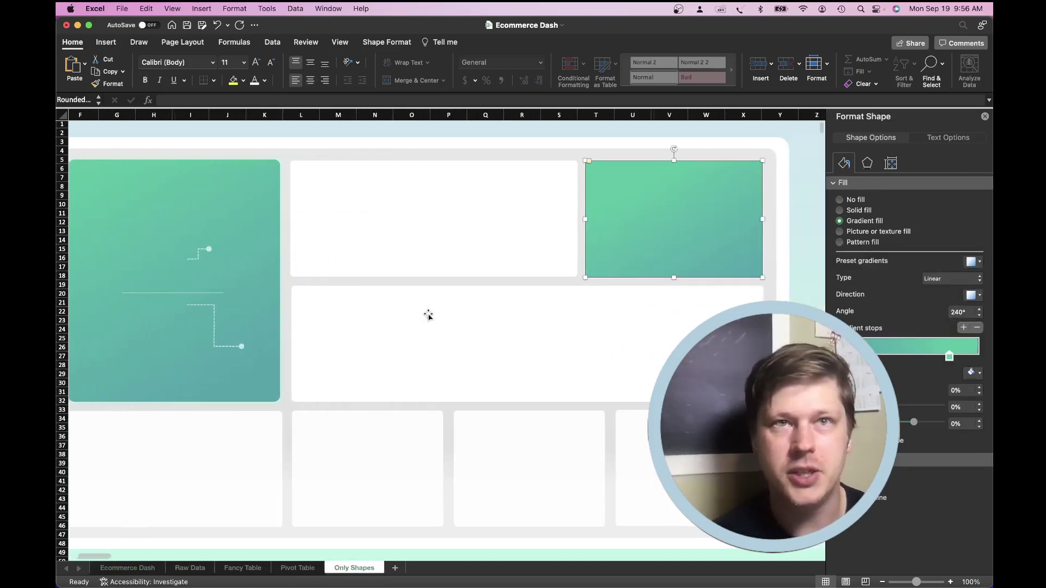
pyautogui.hscroll(-3, 429, 316)
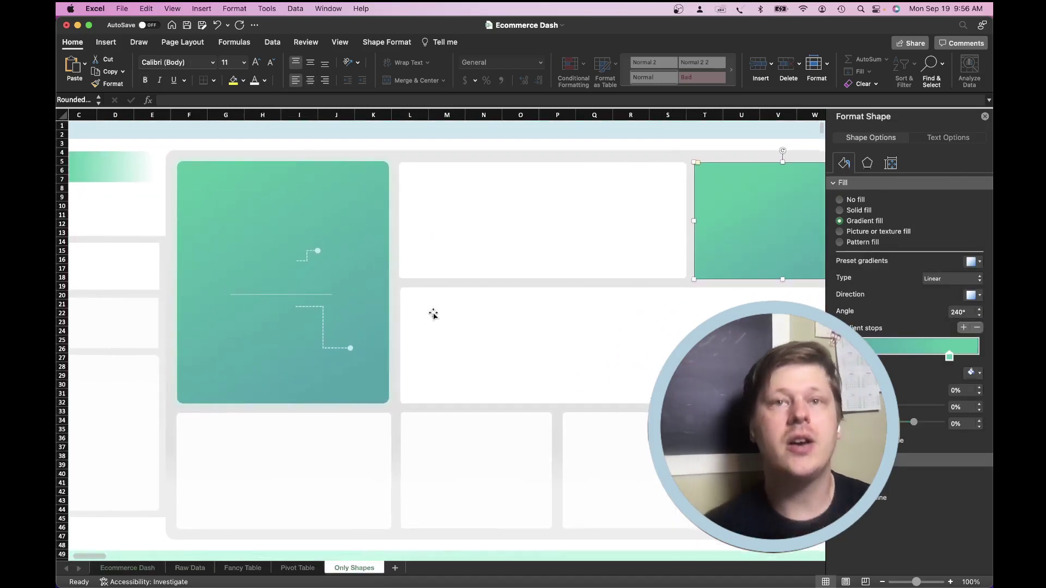
pyautogui.hscroll(-3, 588, 229)
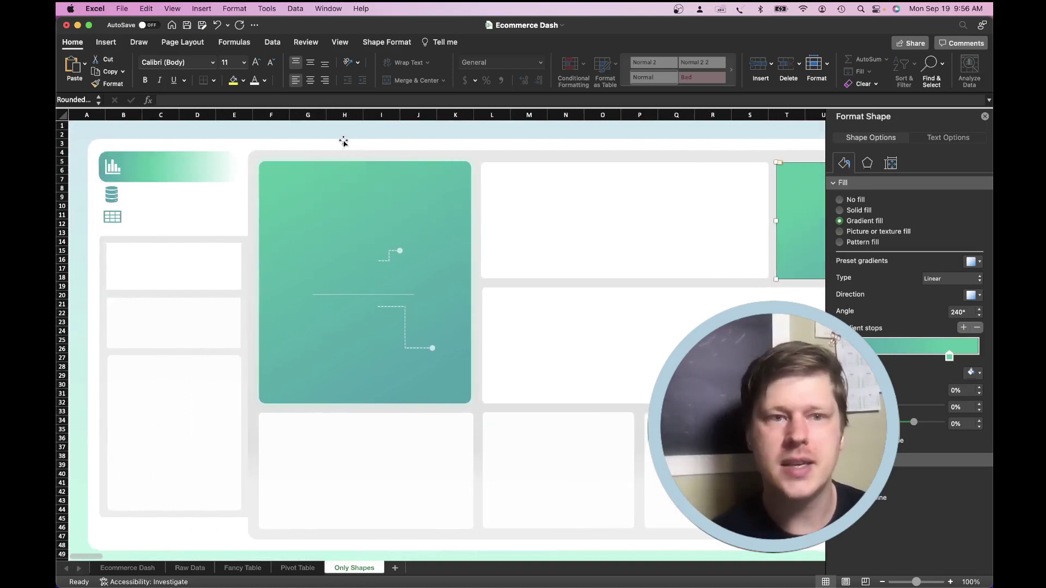
pyautogui.scroll(-1, 349, 181)
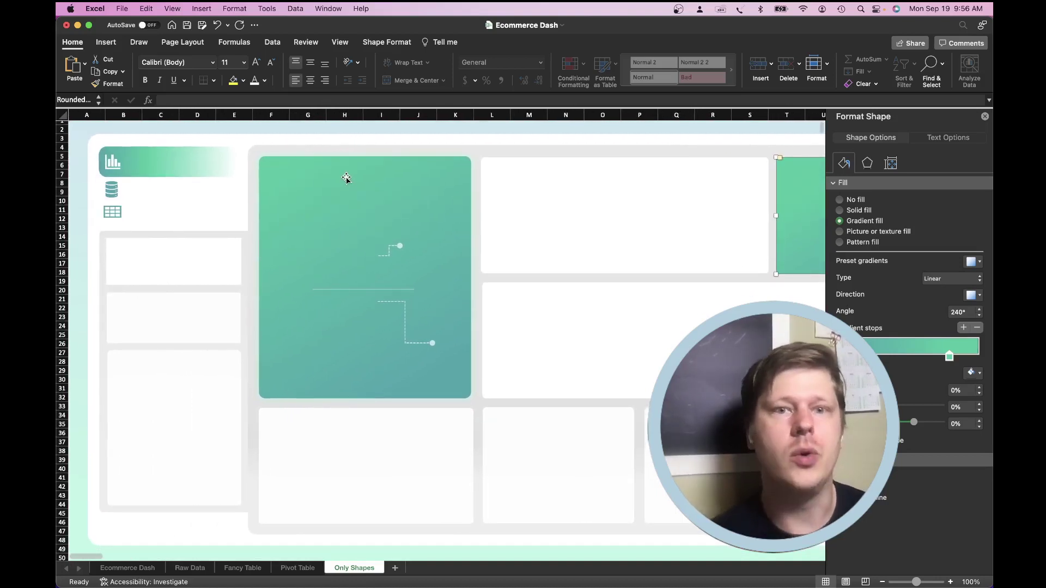
pyautogui.scroll(1, 380, 127)
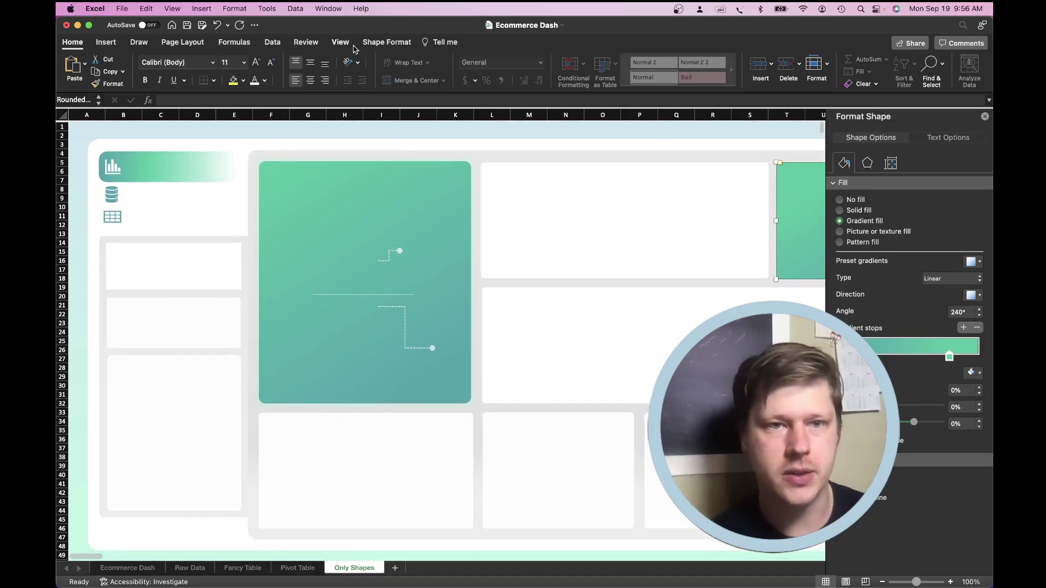
pyautogui.click(382, 42)
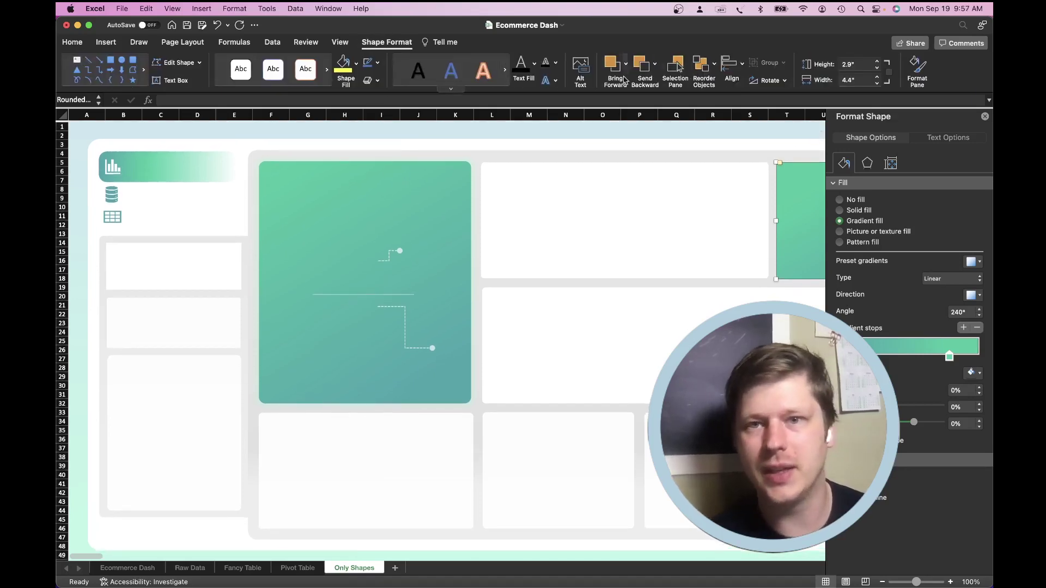
pyautogui.click(704, 68)
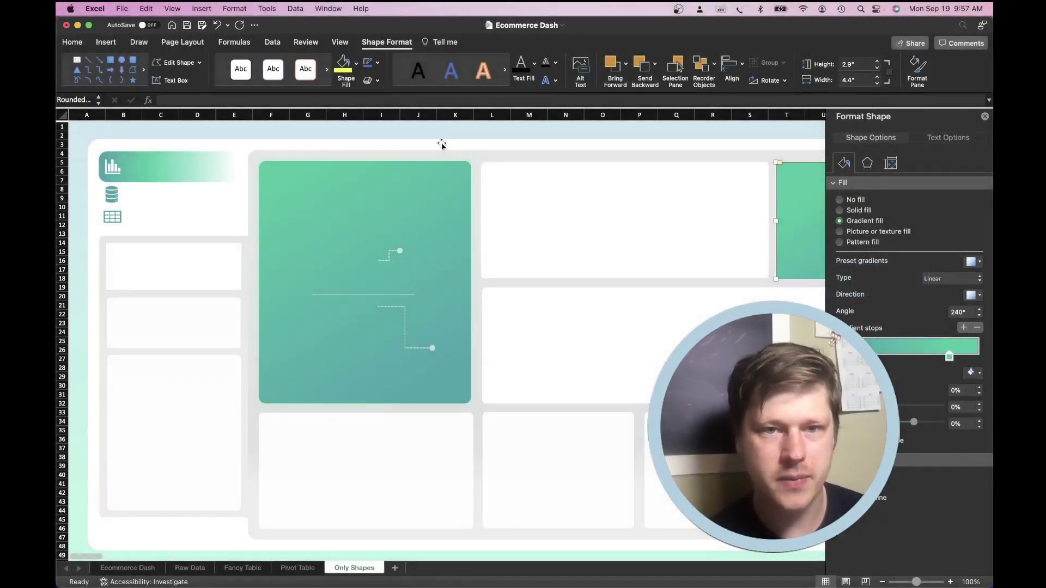
# Select the background, grey container, white panels and green card in turn to identify layers
pyautogui.click(442, 144)
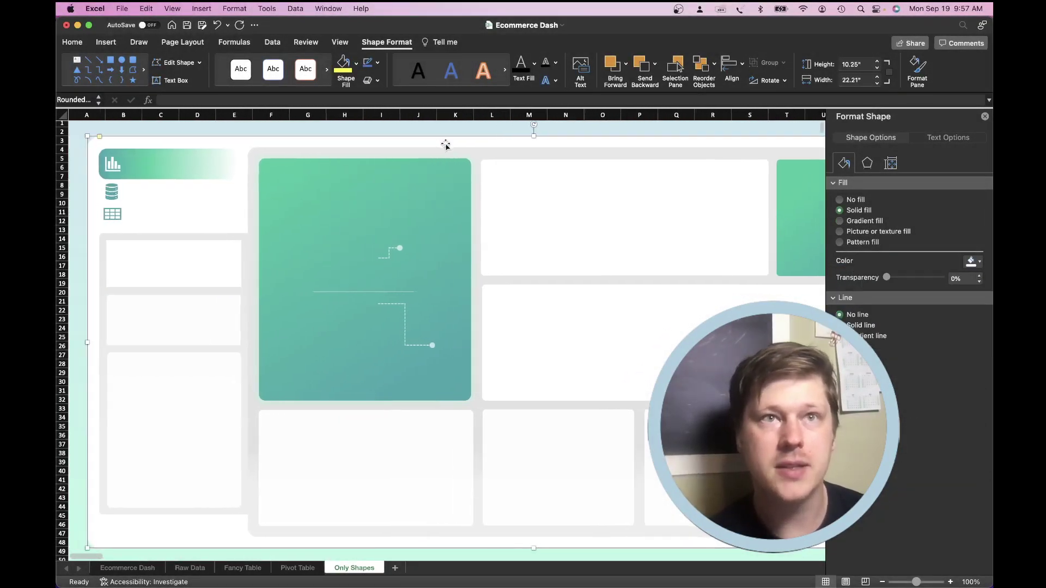
pyautogui.click(478, 163)
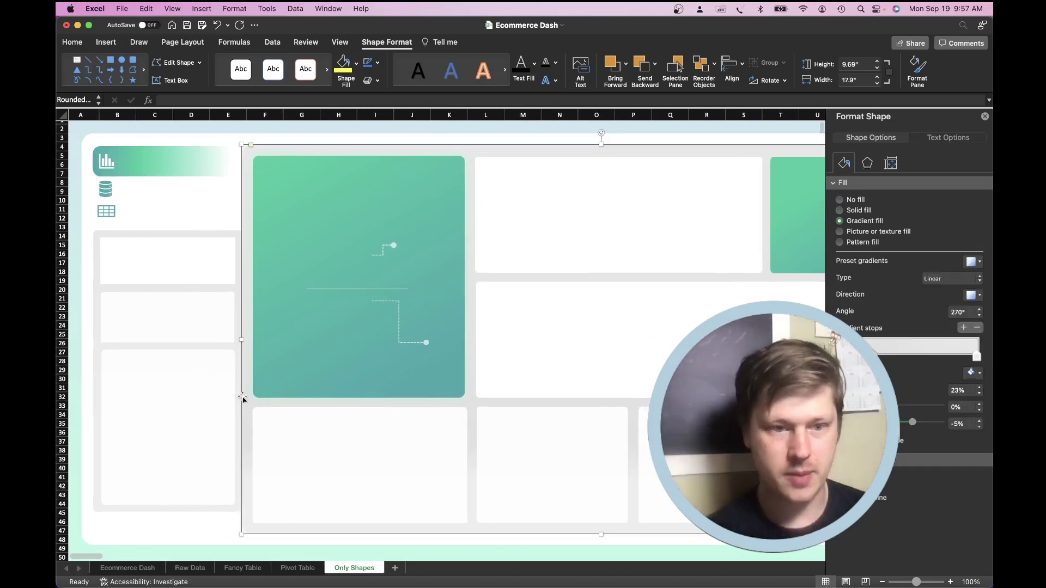
pyautogui.click(531, 183)
pyautogui.click(516, 377)
pyautogui.click(437, 454)
pyautogui.click(373, 151)
pyautogui.click(360, 176)
# Check each white box in turn: top panel, wide middle box and bottom boxes
pyautogui.hscroll(2, 362, 176)
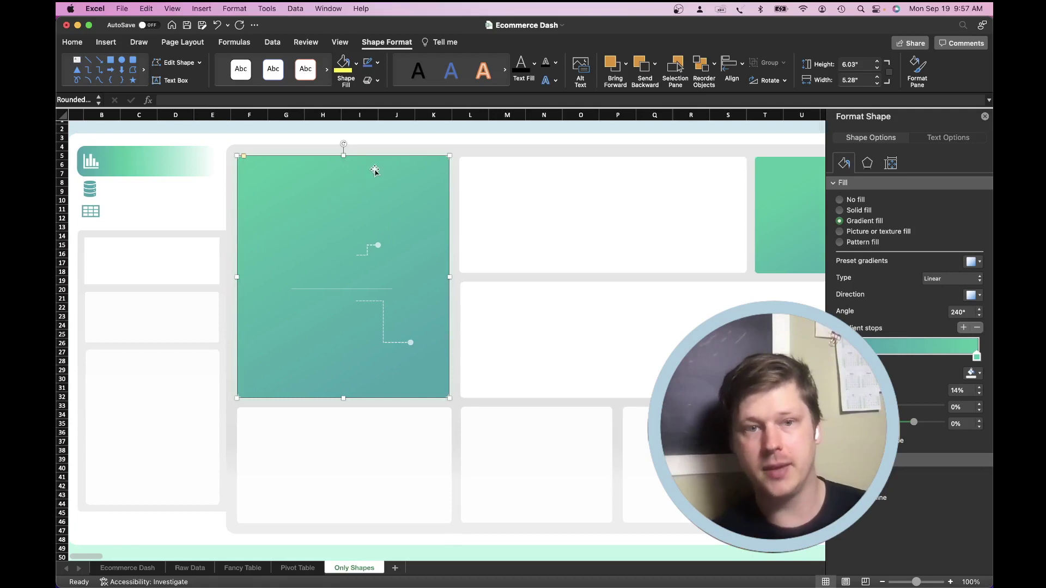
pyautogui.click(561, 219)
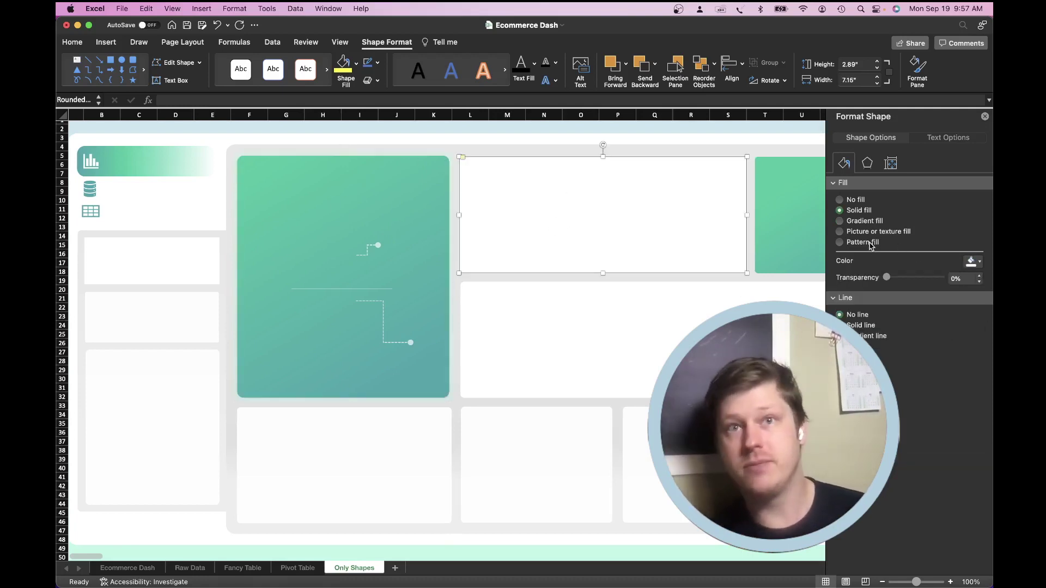
pyautogui.hscroll(-2, 734, 254)
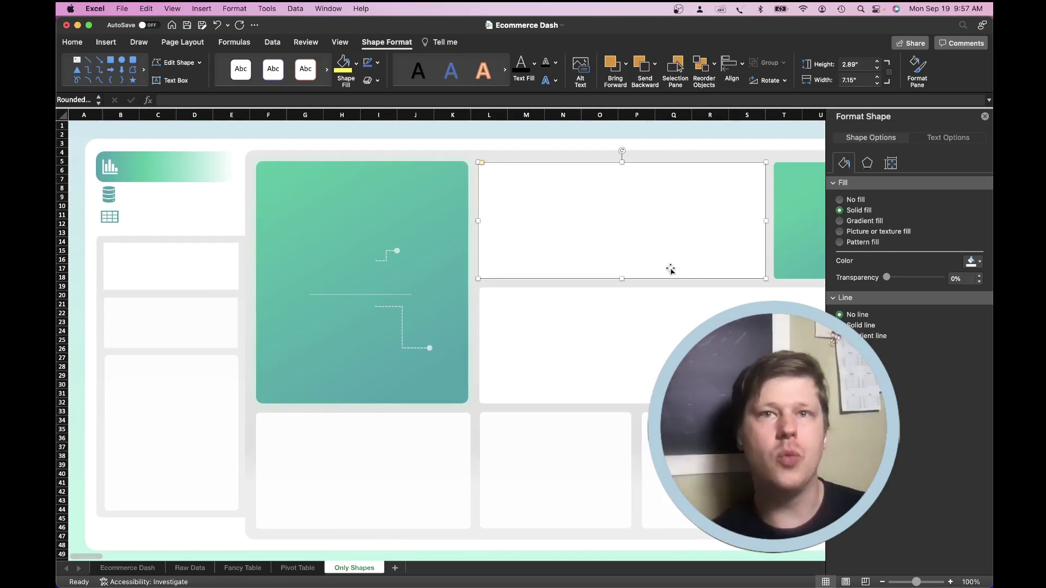
pyautogui.hscroll(4, 649, 292)
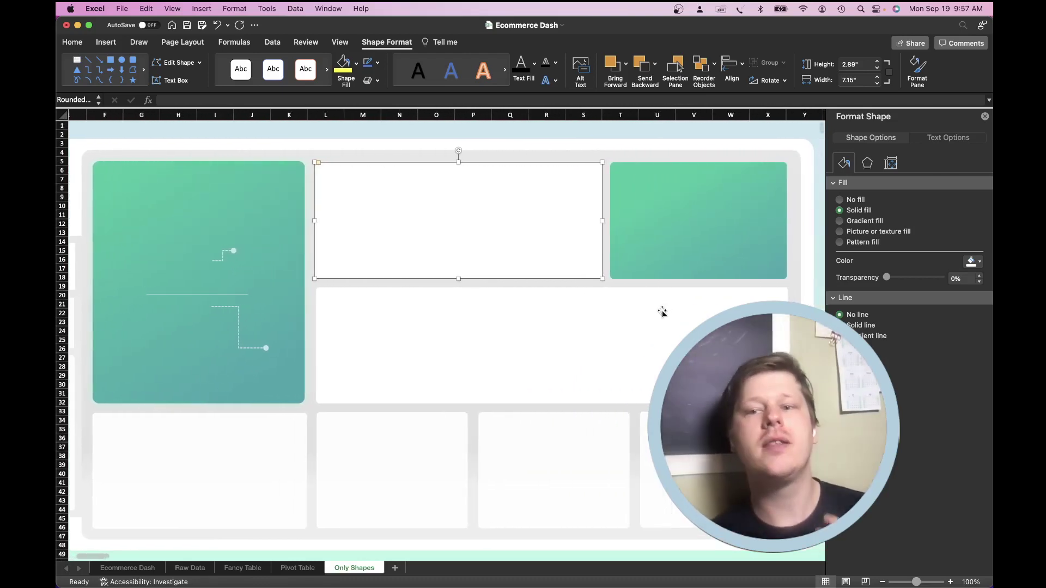
pyautogui.click(624, 373)
pyautogui.click(381, 465)
pyautogui.click(515, 423)
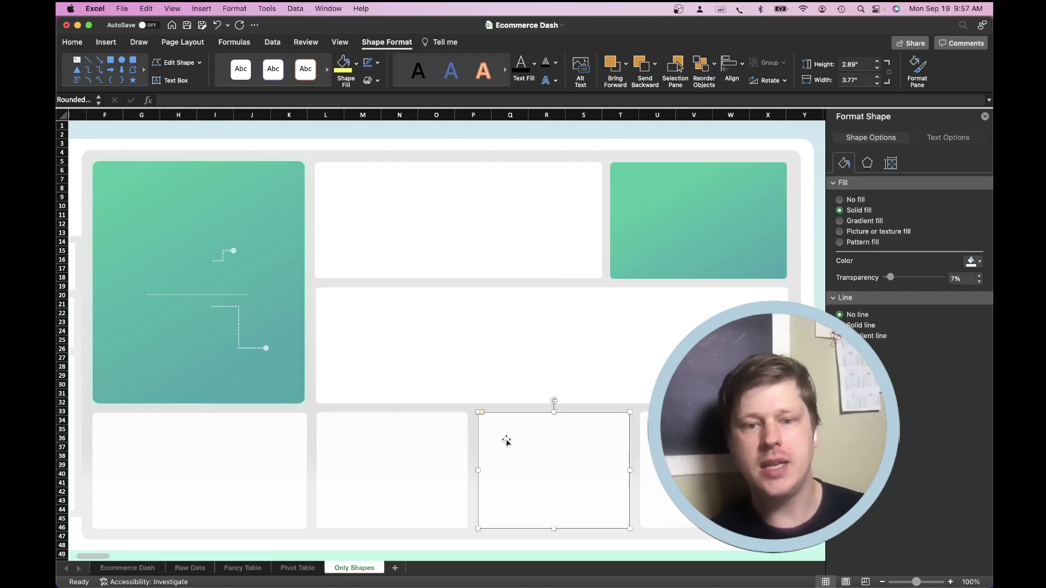
pyautogui.click(531, 368)
pyautogui.click(411, 238)
pyautogui.click(383, 526)
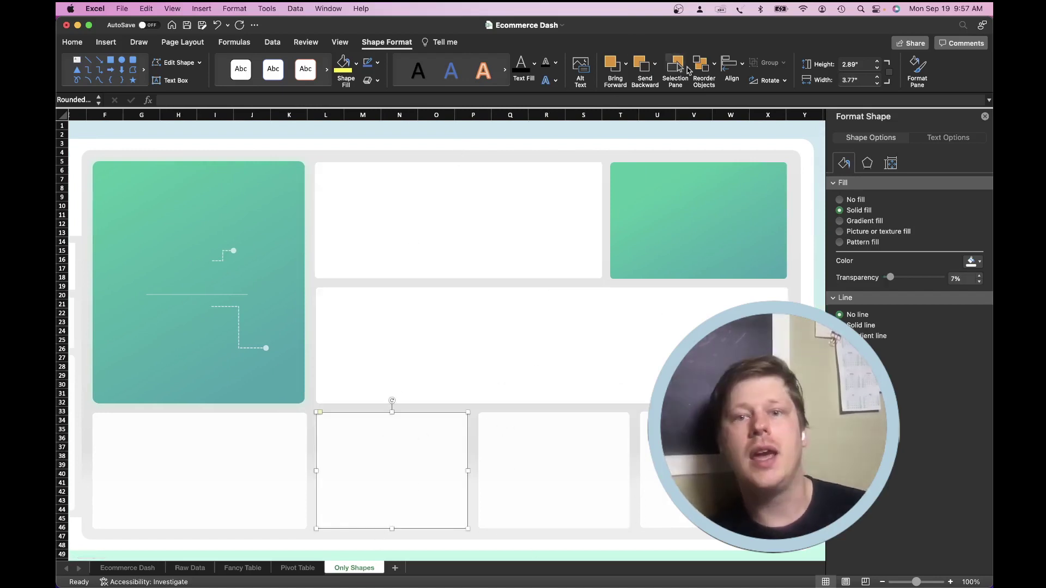
# Select the top, wide middle and bottom-middle white panels together for alignment
pyautogui.click(498, 222)
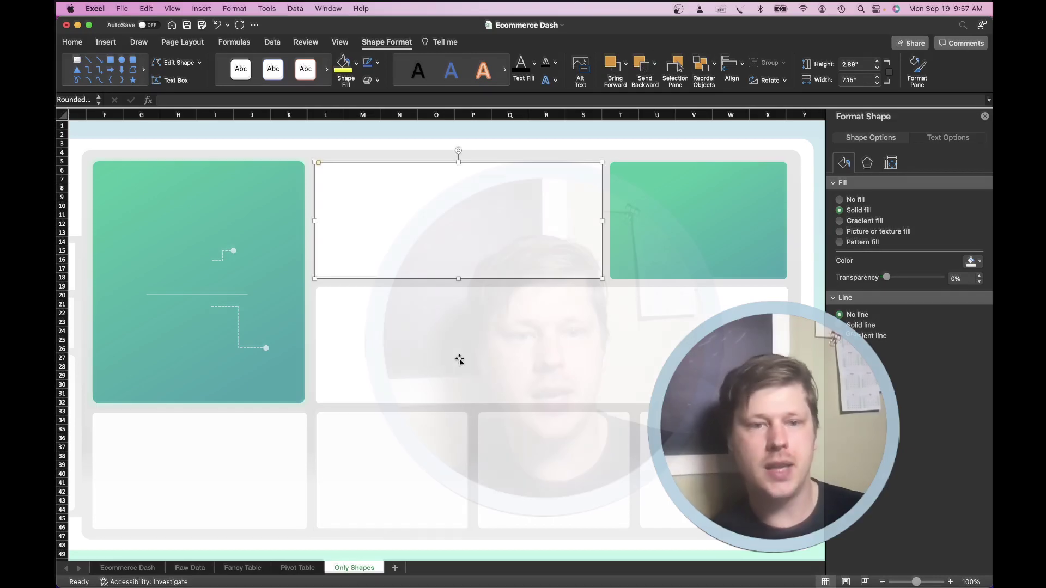
pyautogui.keyDown('shift'); pyautogui.click(459, 360); pyautogui.keyUp('shift')
pyautogui.keyDown('shift'); pyautogui.click(392, 469); pyautogui.keyUp('shift')
pyautogui.click(728, 64)
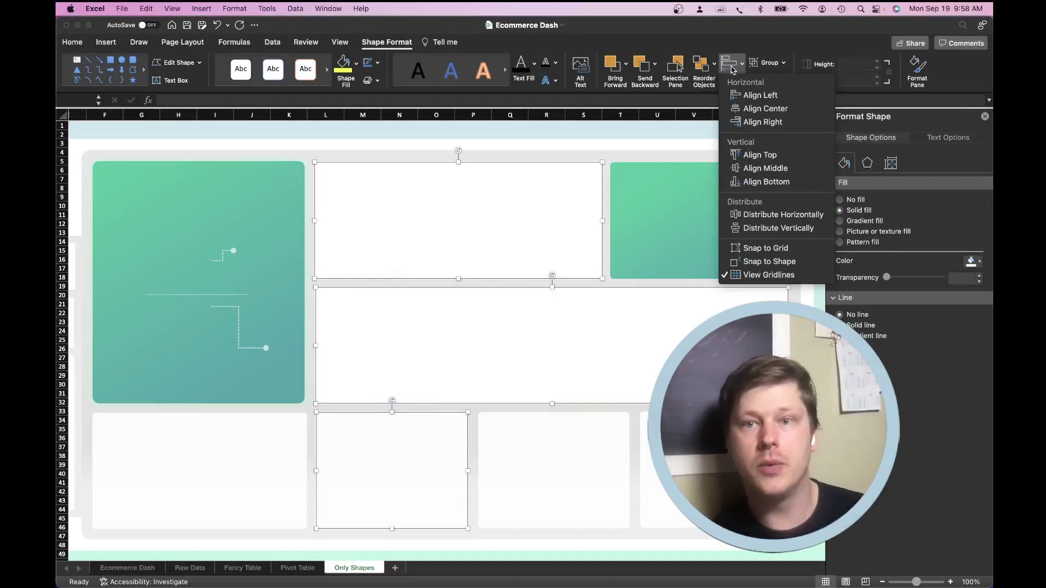
# Use Align Left to line up the three stacked white panels on their left edges
pyautogui.click(731, 65)
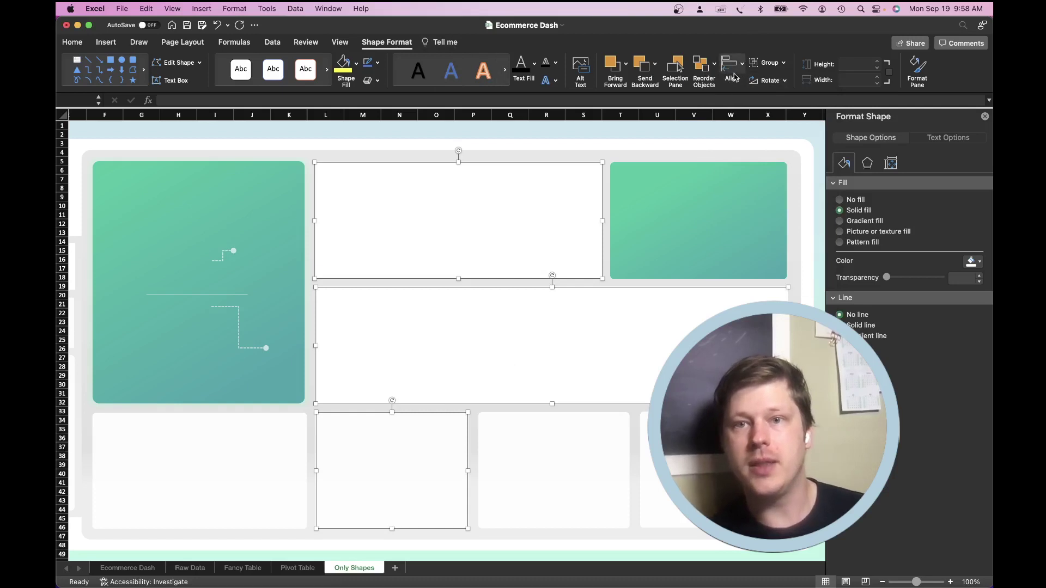
pyautogui.click(733, 75)
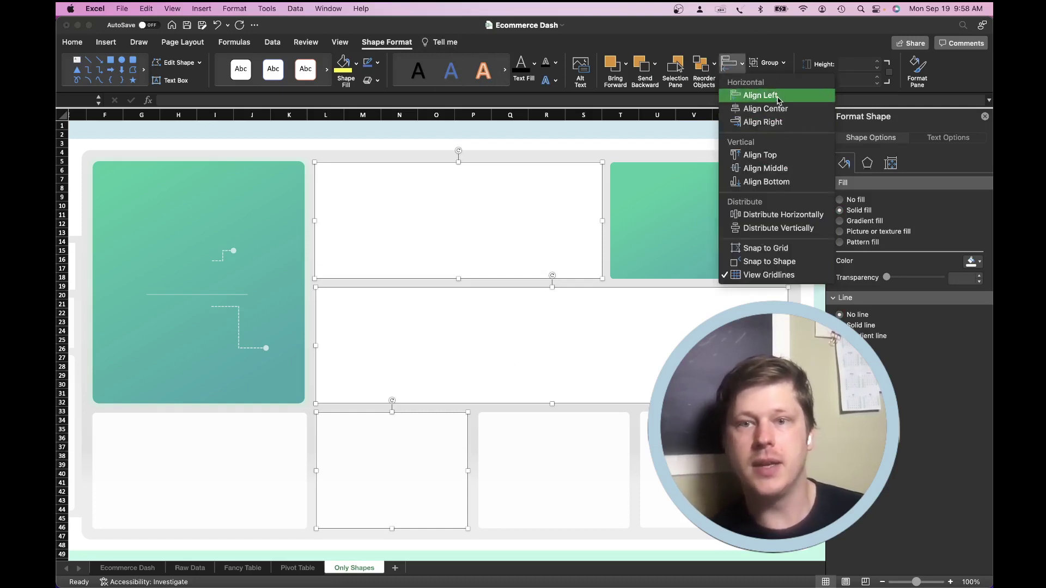
pyautogui.click(778, 97)
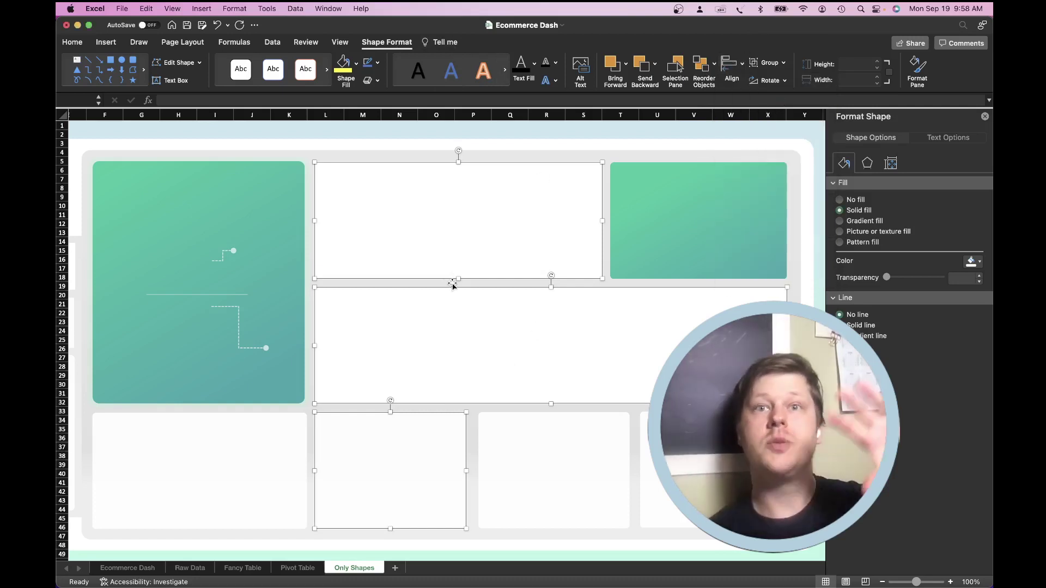
pyautogui.click(727, 68)
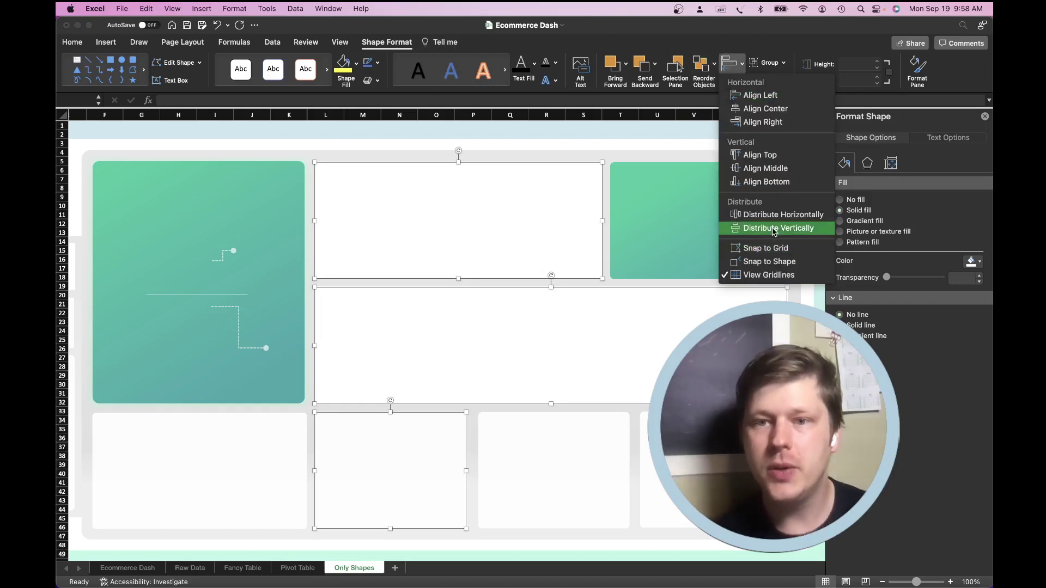
pyautogui.click(730, 69)
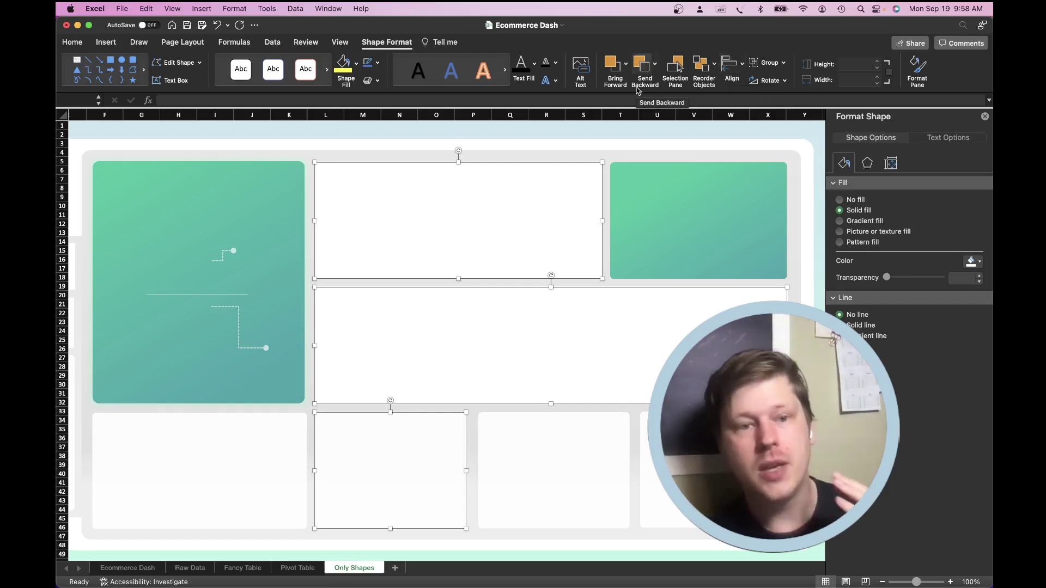
pyautogui.scroll(-1, 595, 182)
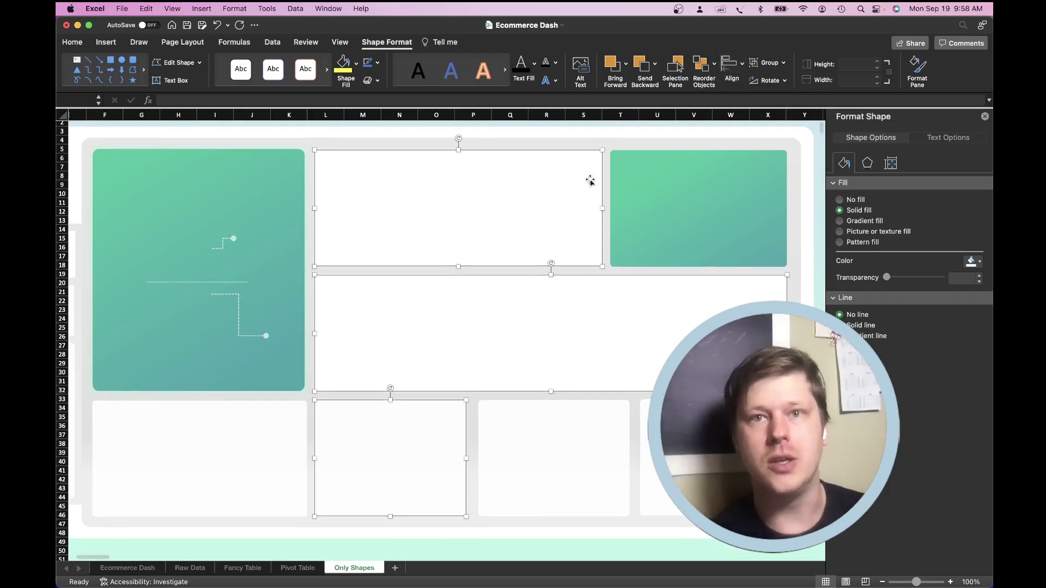
pyautogui.hscroll(-3, 585, 180)
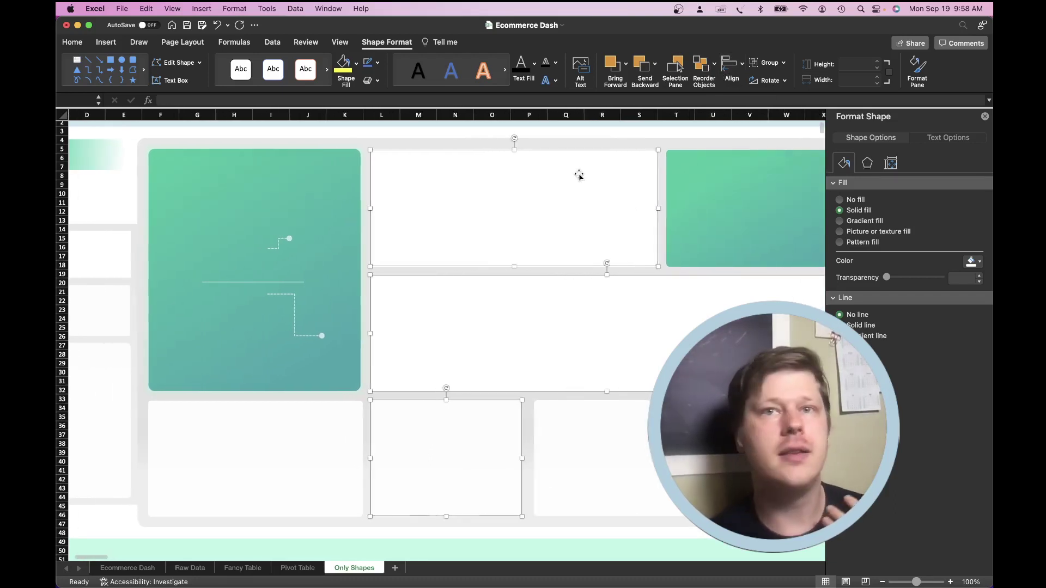
pyautogui.scroll(1, 581, 176)
pyautogui.hscroll(-3, 580, 176)
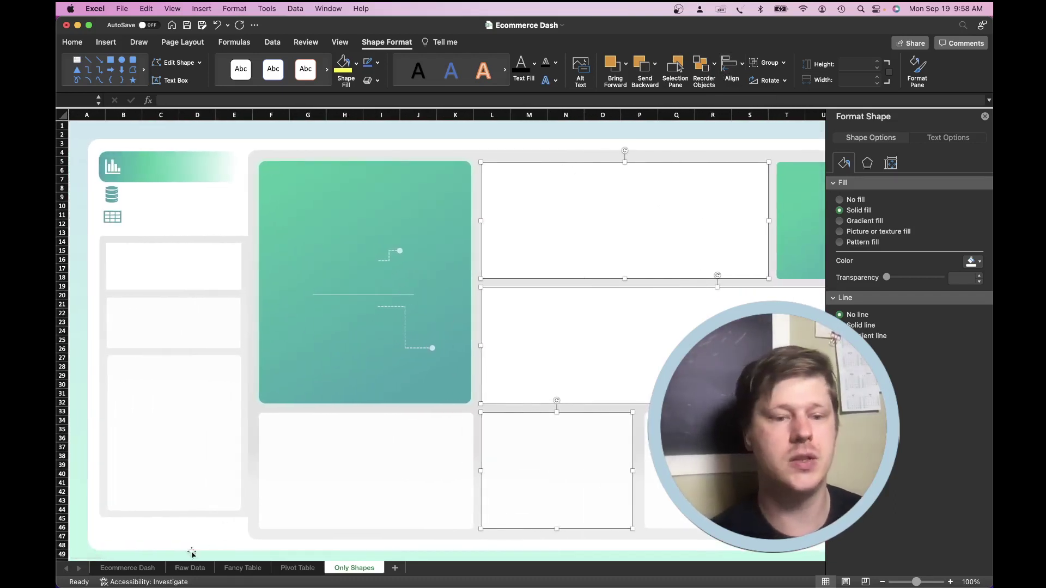
pyautogui.click(137, 570)
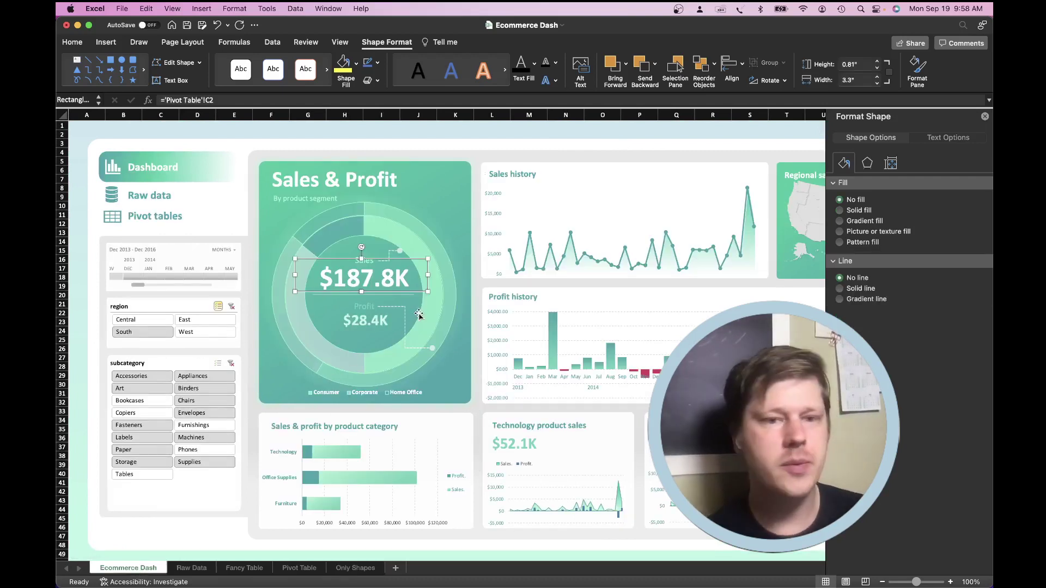
pyautogui.hscroll(2, 442, 260)
pyautogui.scroll(1, 473, 215)
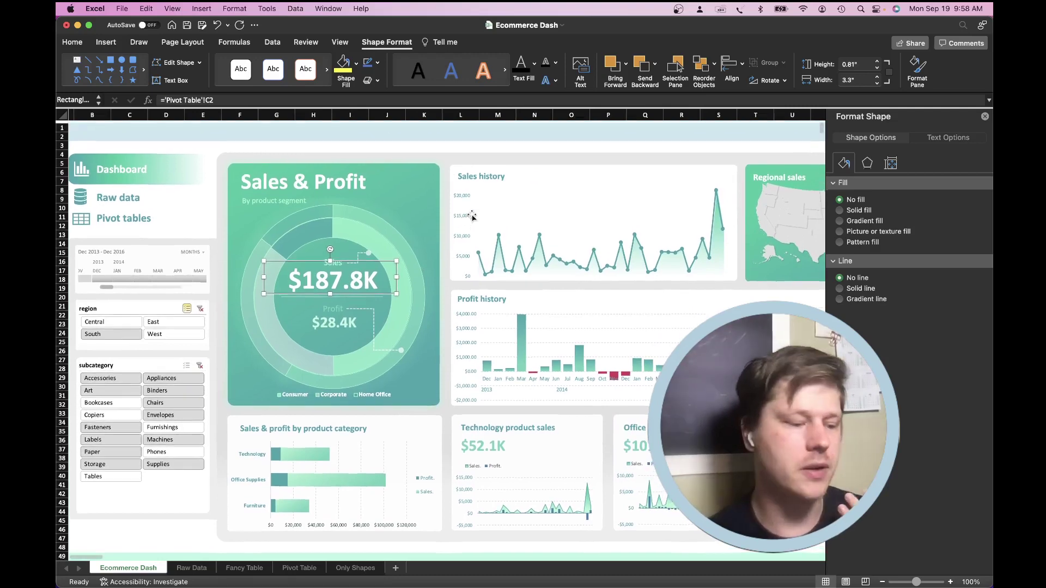
pyautogui.click(520, 204)
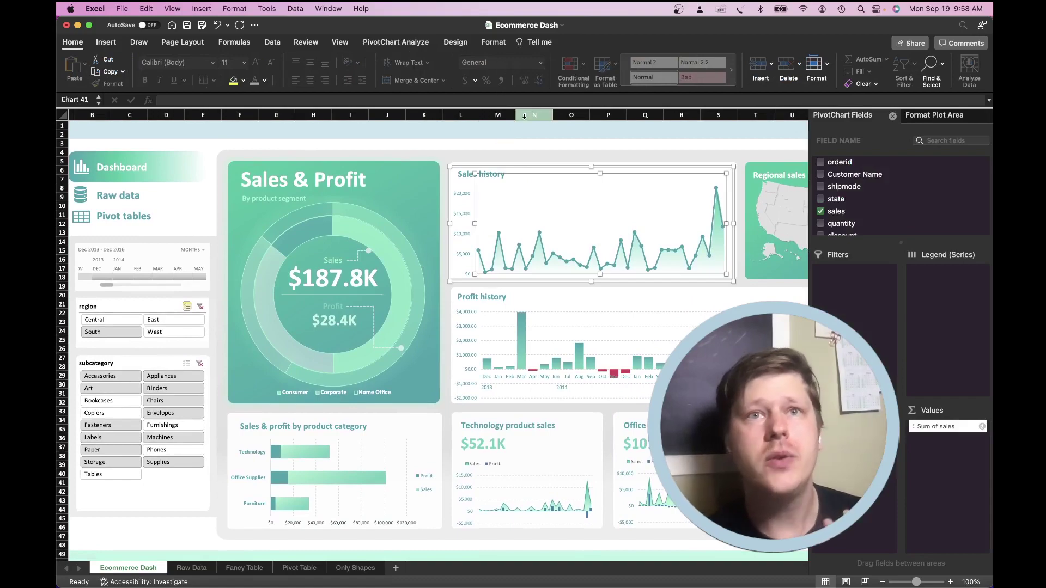
pyautogui.hscroll(5, 565, 268)
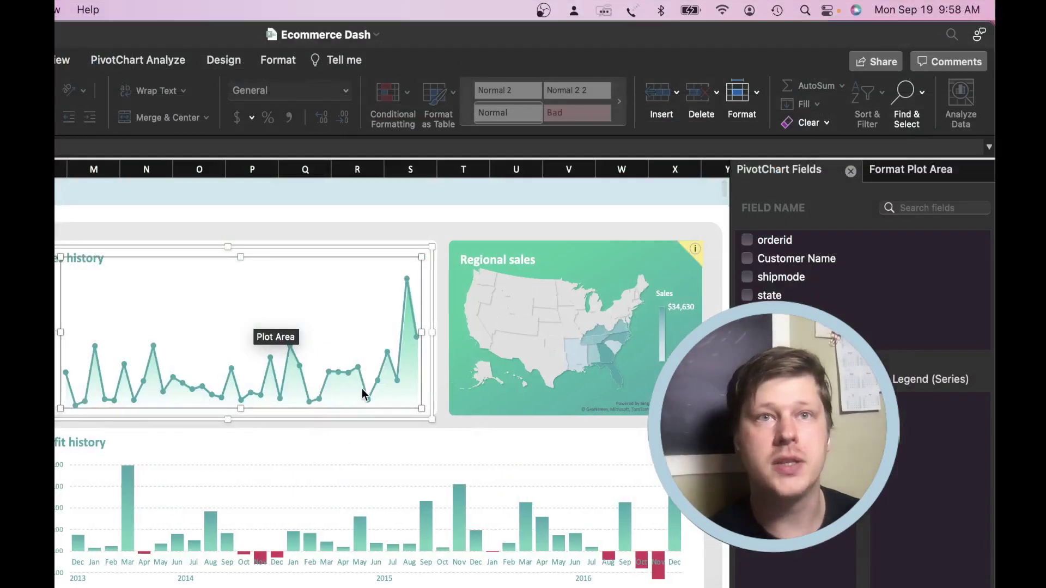
pyautogui.hscroll(-6, 559, 265)
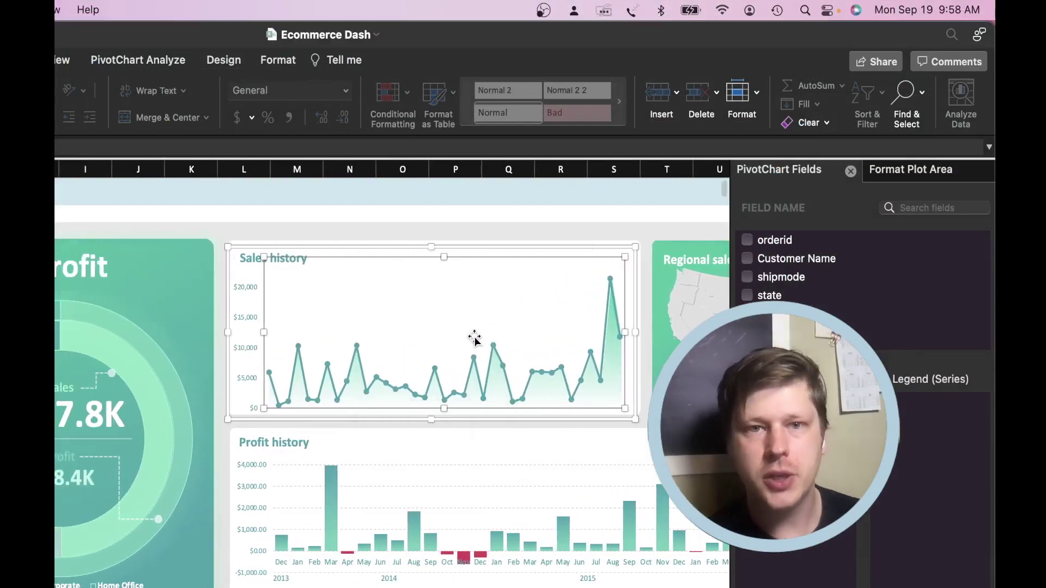
# On the chart Design tab, browse Add Chart Element's Gridlines and Legend options without changing anything
pyautogui.click(216, 63)
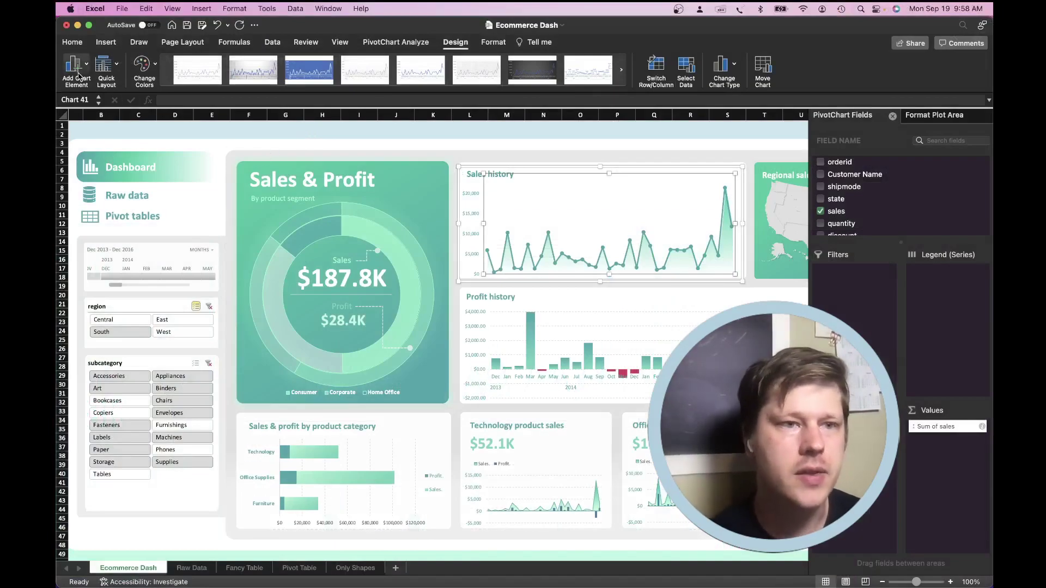
pyautogui.click(83, 70)
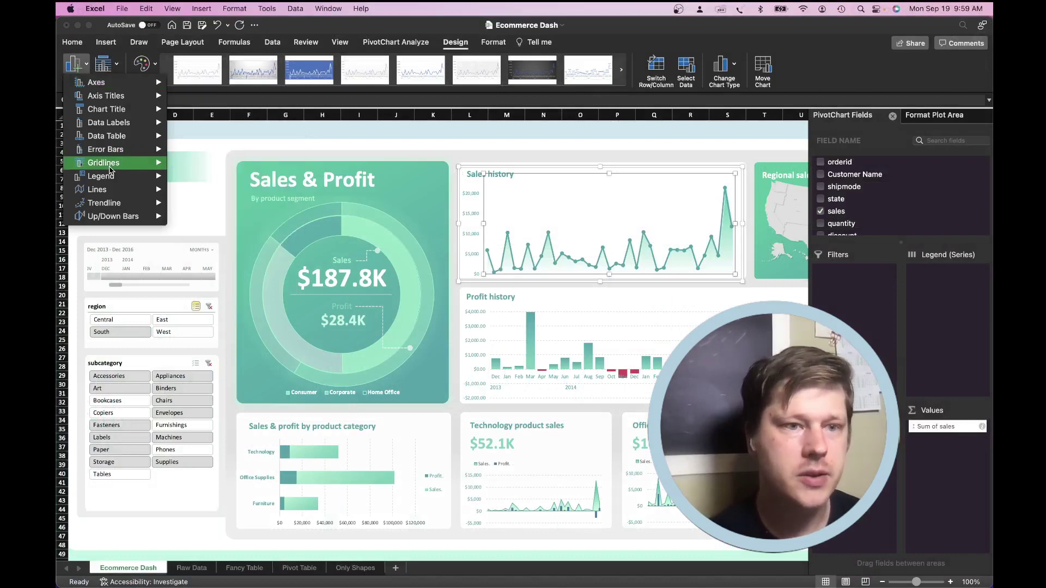
pyautogui.moveTo(111, 163)
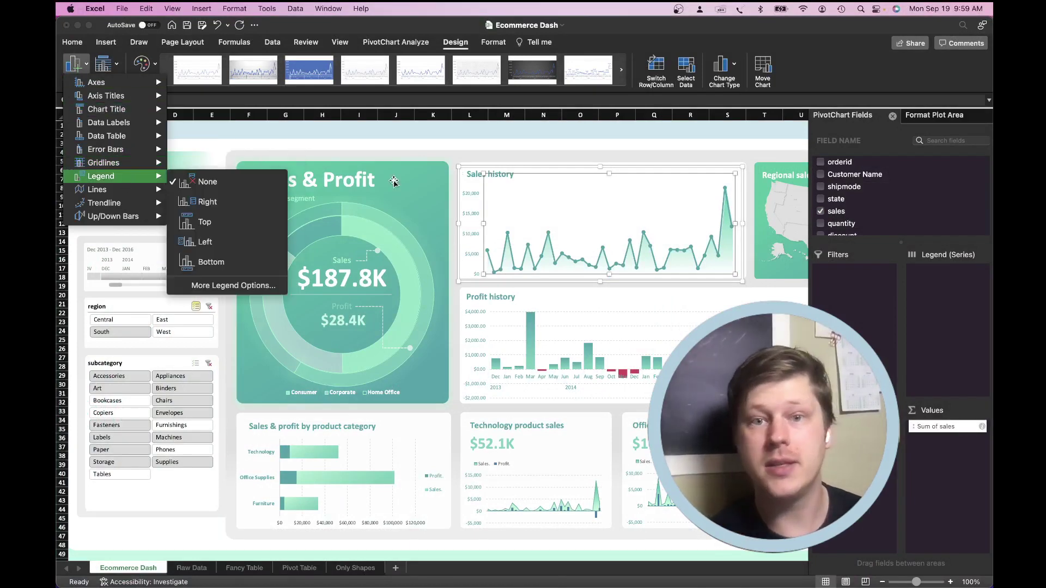
pyautogui.moveTo(117, 203)
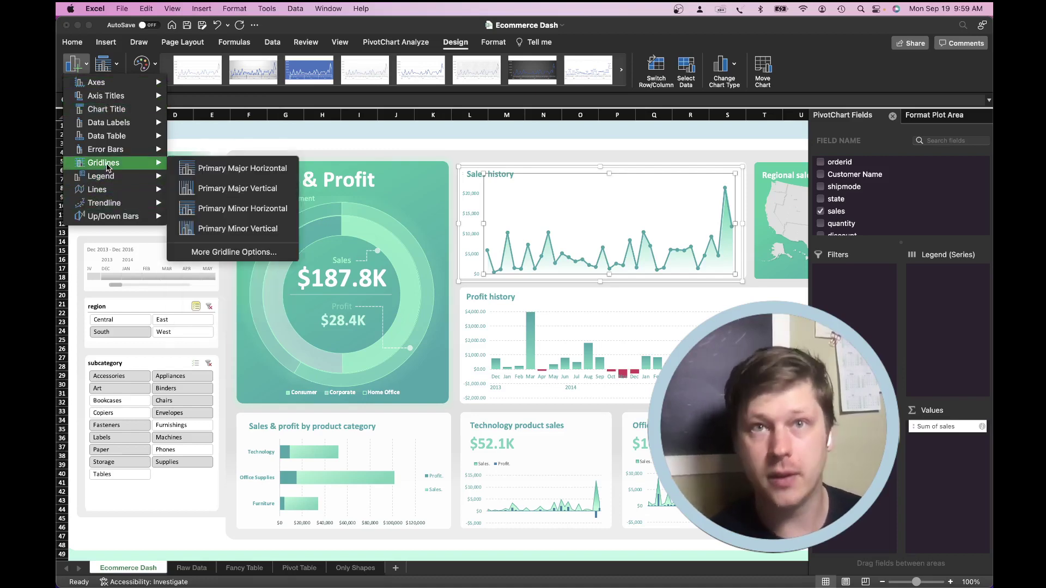
pyautogui.click(80, 62)
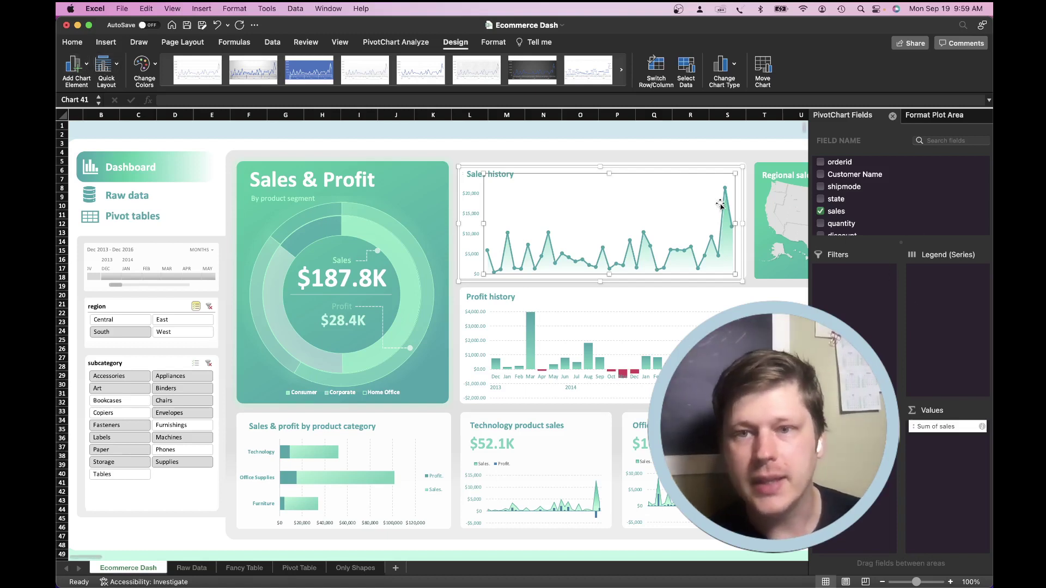
# Select the Sales history line series, open Format Data Series, and browse the chart element options
pyautogui.click(724, 210)
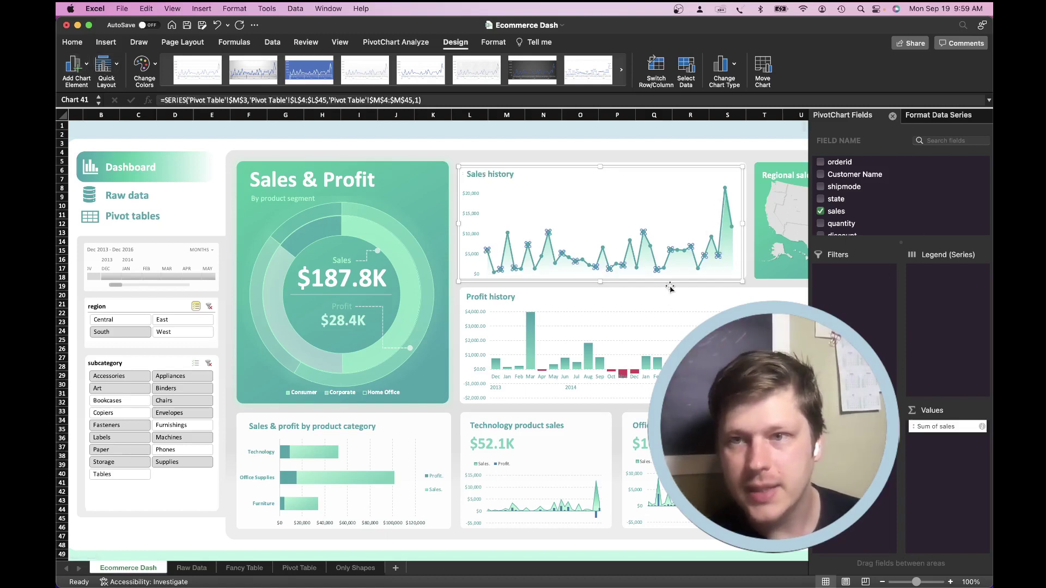
pyautogui.click(943, 116)
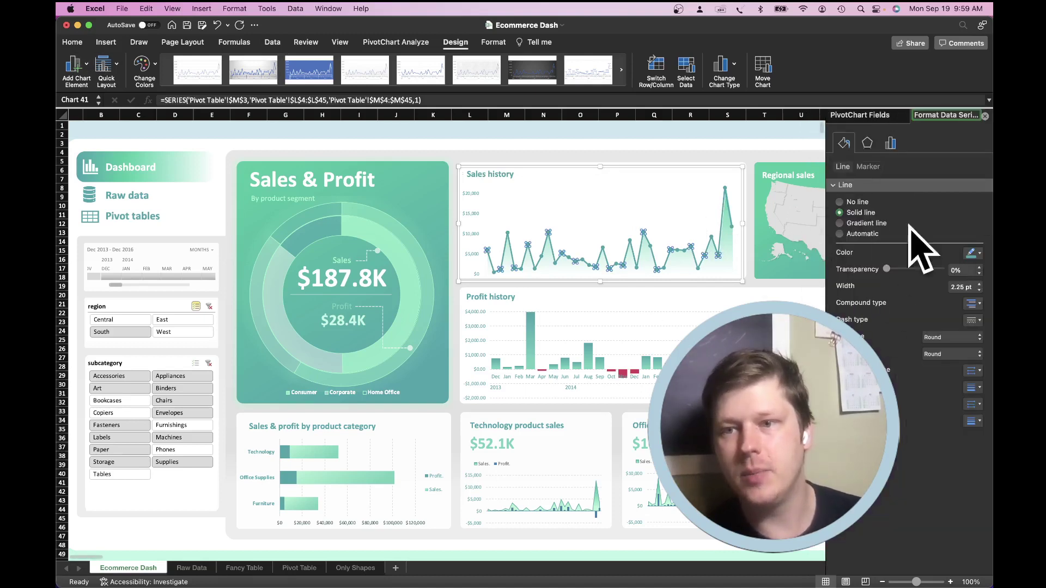
pyautogui.click(74, 64)
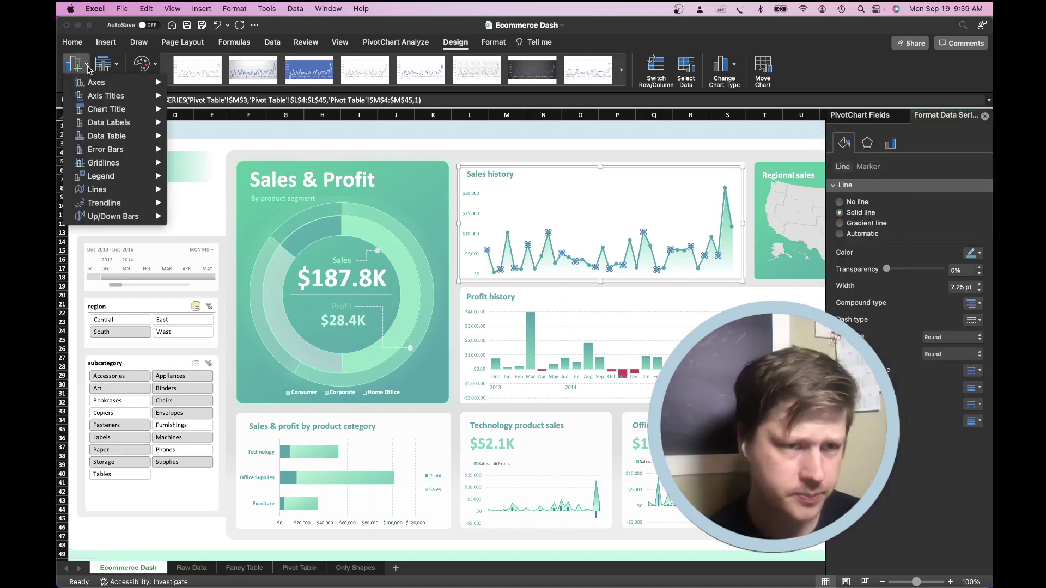
pyautogui.moveTo(124, 89)
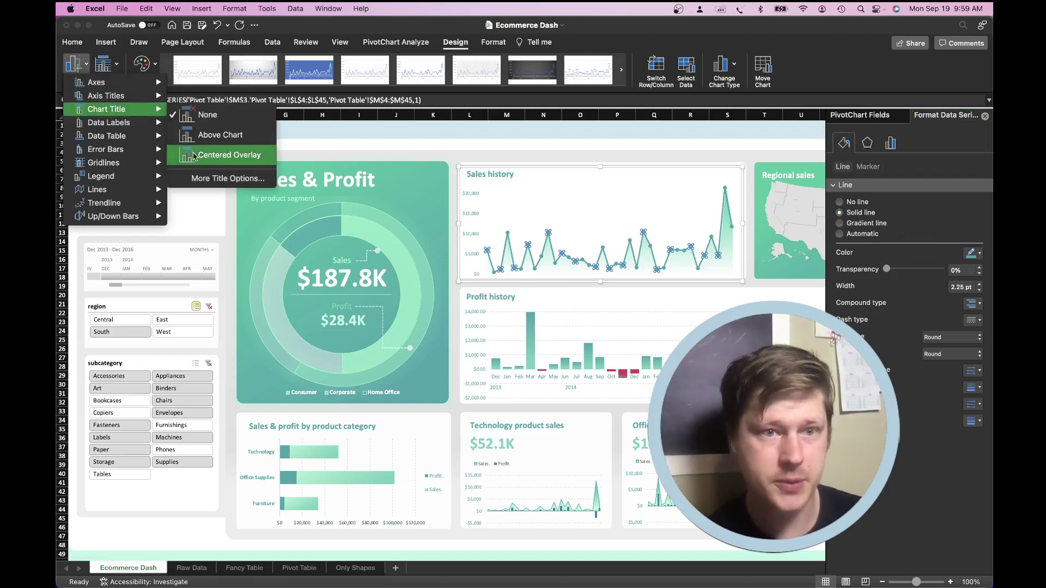
pyautogui.moveTo(129, 132)
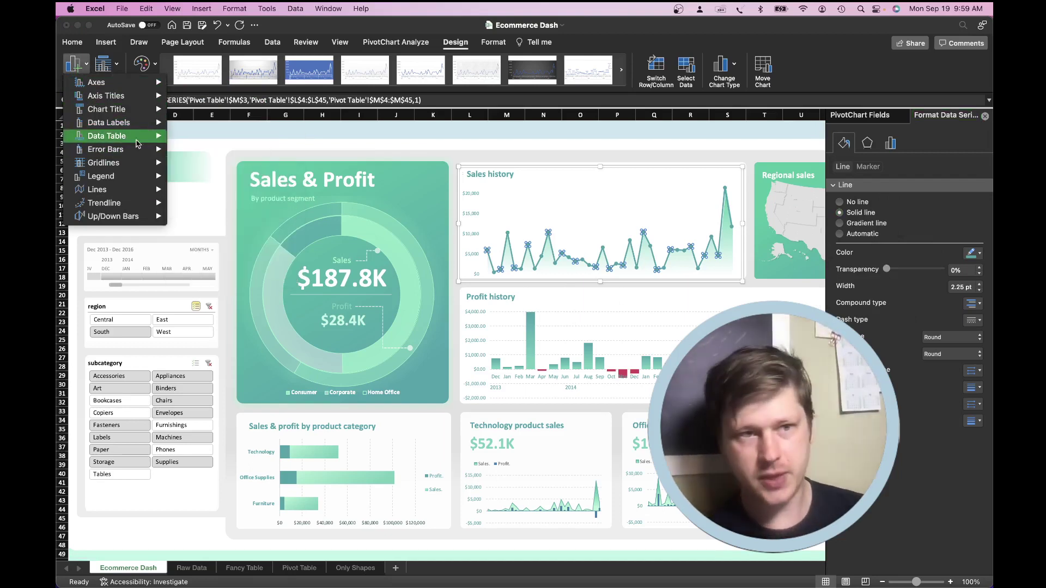
pyautogui.click(72, 65)
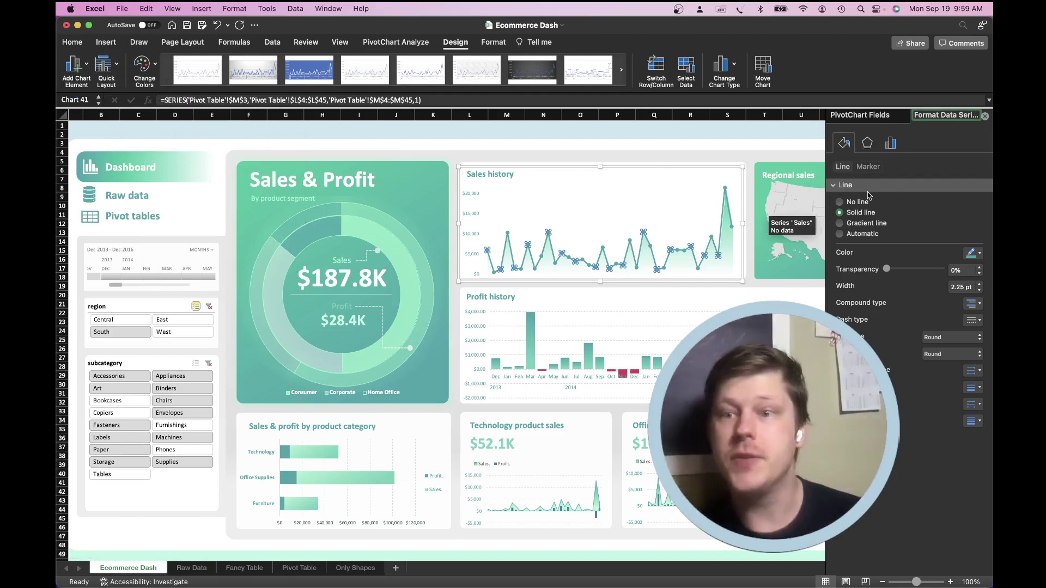
# Make the Sales history line and its data point markers gold, then select the vertical value axis
pyautogui.click(975, 253)
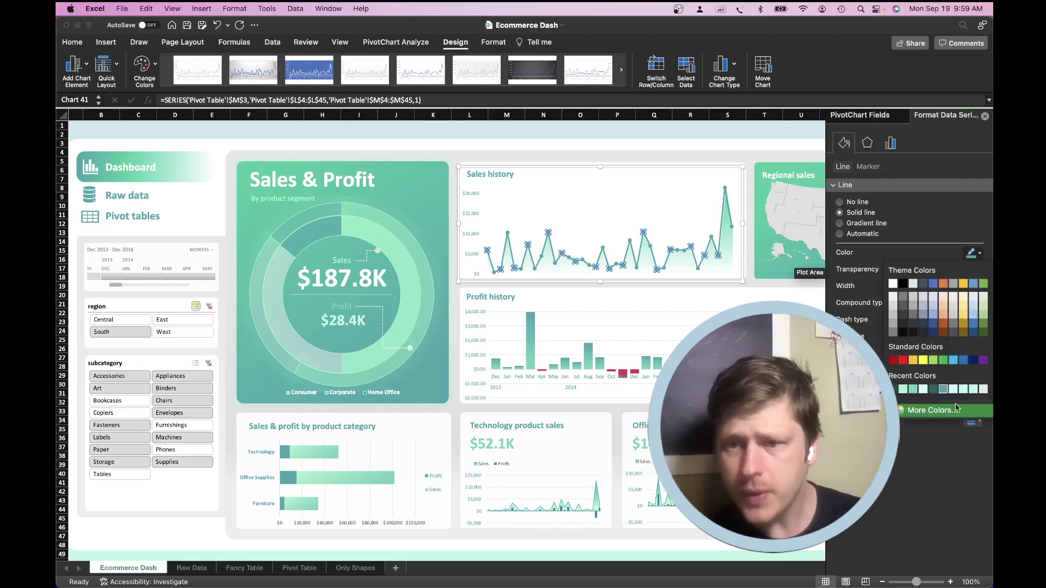
pyautogui.click(914, 360)
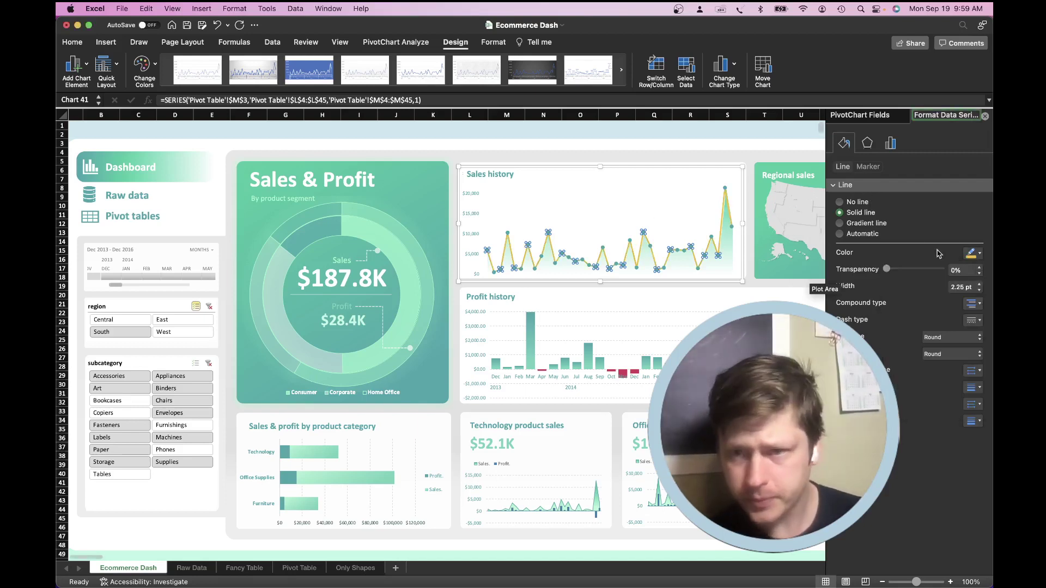
pyautogui.click(869, 166)
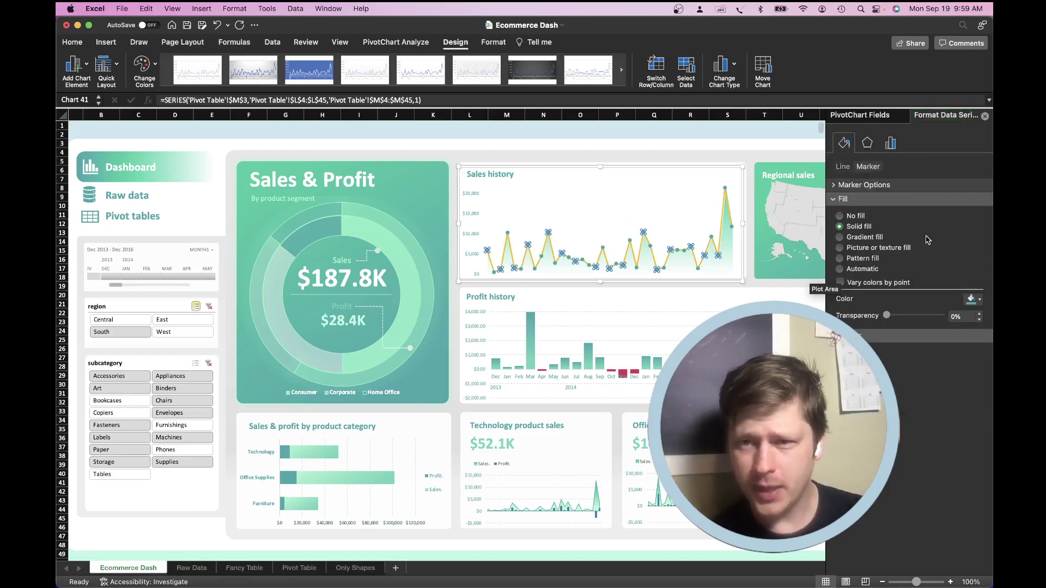
pyautogui.click(969, 299)
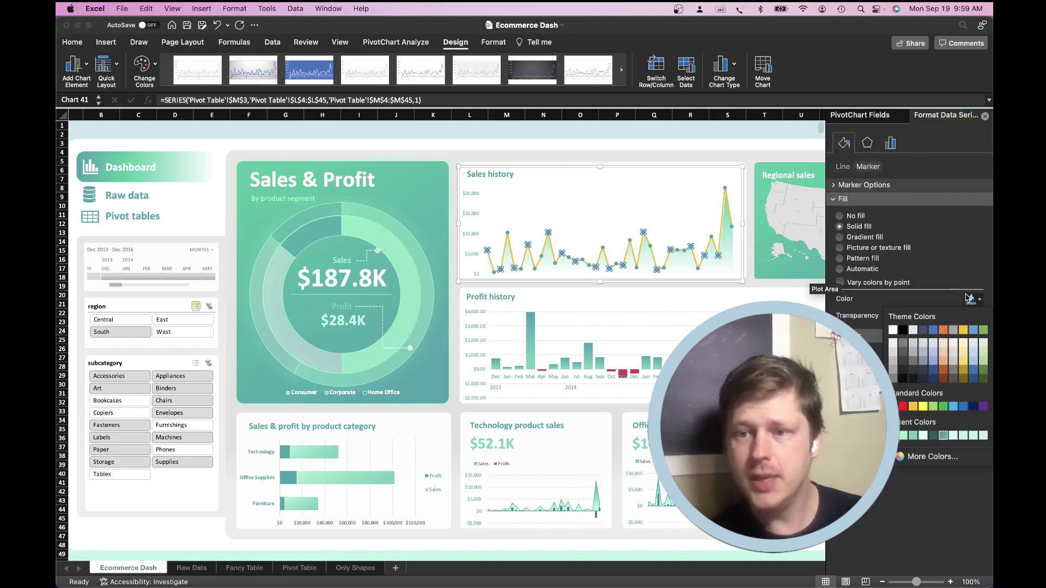
pyautogui.click(914, 407)
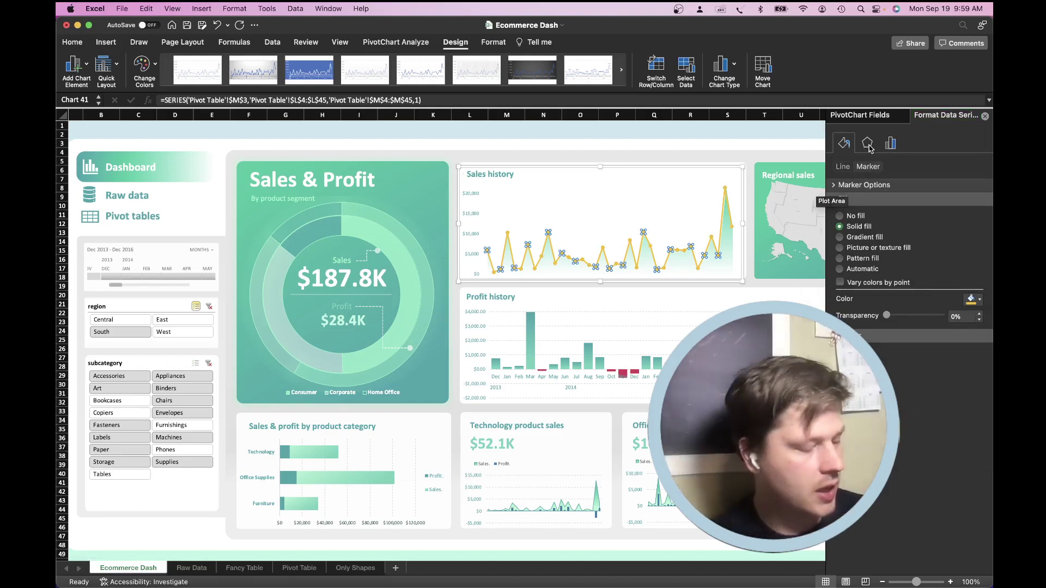
pyautogui.click(890, 142)
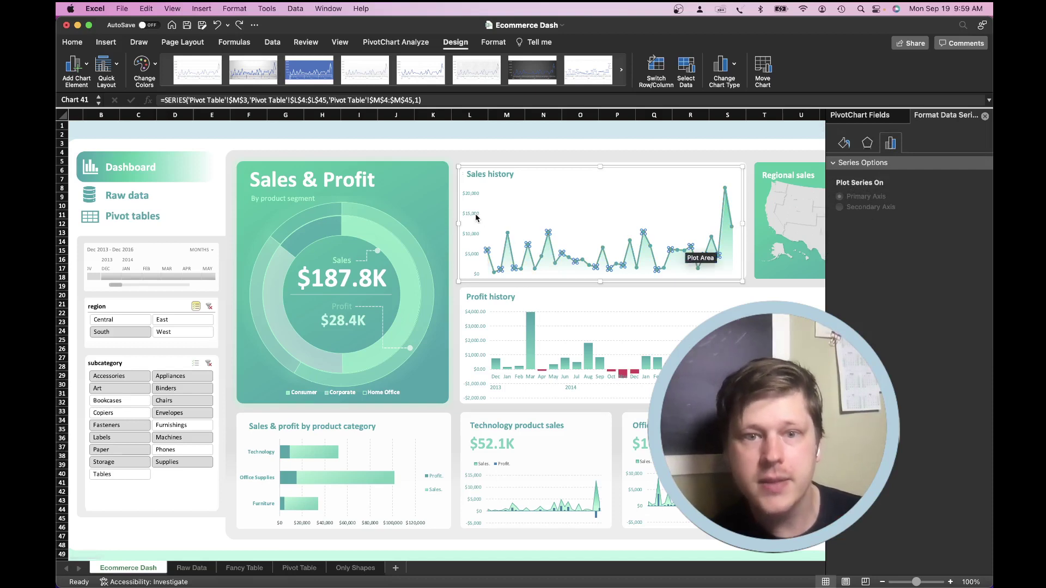
pyautogui.click(463, 193)
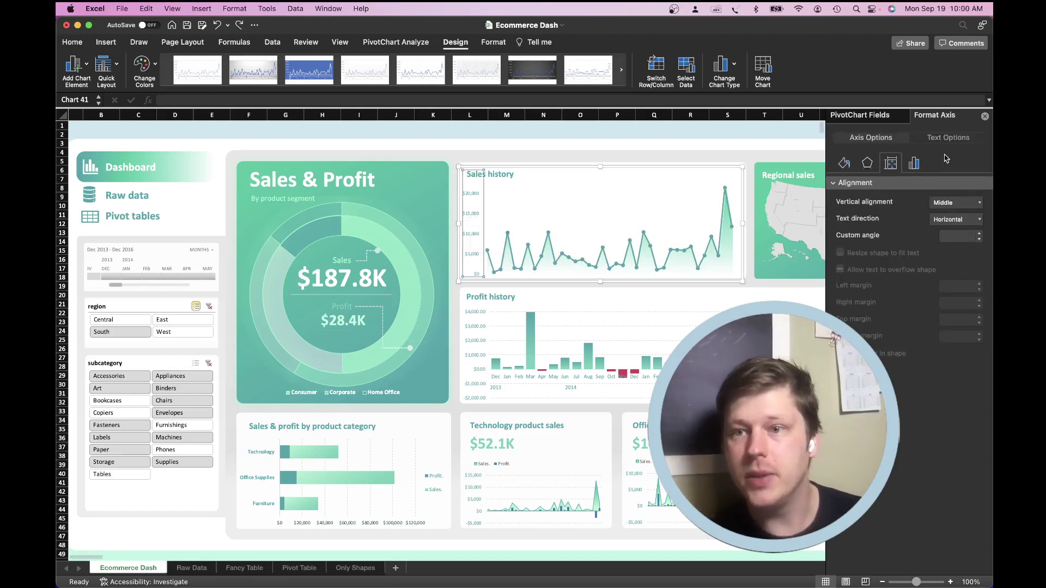
# Show the axis options, with bounds 0 to 25000 and major unit 5000, and expand the Labels section
pyautogui.click(914, 164)
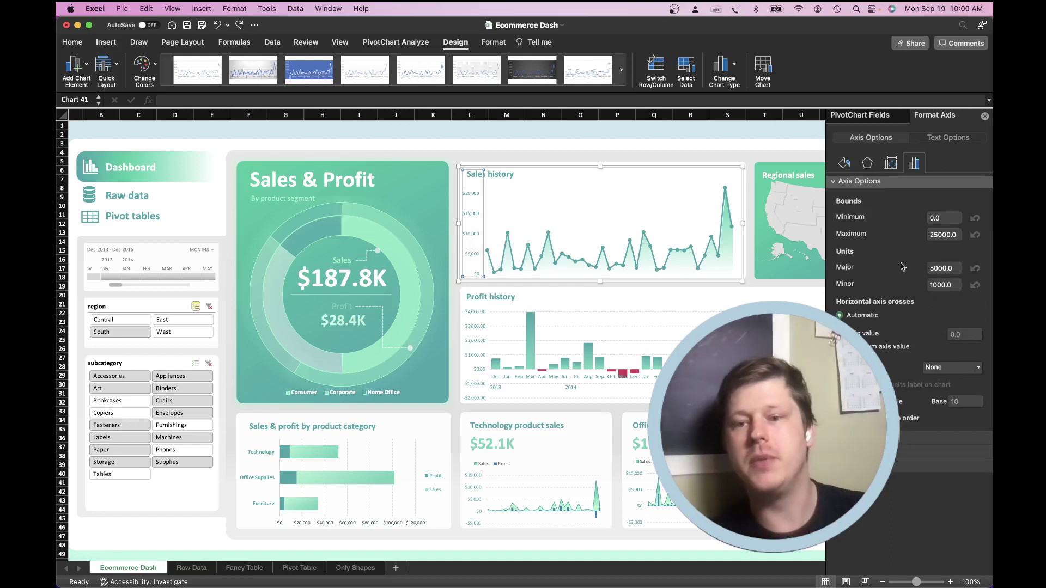
pyautogui.click(930, 452)
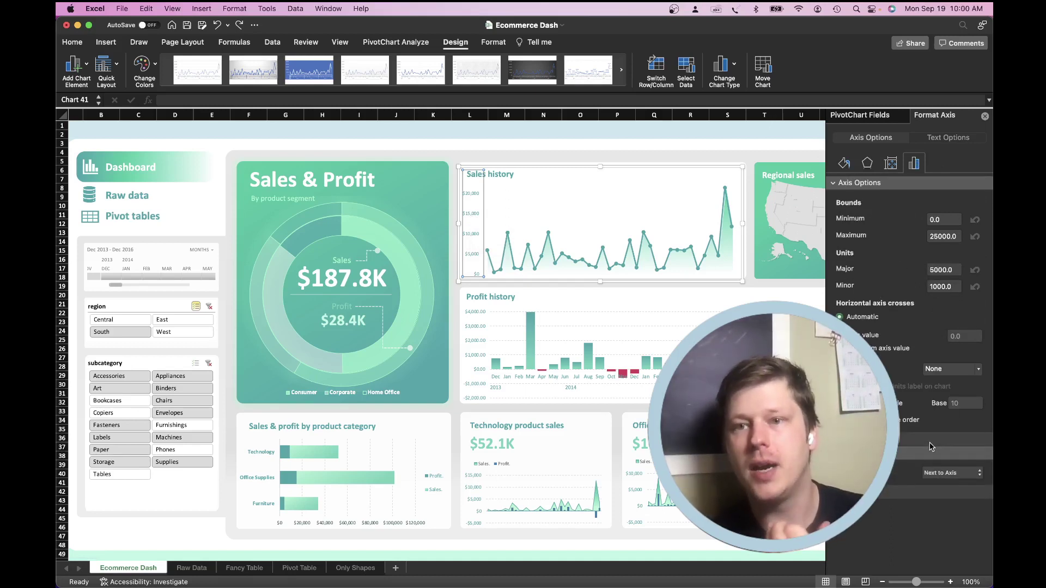
# Select the Sales history chart area and check its Fill & Line settings: No fill and No line
pyautogui.click(714, 162)
pyautogui.scroll(-2, 702, 148)
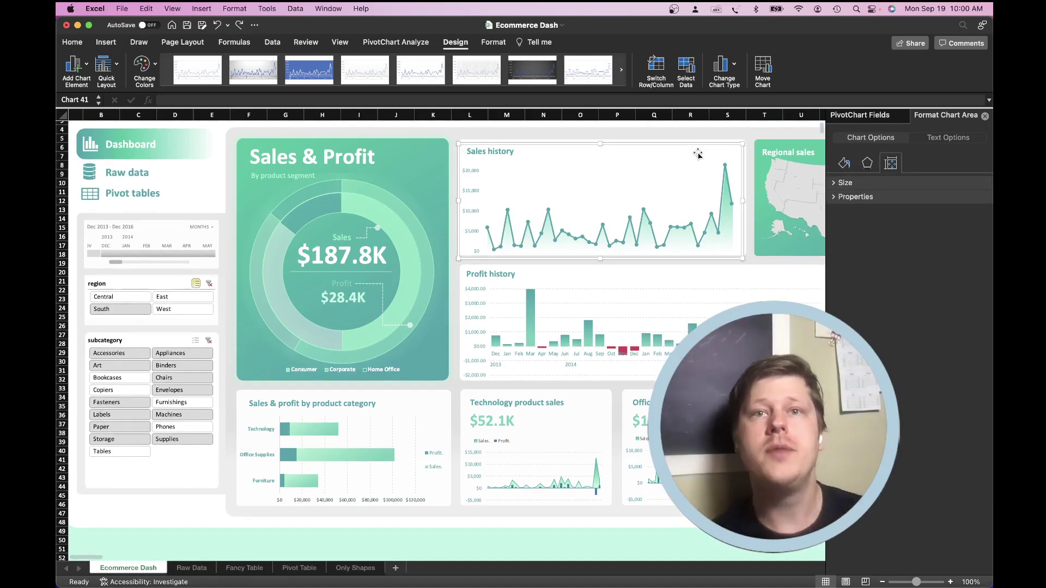
pyautogui.hscroll(2, 698, 155)
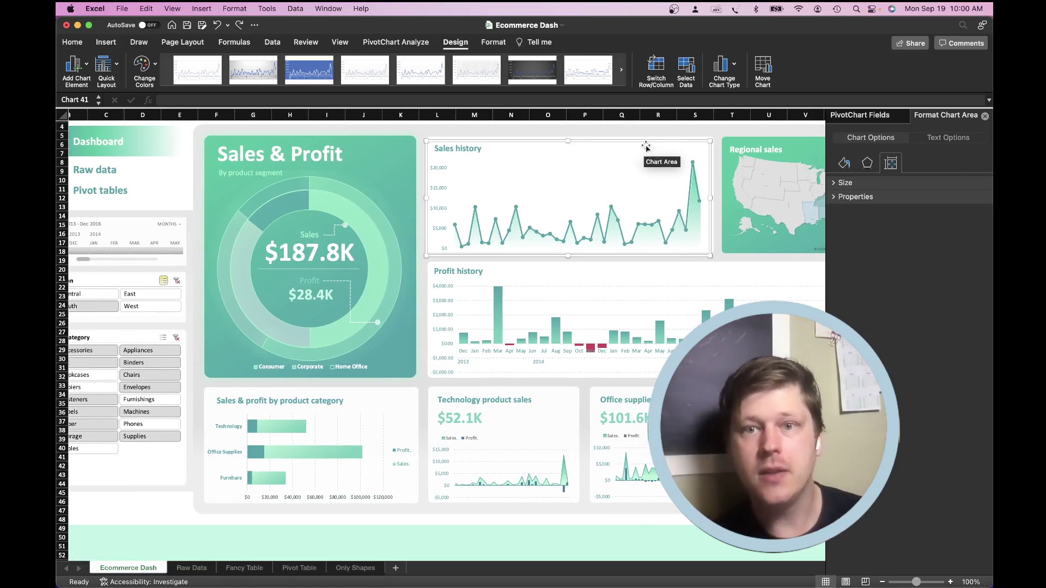
pyautogui.click(843, 165)
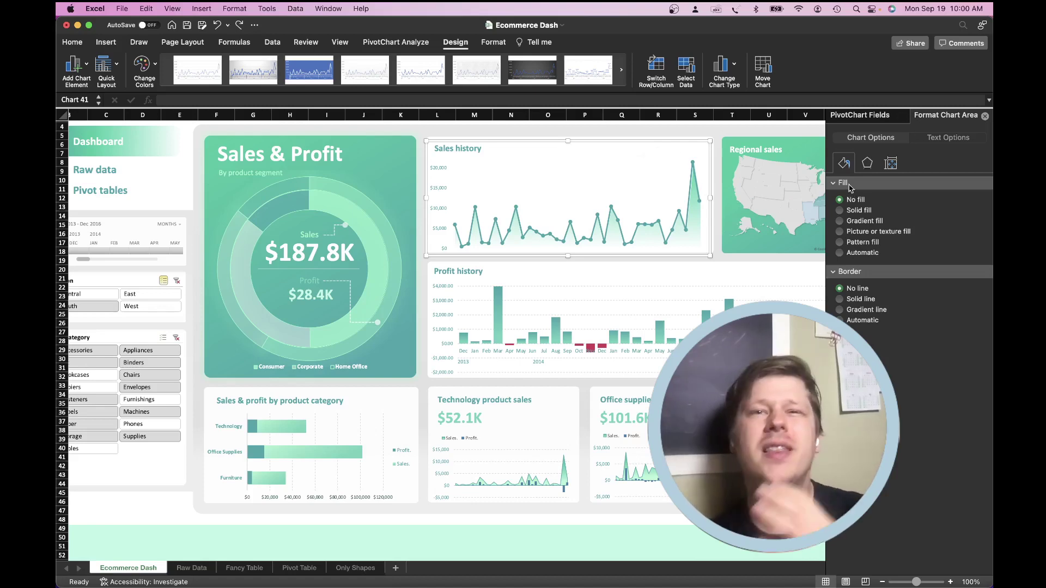
pyautogui.scroll(3, 700, 242)
pyautogui.hscroll(-2, 700, 243)
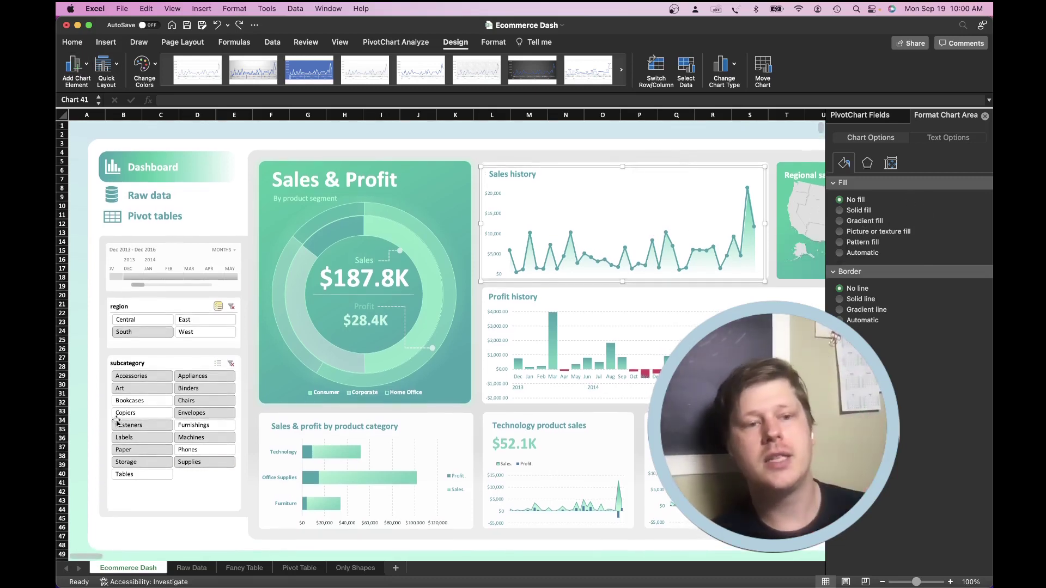
# Filter the dashboard to the Central and South regions, giving $662.7K sales and $106.7K profit
pyautogui.click(187, 259)
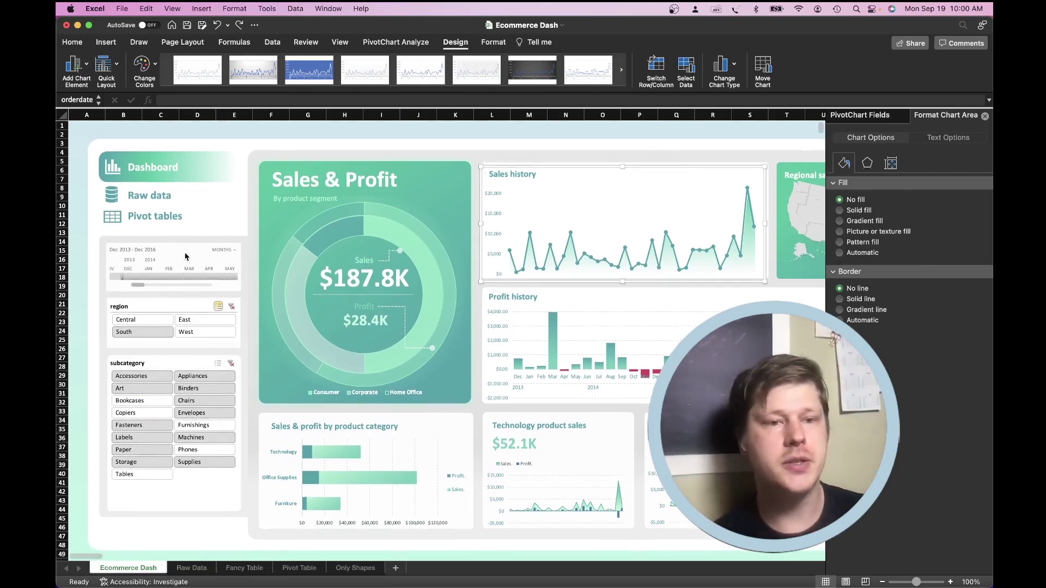
pyautogui.click(164, 325)
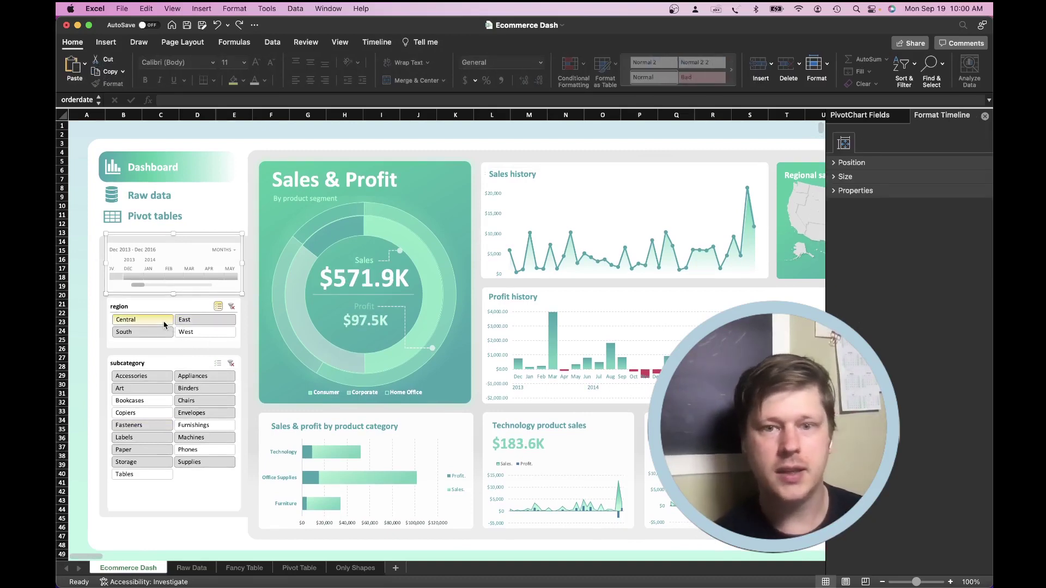
pyautogui.click(166, 332)
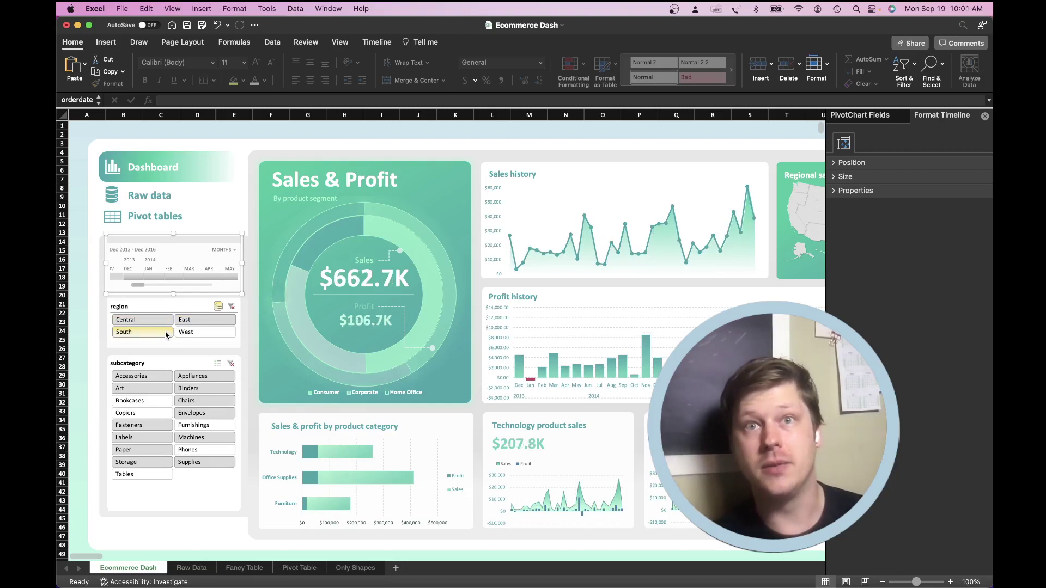
pyautogui.scroll(-1, 163, 306)
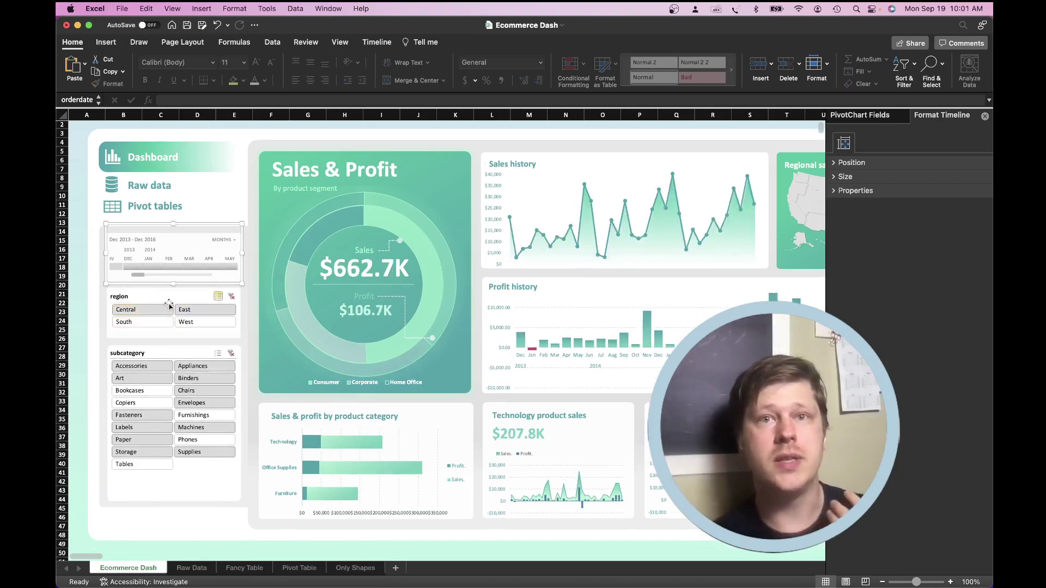
# On the Pivot Table sheet, insert a segment slicer from the profit pivot table and place it below
pyautogui.click(282, 569)
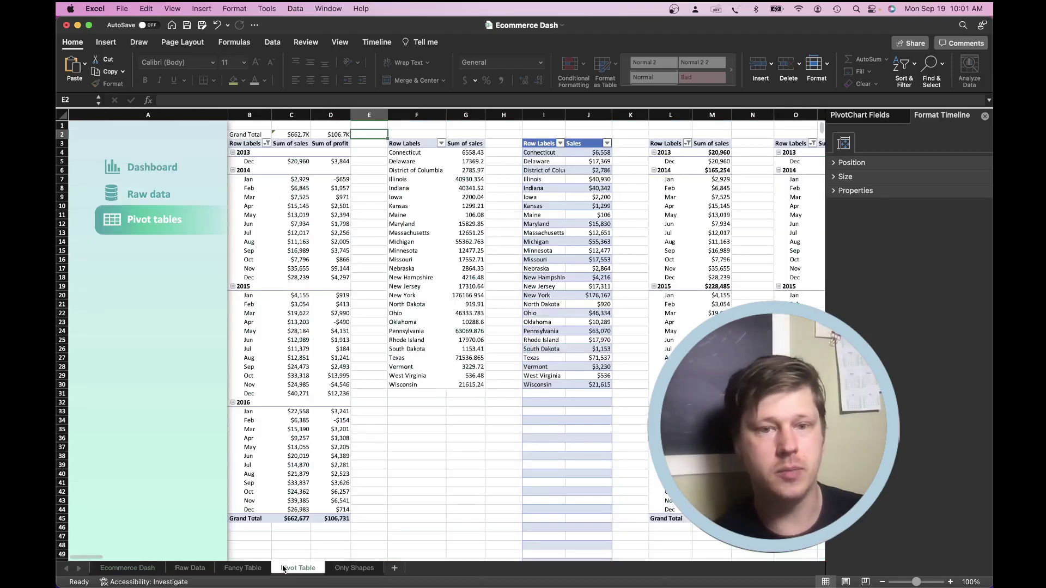
pyautogui.hscroll(10, 431, 502)
pyautogui.hscroll(15, 420, 465)
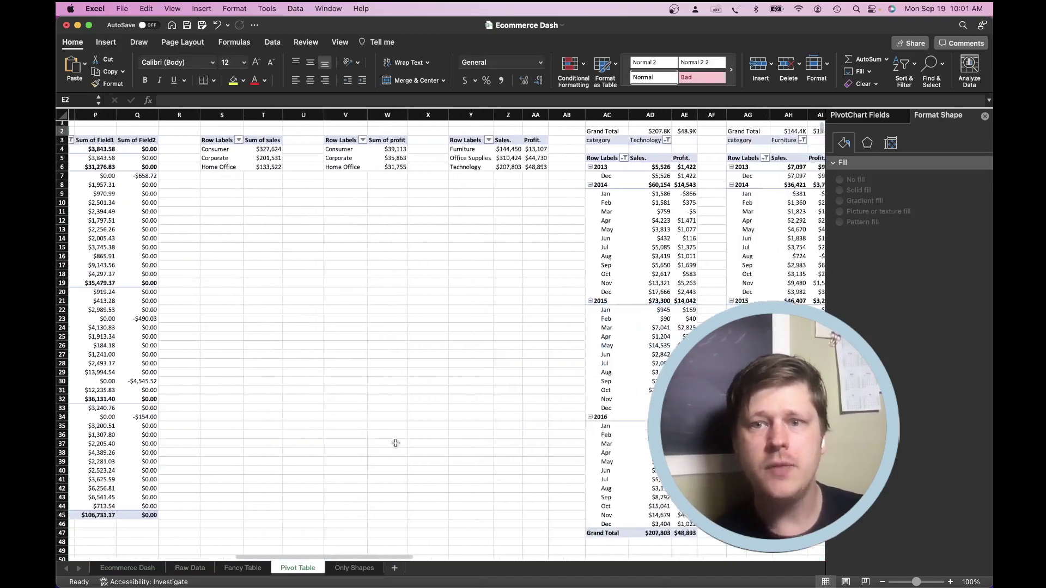
pyautogui.hscroll(1, 637, 159)
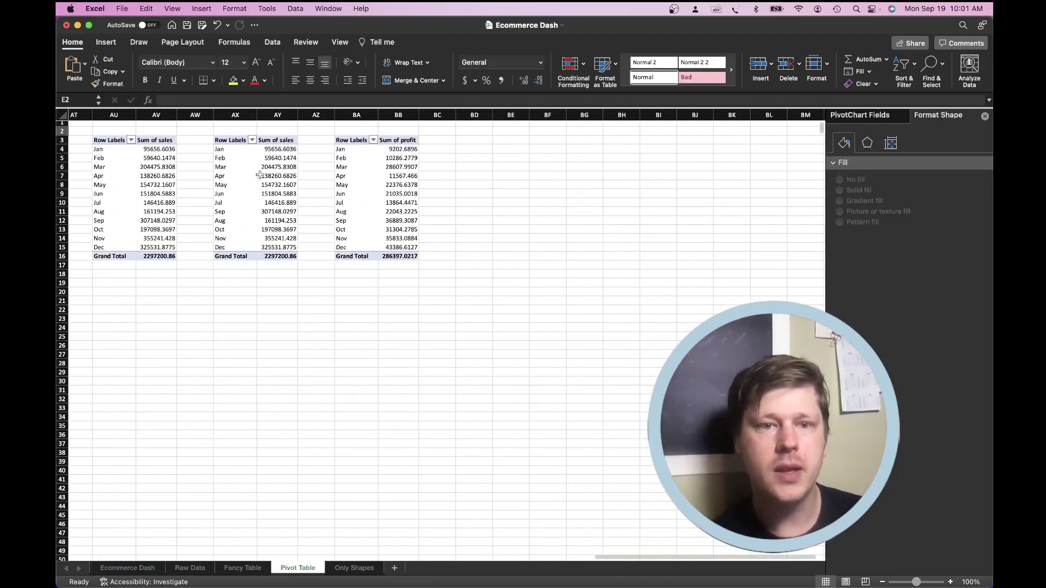
pyautogui.click(357, 184)
pyautogui.click(107, 42)
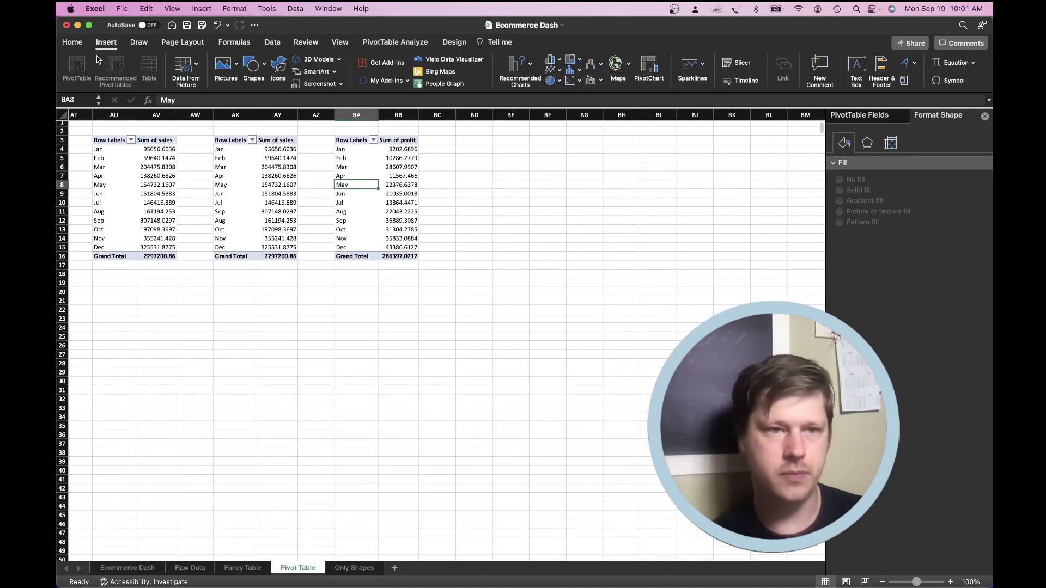
pyautogui.click(395, 43)
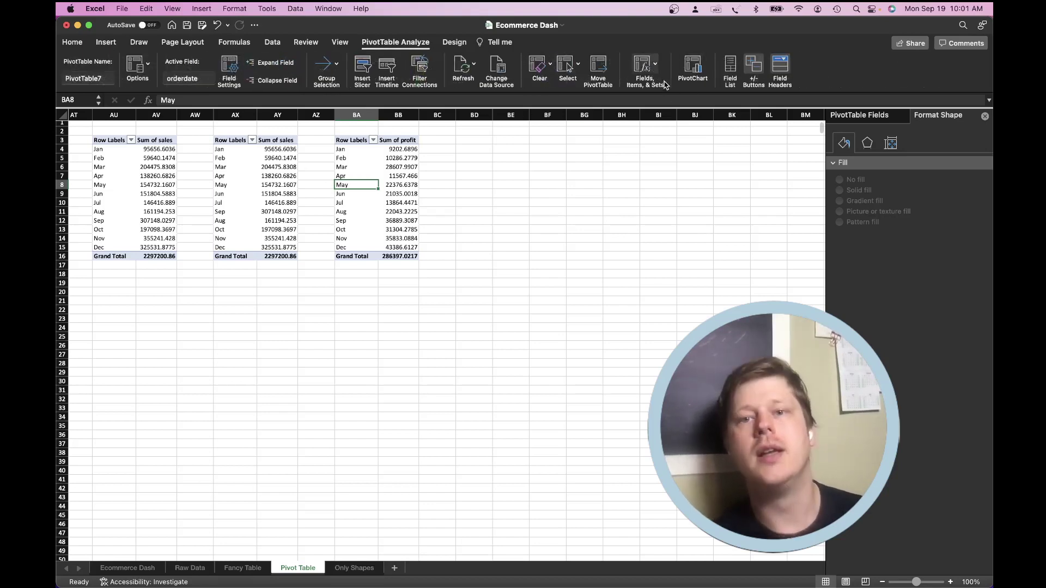
pyautogui.click(363, 68)
pyautogui.scroll(-5, 492, 185)
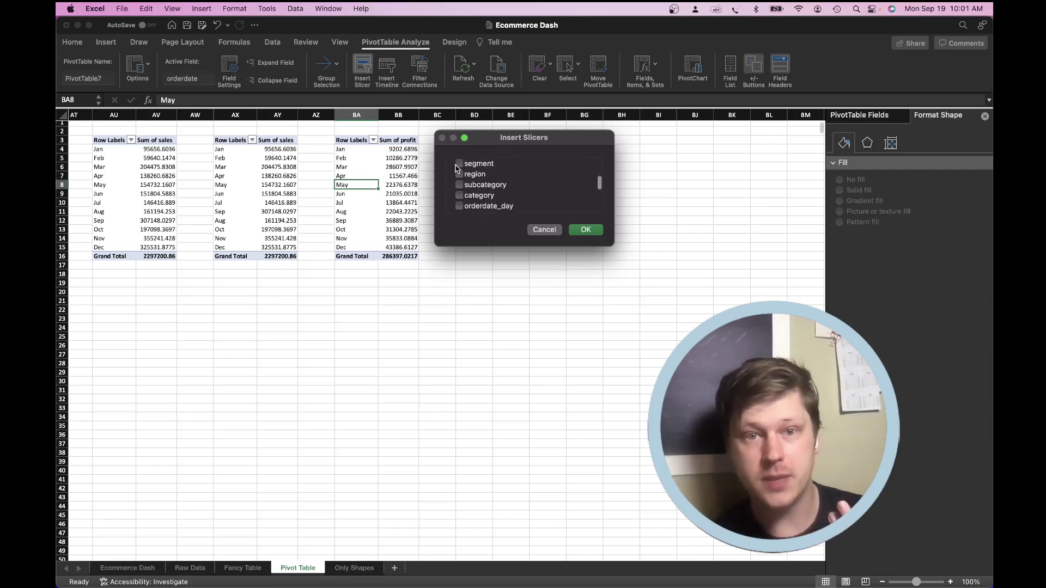
pyautogui.click(573, 230)
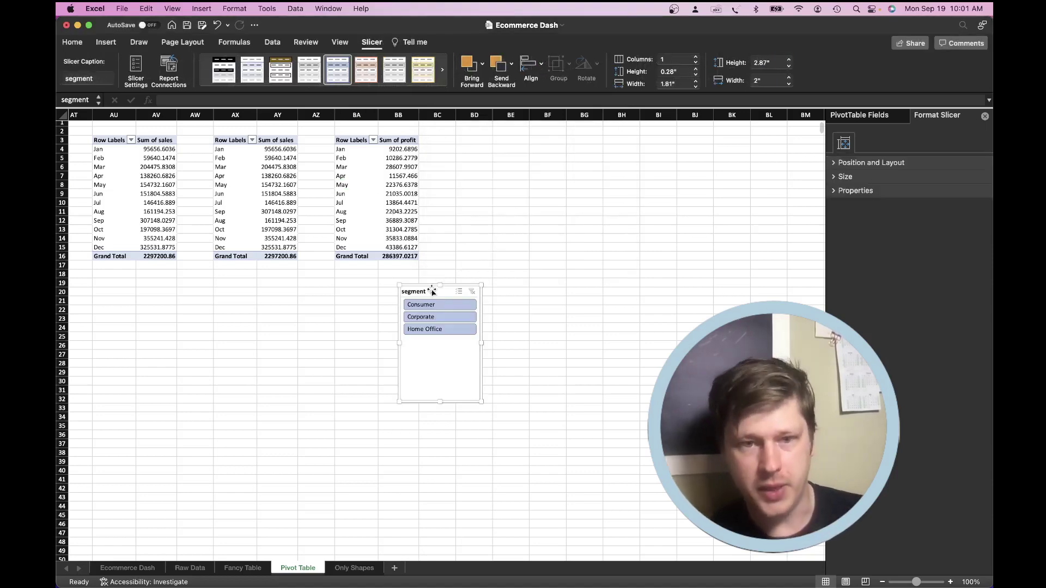
pyautogui.moveTo(431, 290); pyautogui.dragTo(392, 303)
# Insert an orderdate timeline and place it to the right of the segment slicer
pyautogui.click(356, 211)
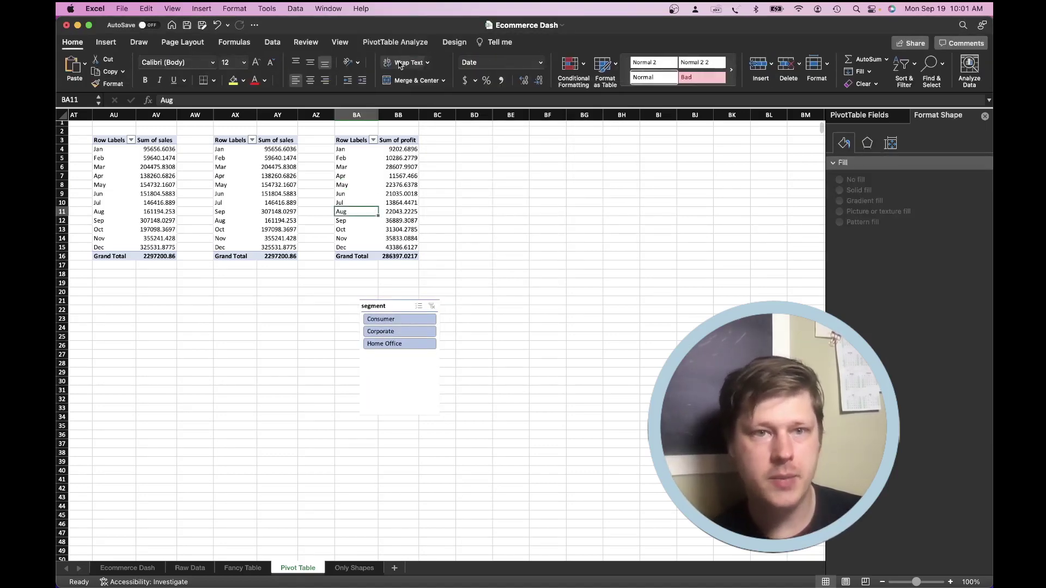
pyautogui.click(378, 44)
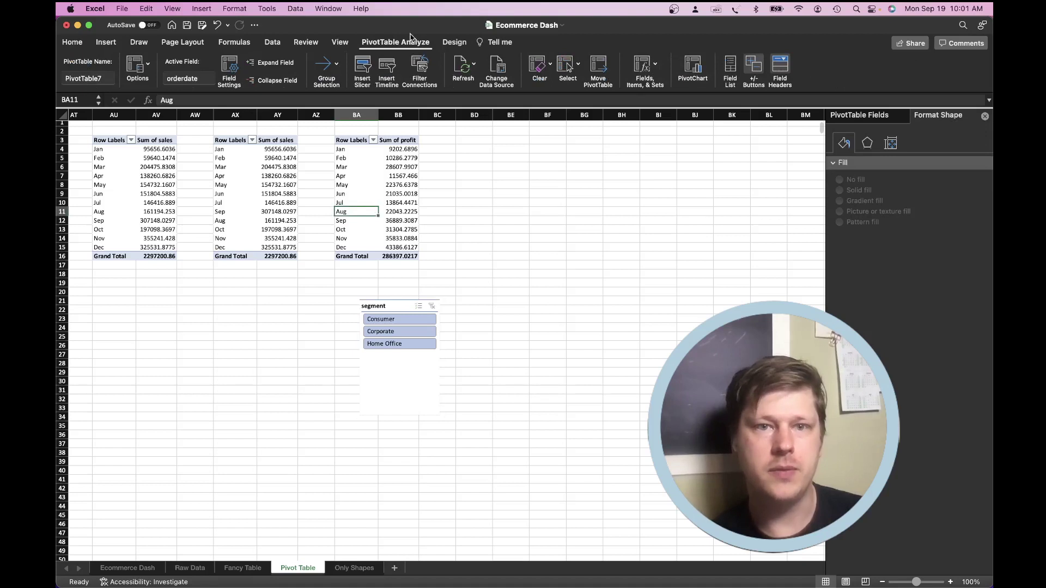
pyautogui.click(387, 68)
pyautogui.click(468, 163)
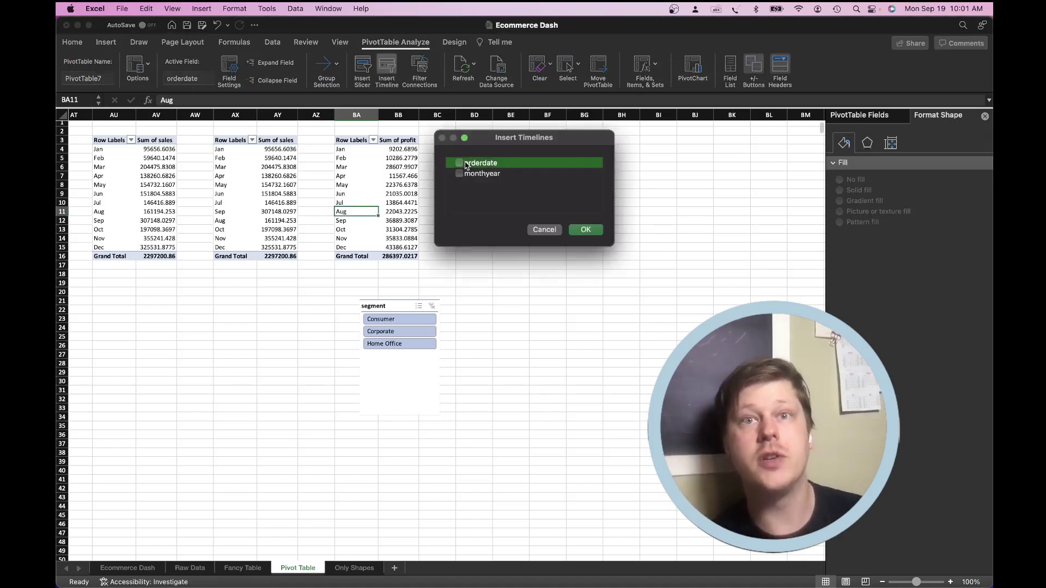
pyautogui.click(582, 231)
pyautogui.moveTo(465, 328); pyautogui.dragTo(552, 316)
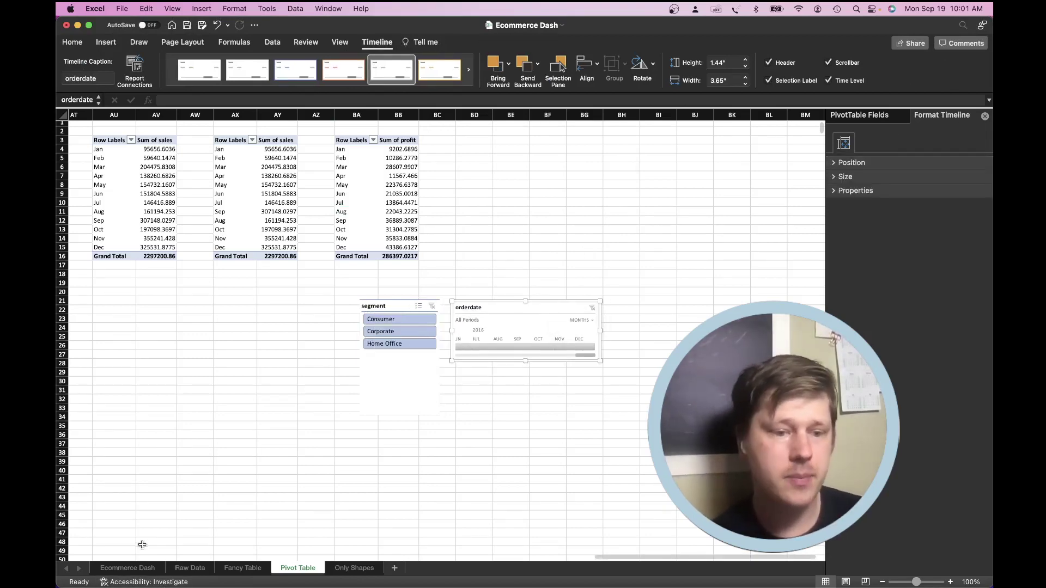
pyautogui.click(135, 568)
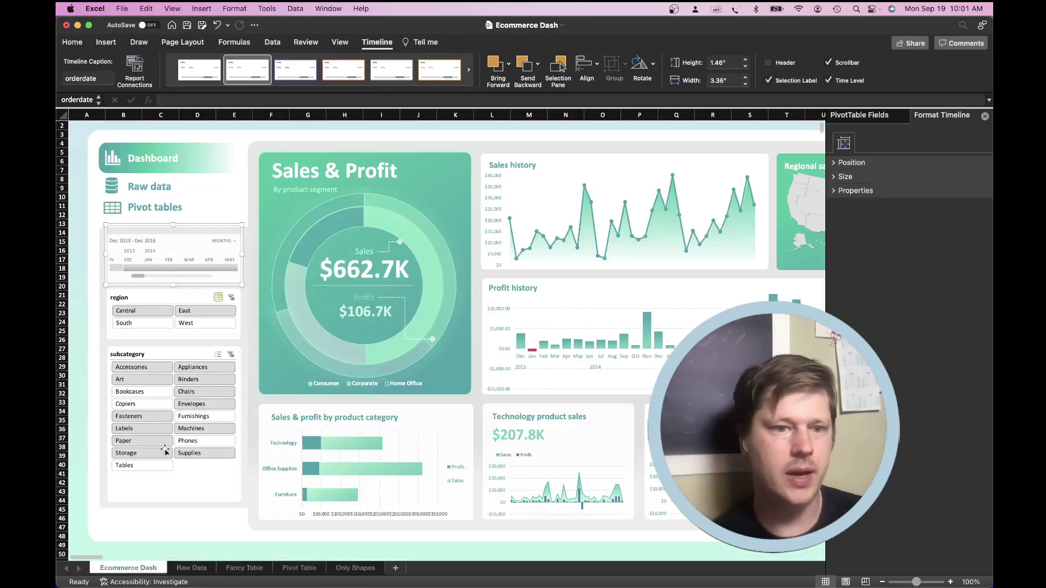
pyautogui.click(198, 298)
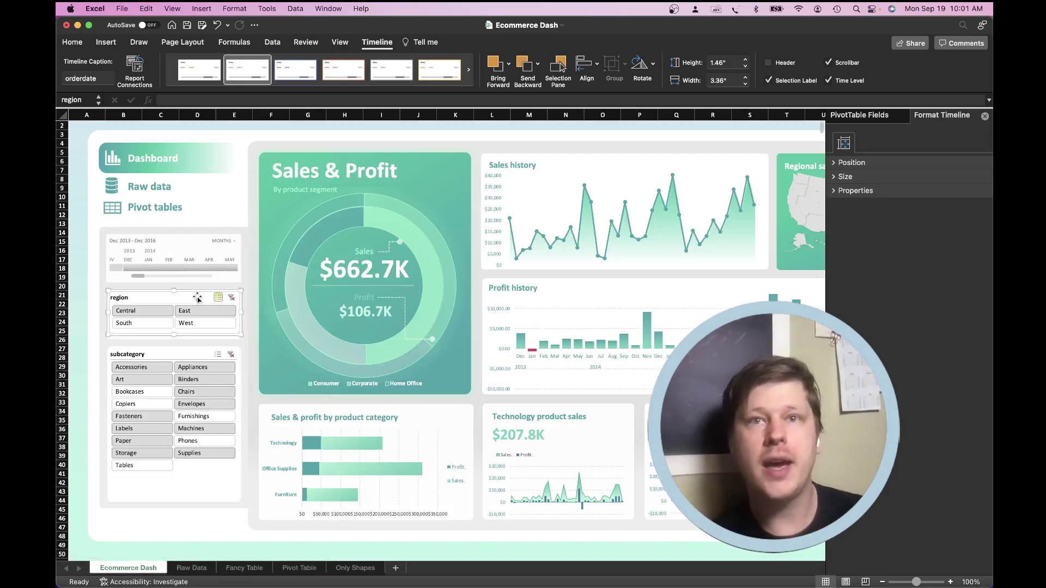
pyautogui.rightClick(198, 299)
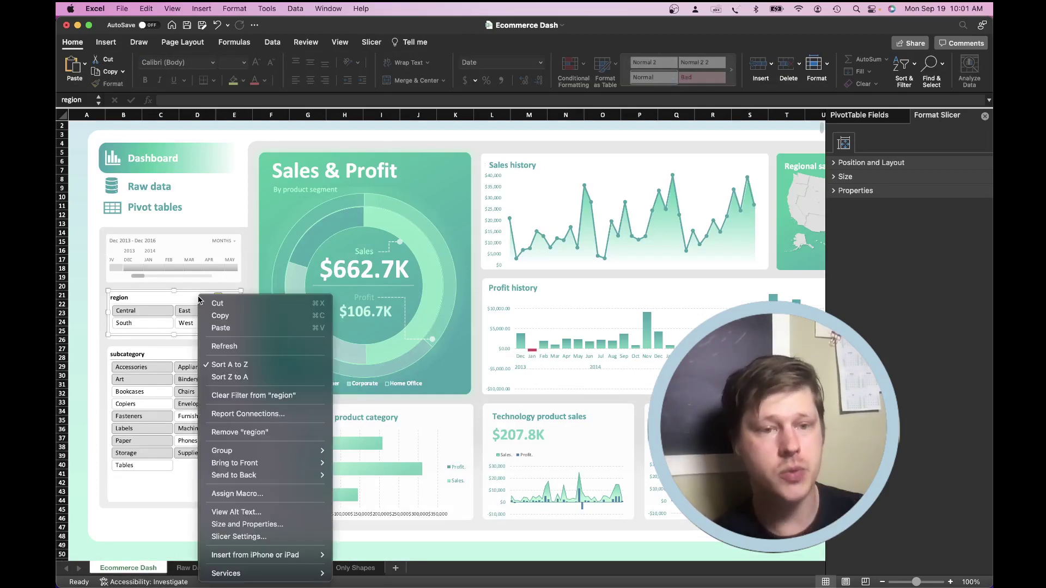
pyautogui.click(271, 414)
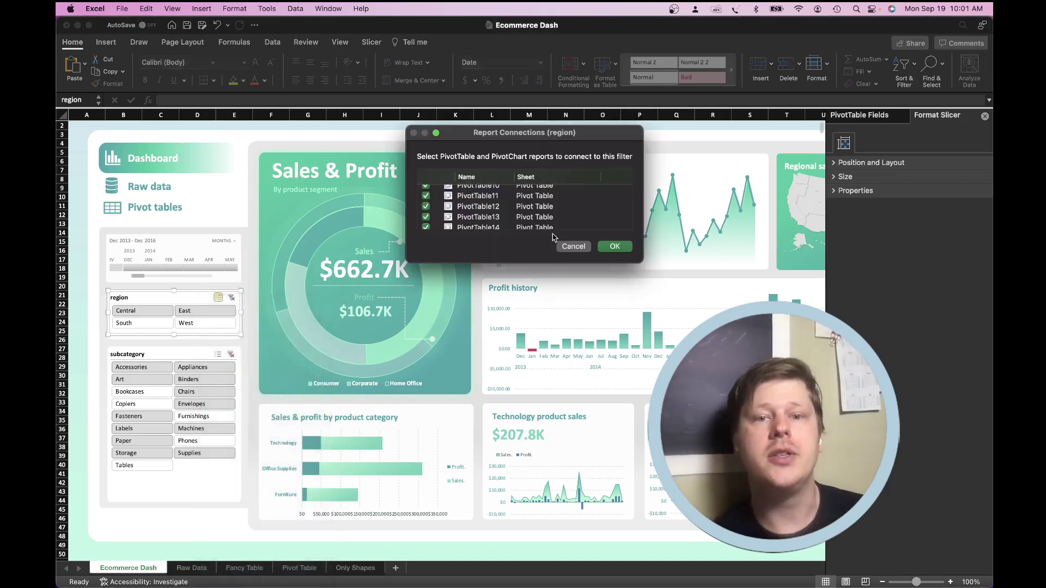
pyautogui.scroll(3, 528, 214)
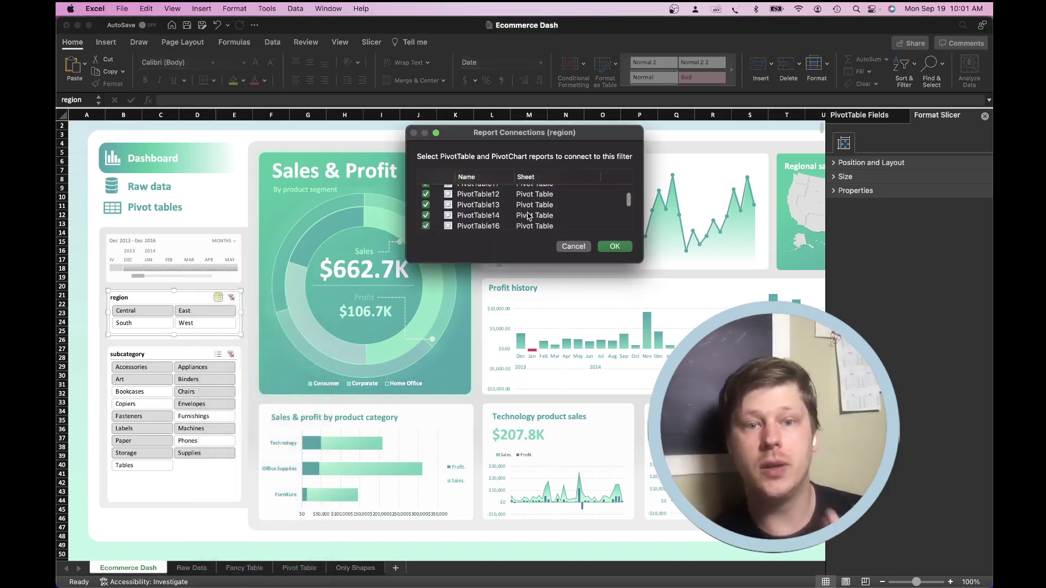
pyautogui.scroll(-1, 528, 217)
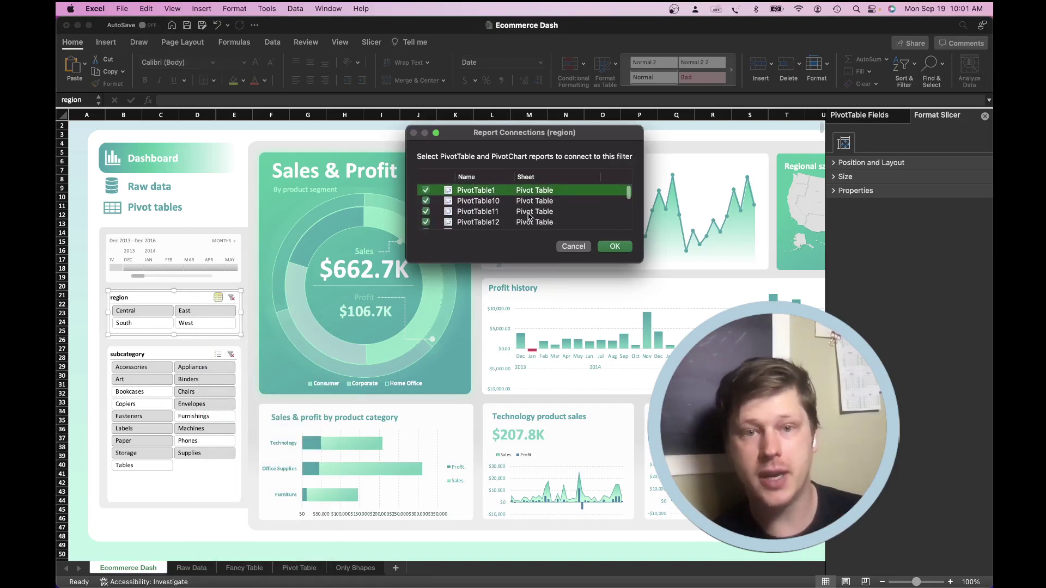
pyautogui.click(571, 246)
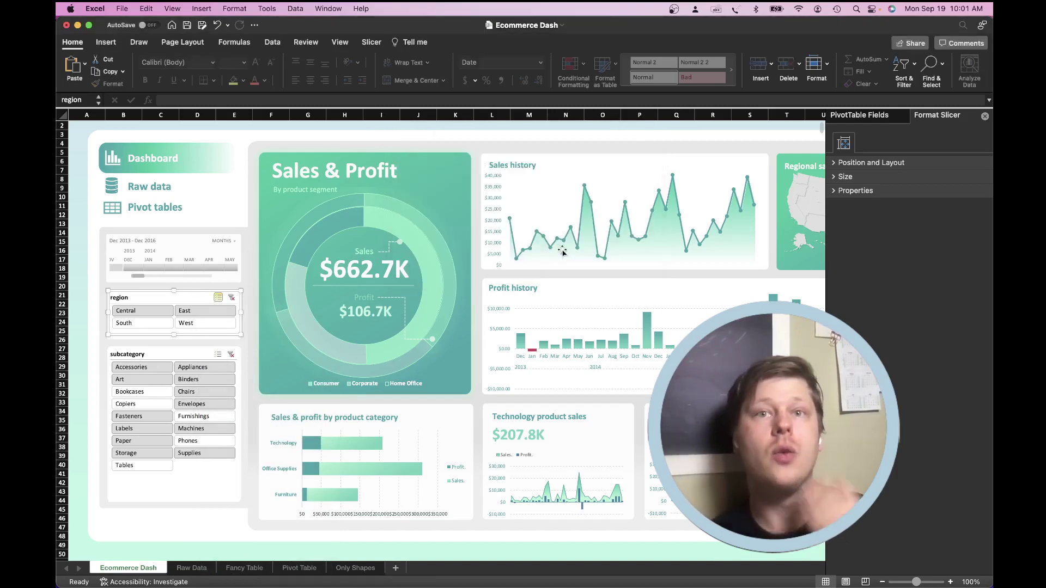
# Test several region slicer combinations, then close the slicer formatting and PivotTable Fields panes
pyautogui.click(216, 326)
pyautogui.click(180, 311)
pyautogui.hscroll(1, 173, 314)
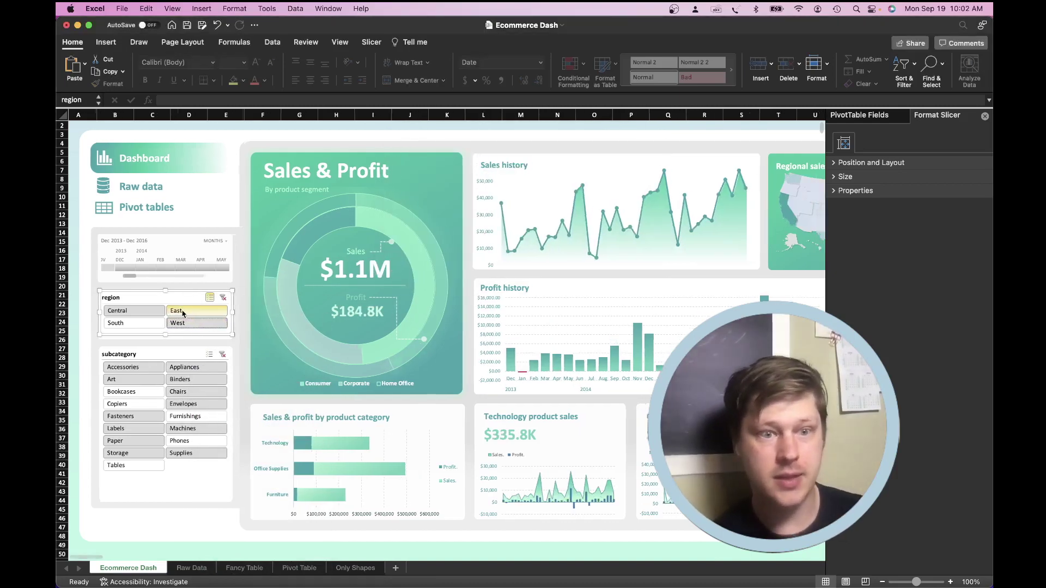
pyautogui.click(153, 313)
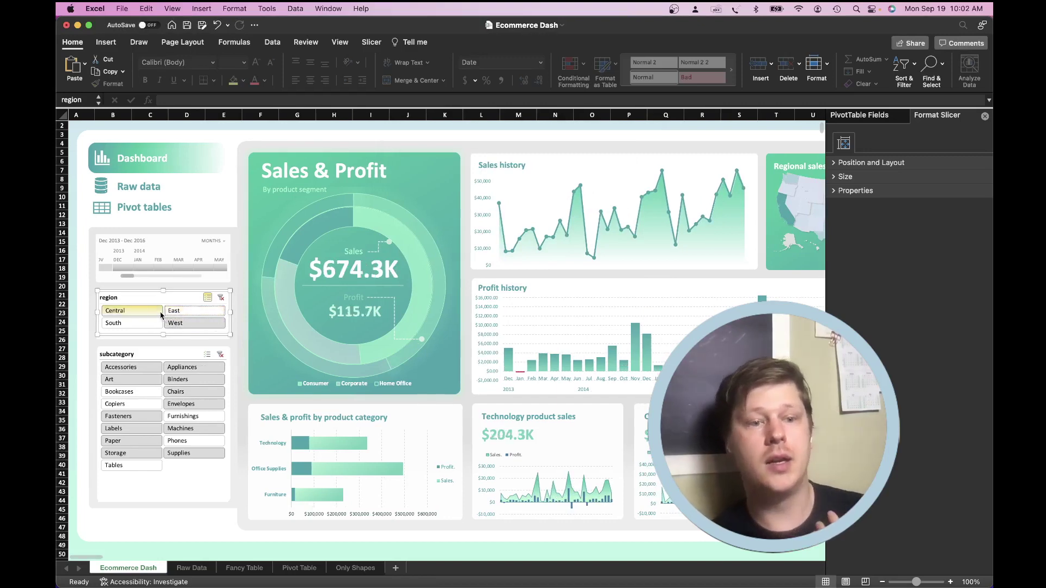
pyautogui.click(172, 315)
pyautogui.click(149, 316)
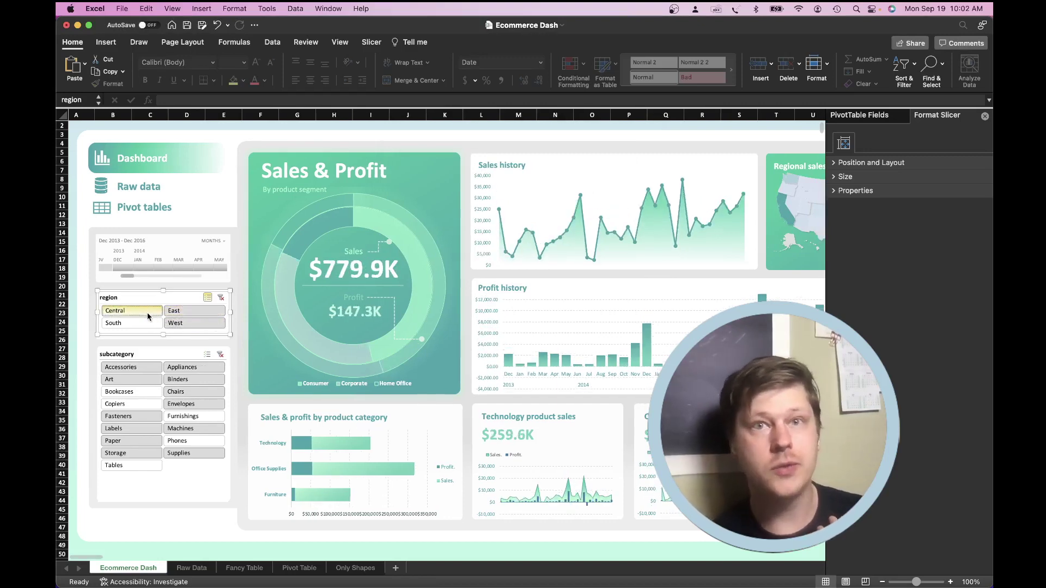
pyautogui.click(158, 318)
pyautogui.scroll(1, 160, 319)
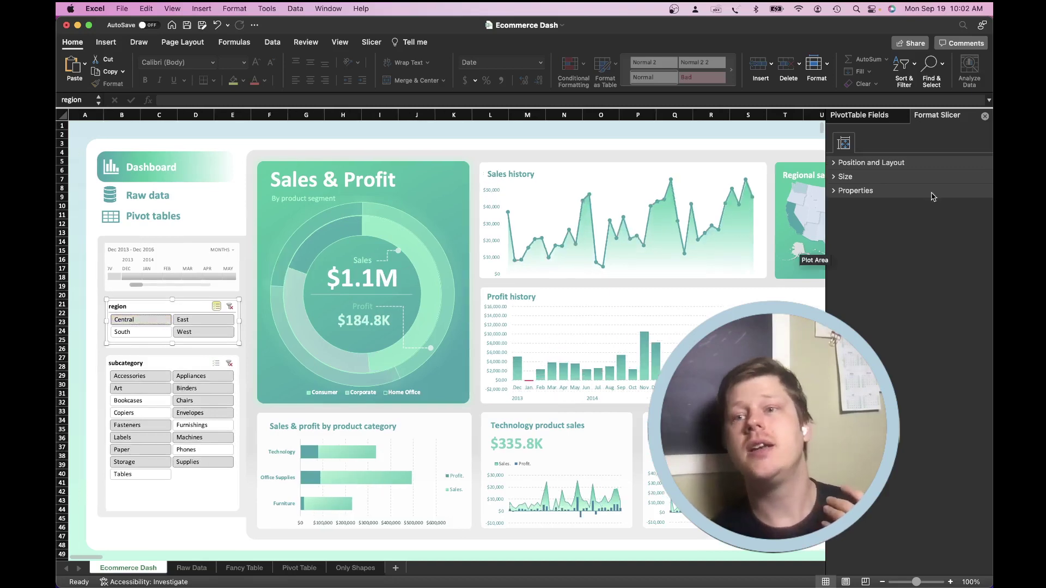
pyautogui.click(985, 116)
pyautogui.click(985, 116)
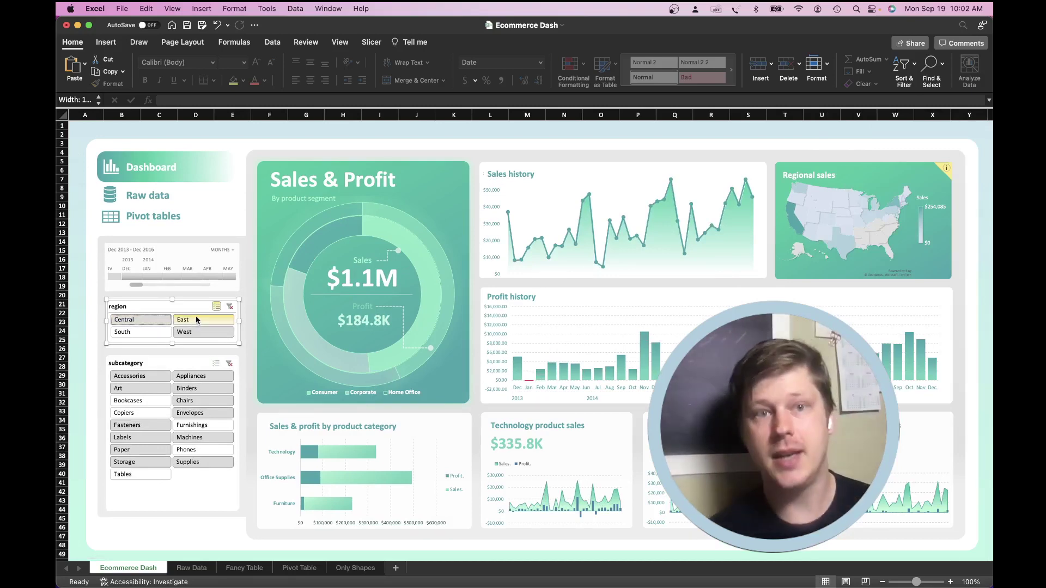
# Settle the region filter on Central only, showing $384.1K sales and $69.2K profit
pyautogui.click(148, 332)
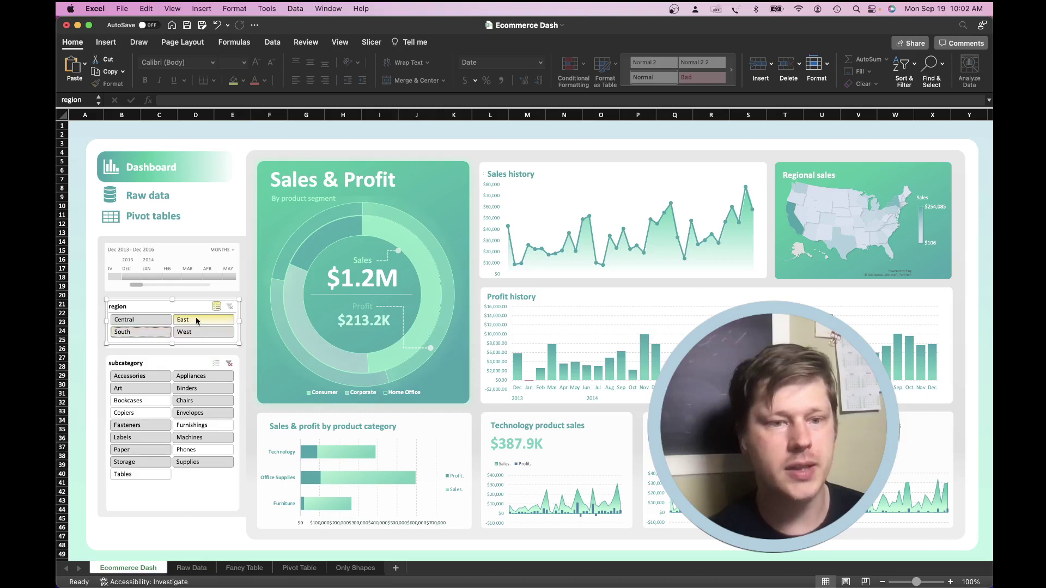
pyautogui.click(141, 336)
pyautogui.click(188, 333)
pyautogui.click(192, 319)
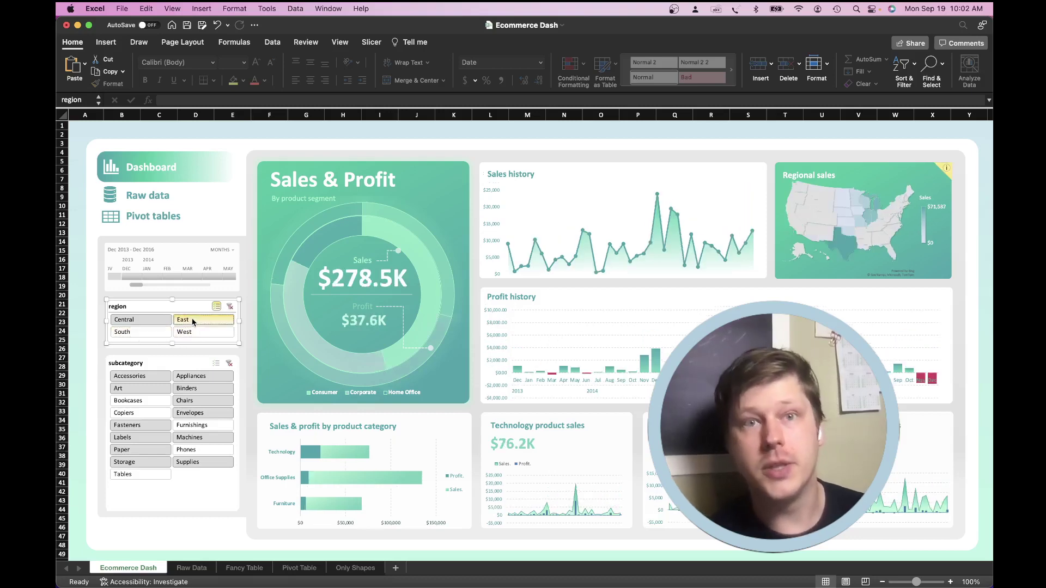
pyautogui.click(151, 320)
pyautogui.click(152, 323)
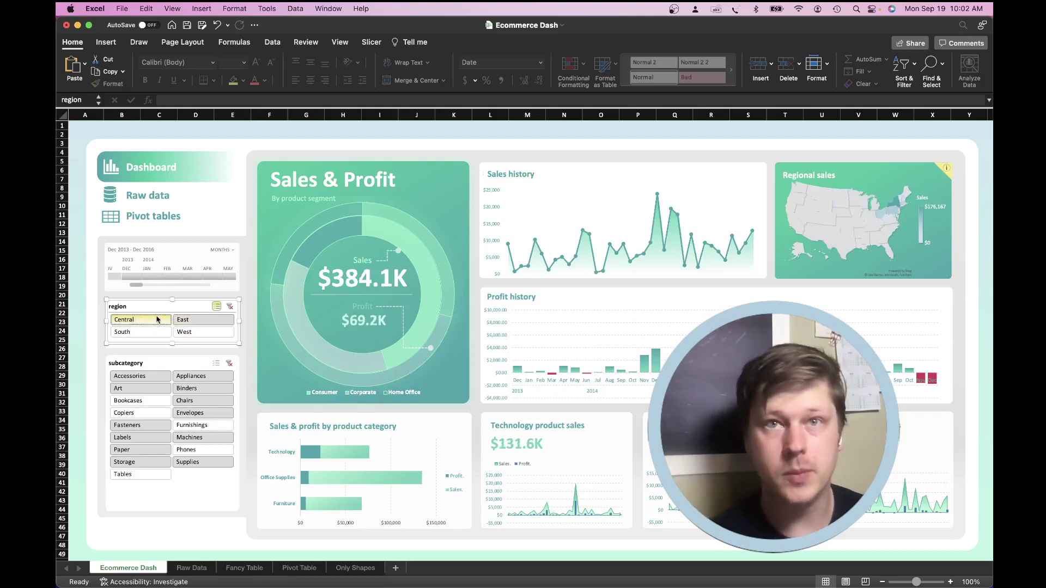
pyautogui.scroll(-2, 158, 315)
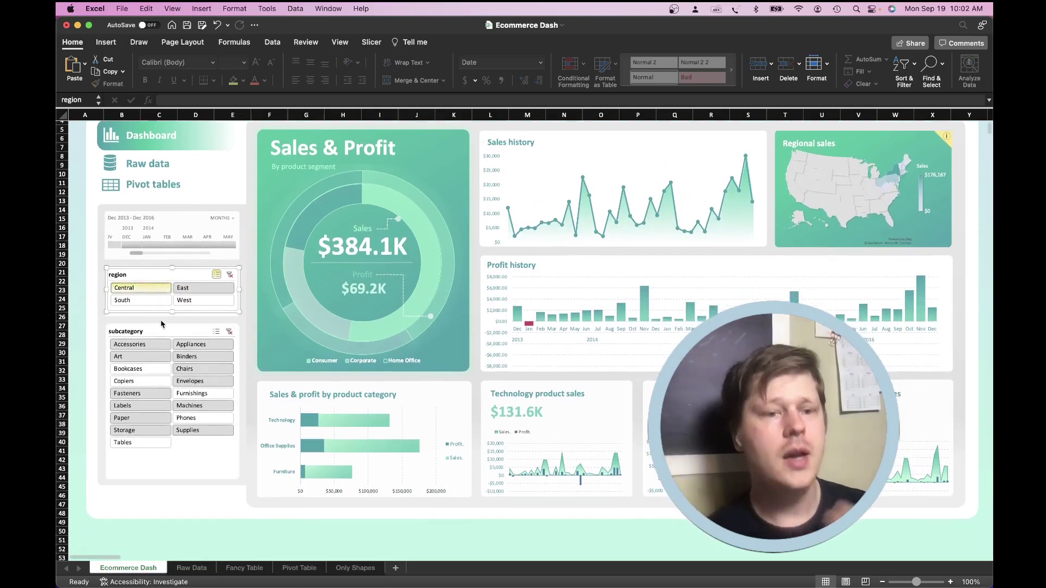
pyautogui.click(167, 333)
pyautogui.scroll(2, 167, 333)
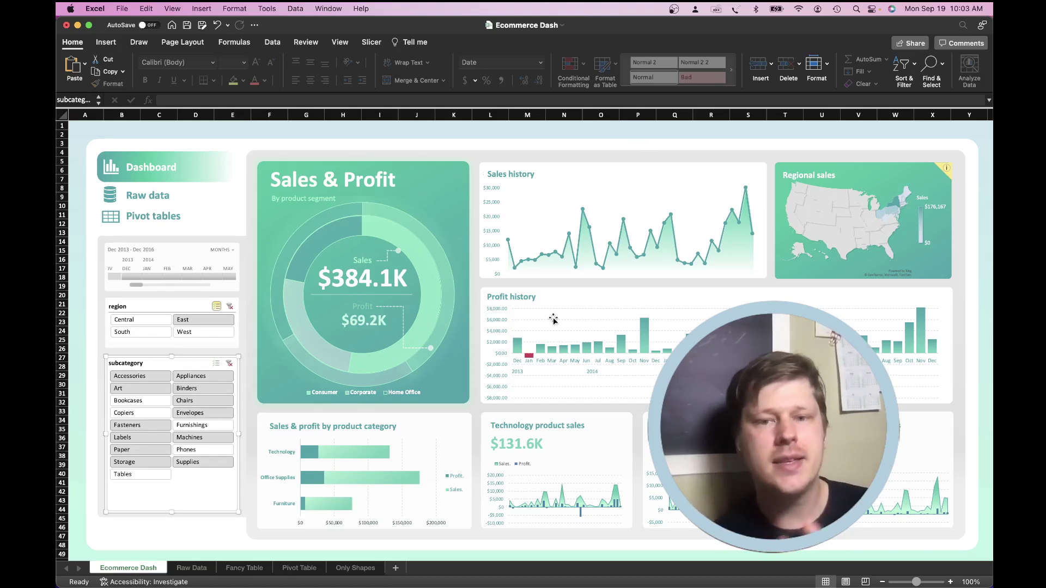
pyautogui.scroll(-2, 567, 316)
pyautogui.scroll(2, 583, 315)
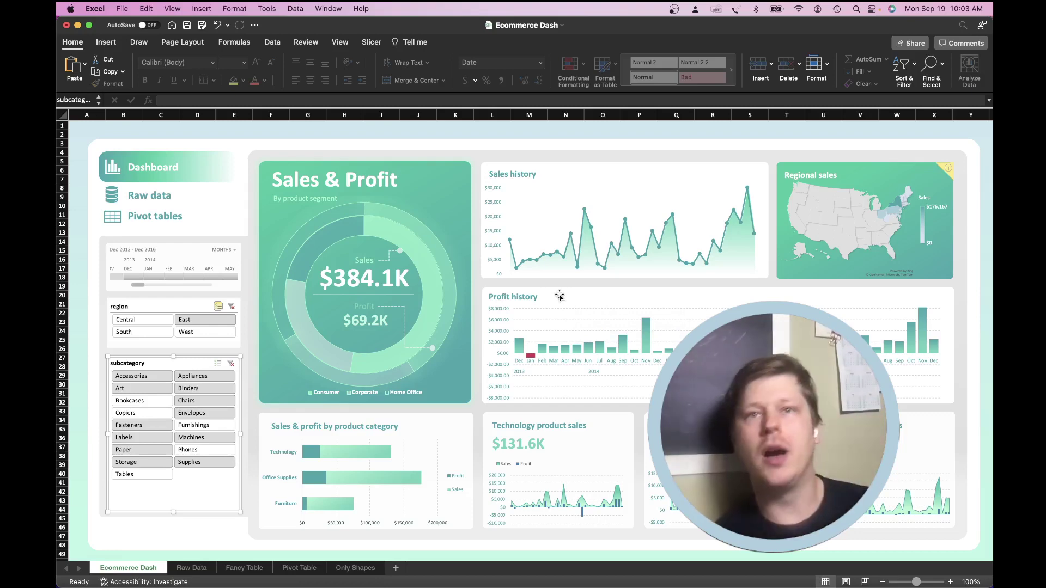
pyautogui.scroll(2, 556, 303)
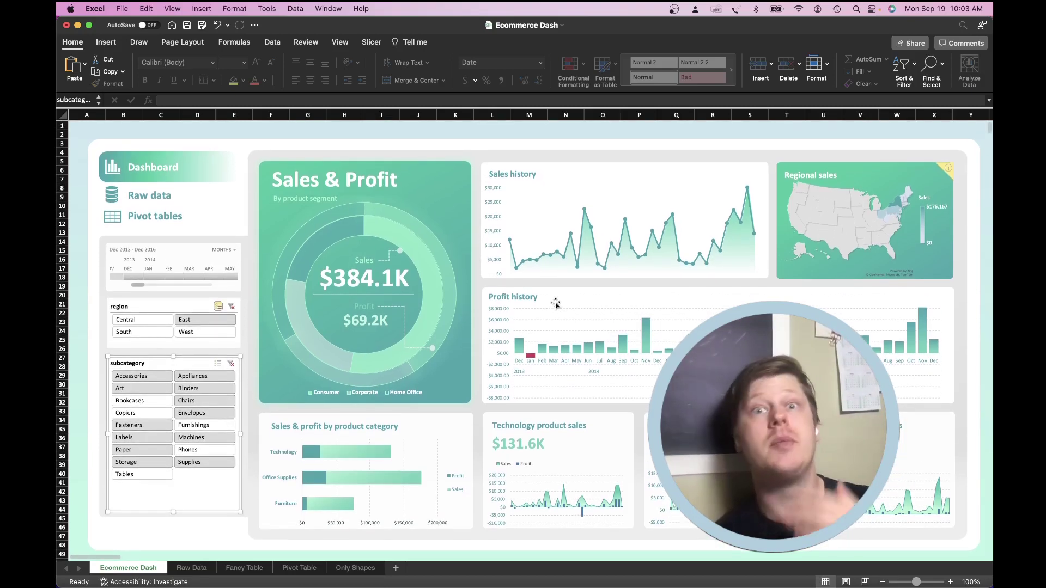